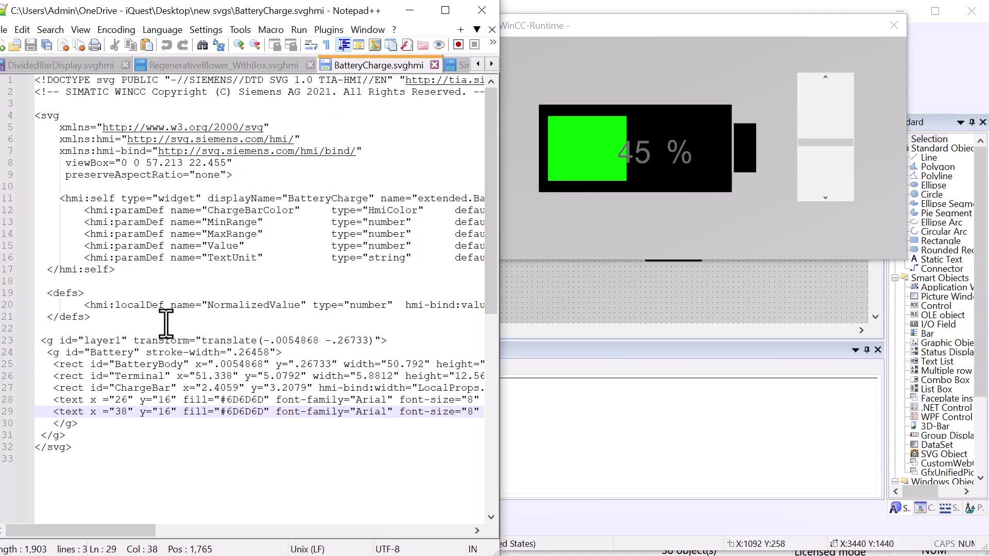
Step: Switch to Graphics Designer and select the BatteryCharge symbol in the WinCCGURU folder of the SVG library
click(588, 453)
click(296, 508)
click(164, 417)
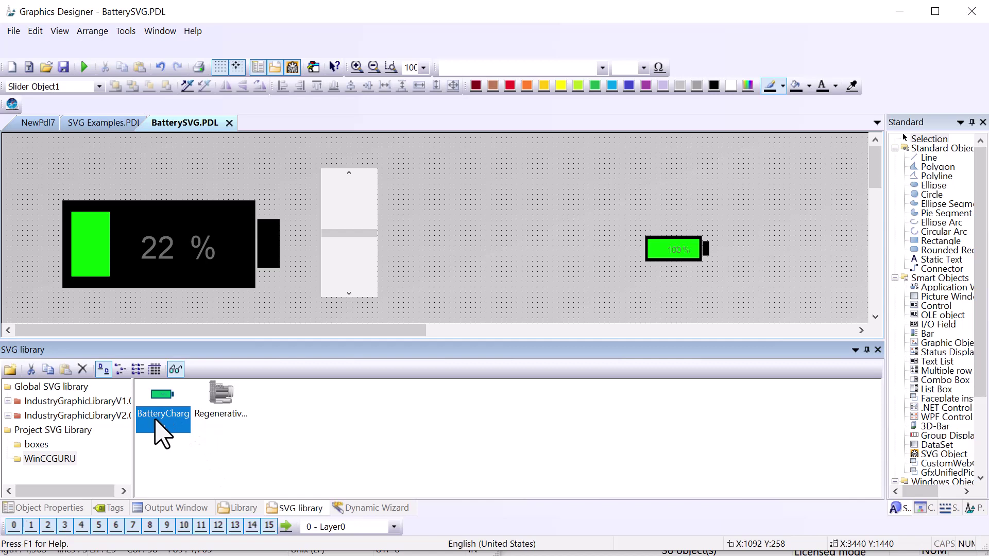
Step: Show the symbol properties of the large battery SVG object and widen the Dynamic column to read its tag link
click(172, 261)
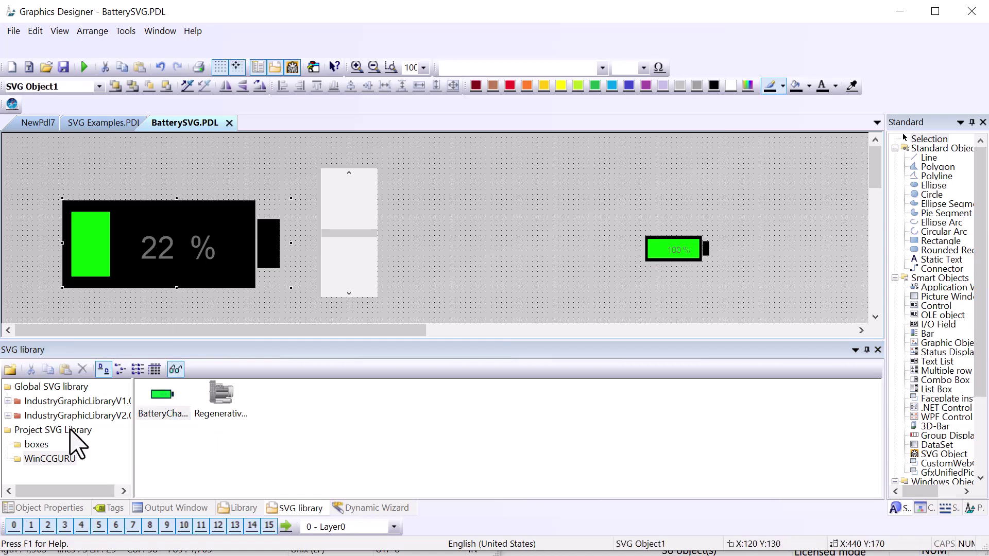
click(65, 511)
scroll(62, 477, down, 1)
click(57, 459)
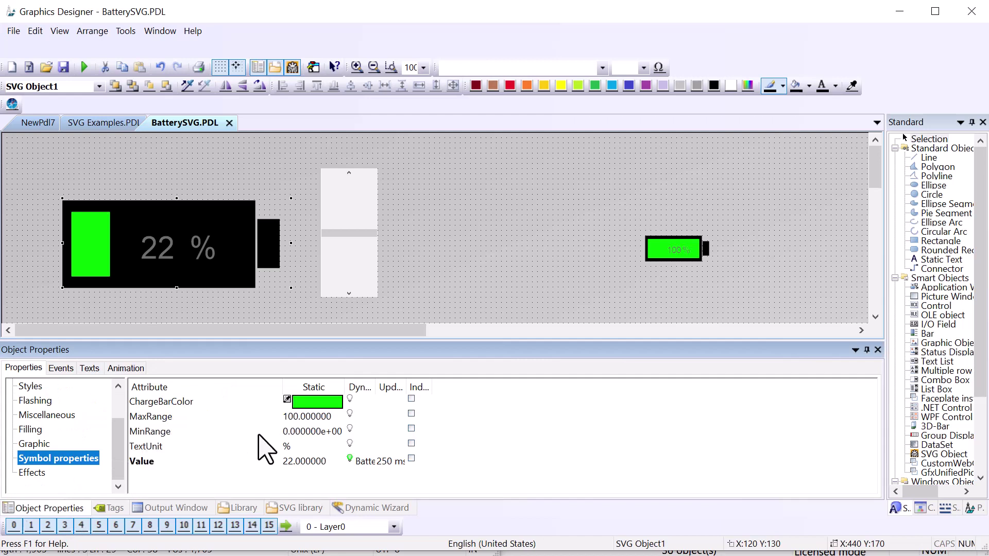
drag(375, 386, 407, 387)
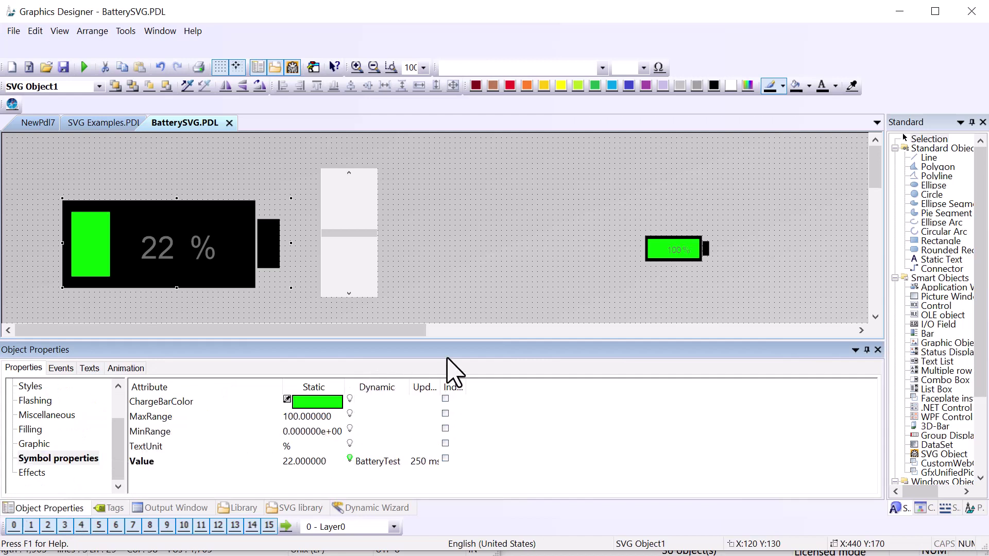
key(ctrl+r)
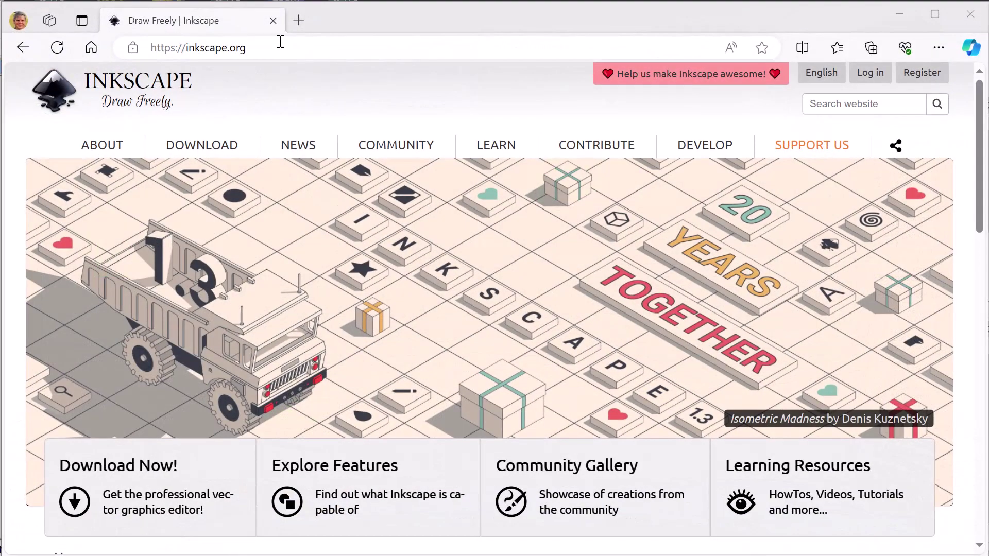
Step: Switch to the browser and open the download page for the current stable version 1.3 on the Inkscape website
click(286, 47)
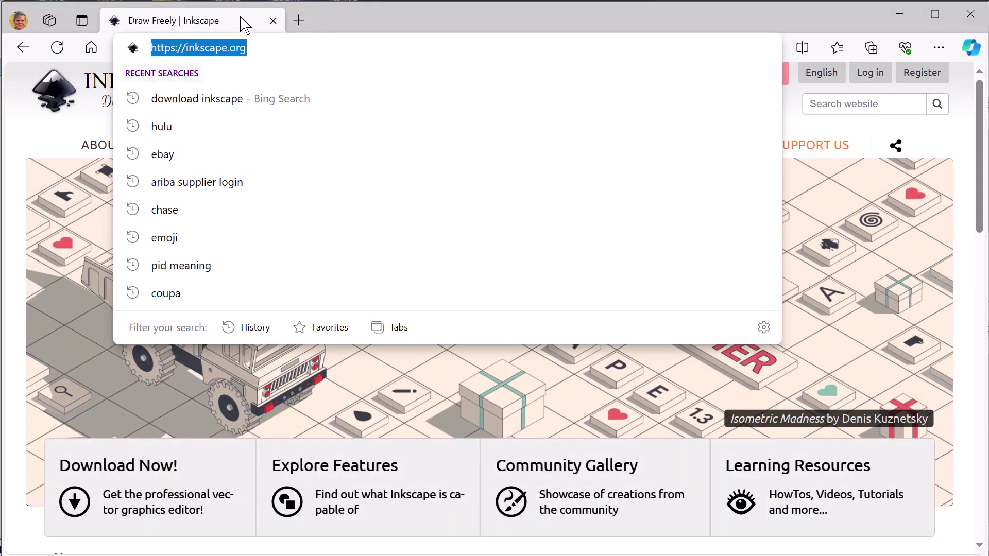
click(28, 154)
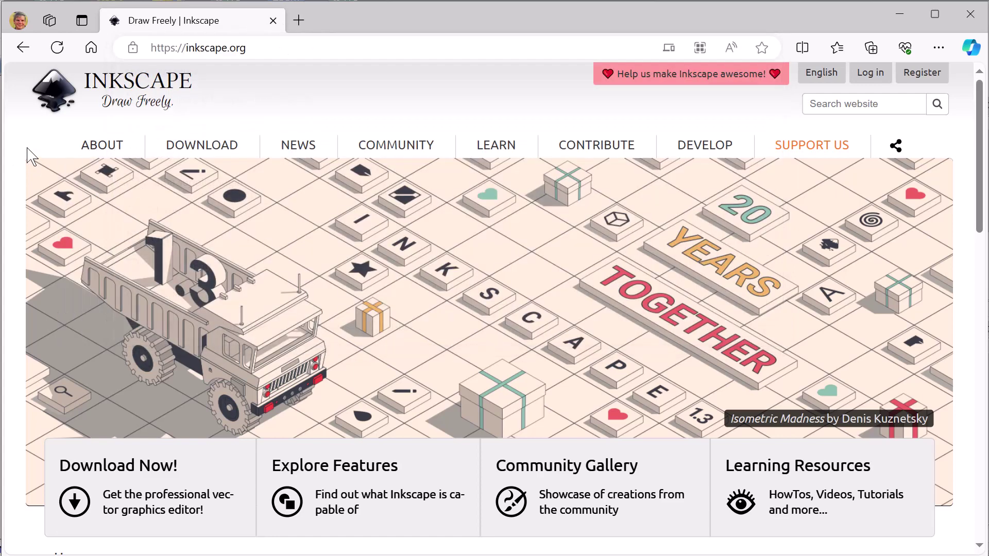
mouse_move(63, 155)
mouse_move(232, 150)
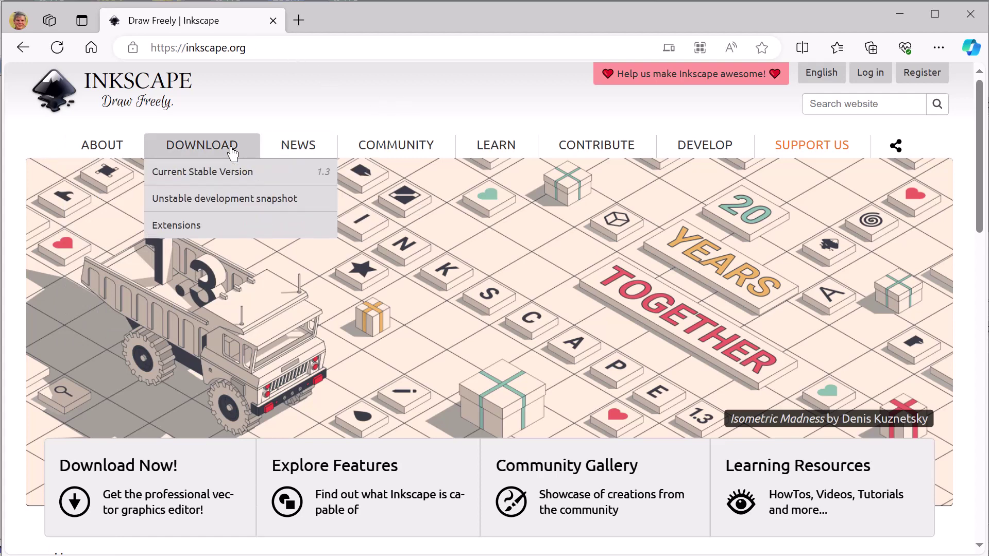
click(208, 179)
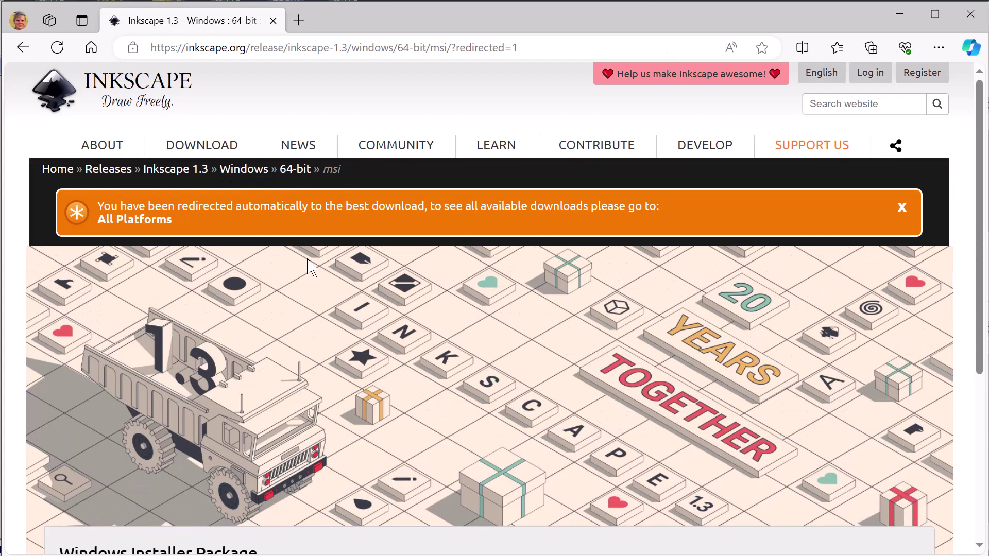
scroll(278, 289, down, 4)
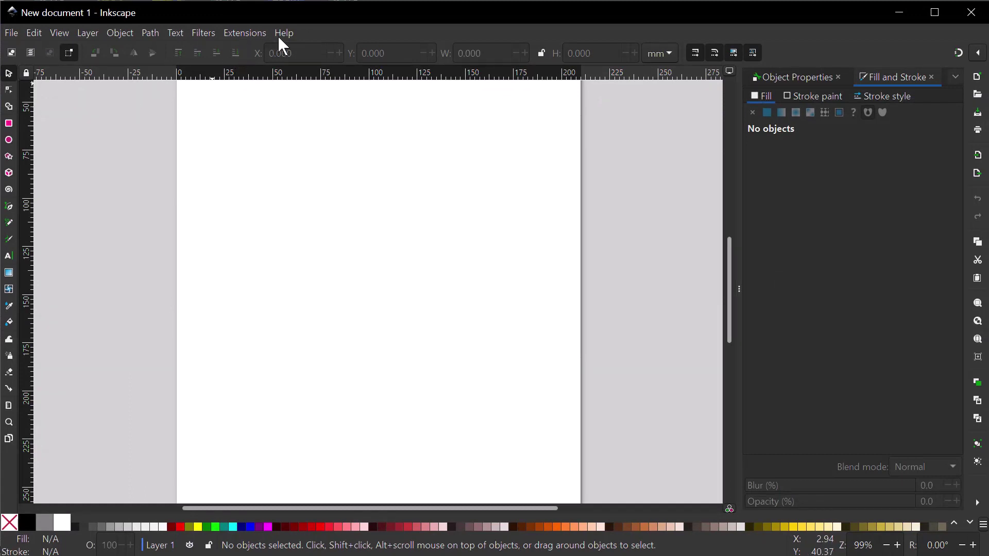
Step: Switch to Inkscape and look through its list of built-in tutorials without opening one
click(279, 36)
mouse_move(309, 99)
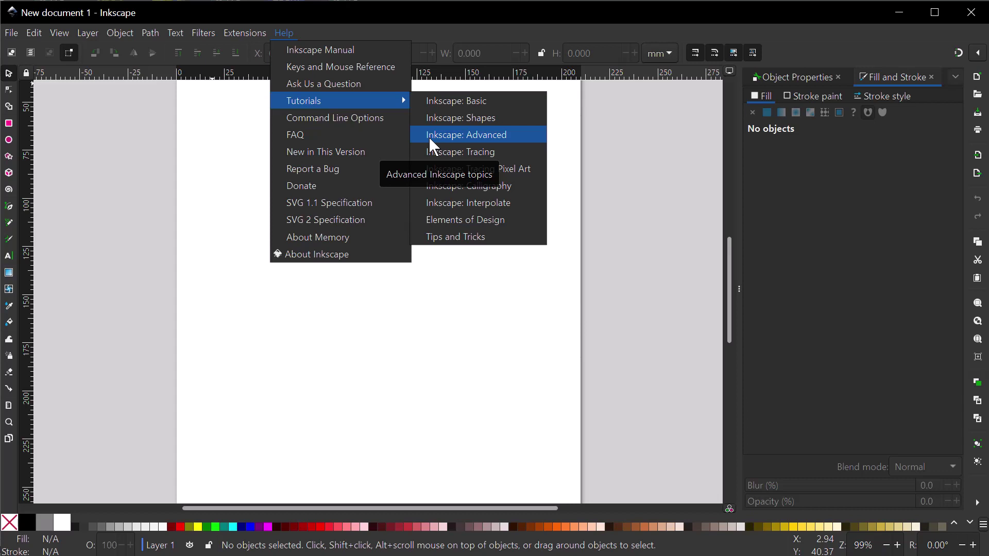
click(142, 158)
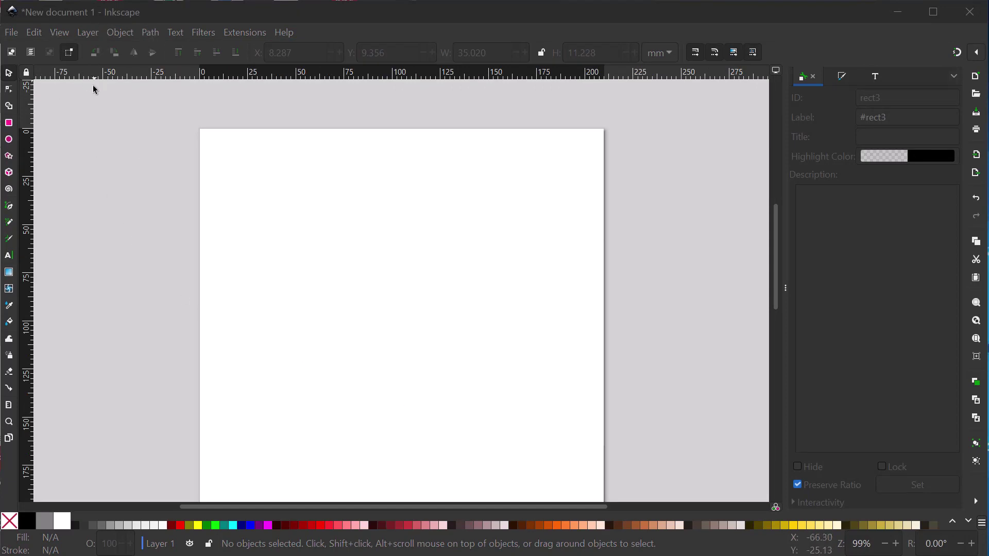
Step: Draw a black rectangle about 51 x 22 mm in the page's upper-left corner and a terminal rectangle about 6 x 13 mm beside it
click(9, 123)
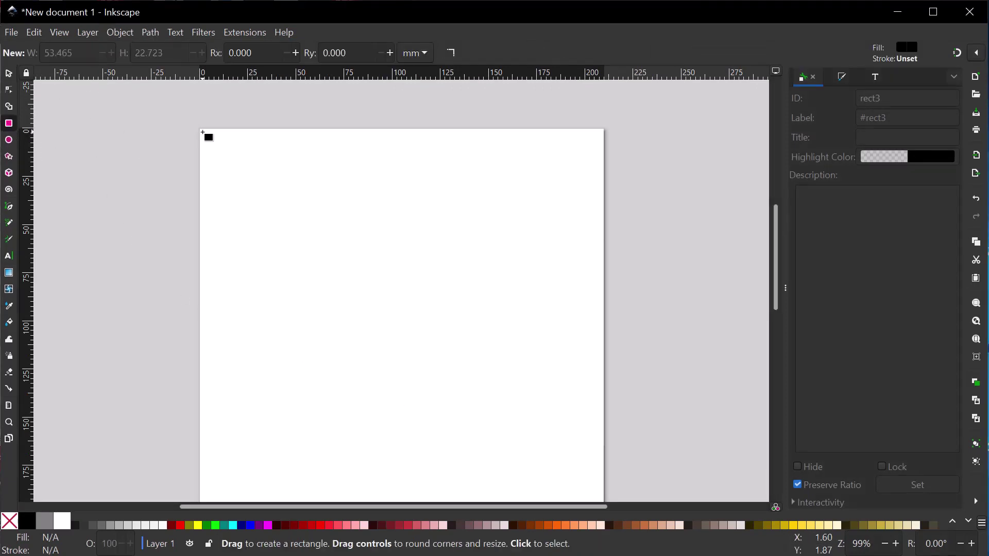
drag(199, 128, 299, 172)
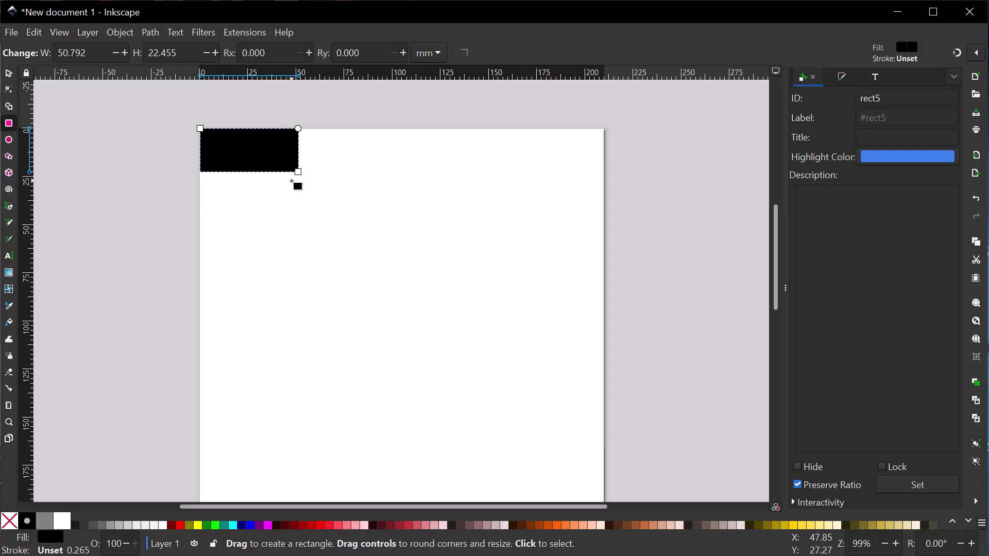
drag(300, 136, 311, 160)
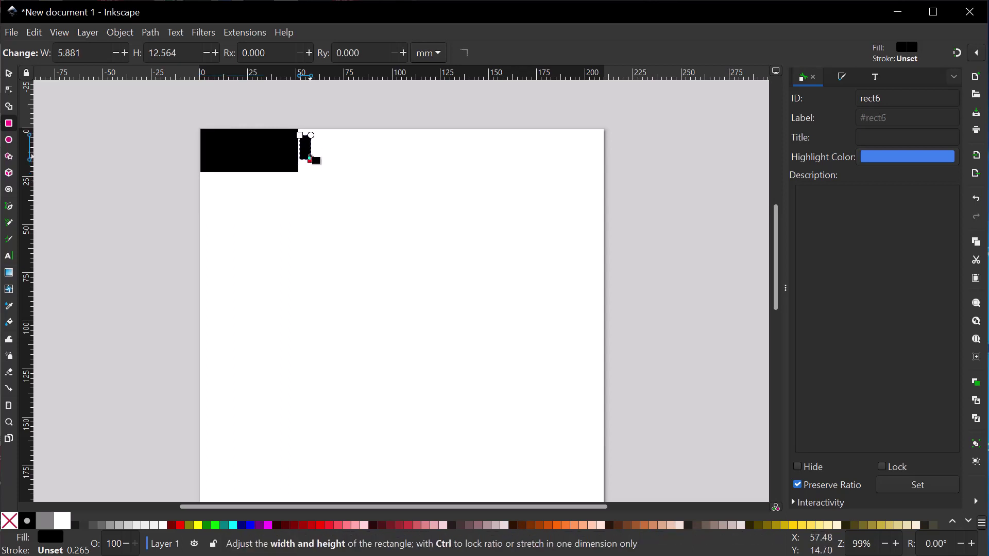
Step: Move the small terminal rectangle to about X 51.3, Y 5.1 mm, vertically centred close against the battery body
click(9, 75)
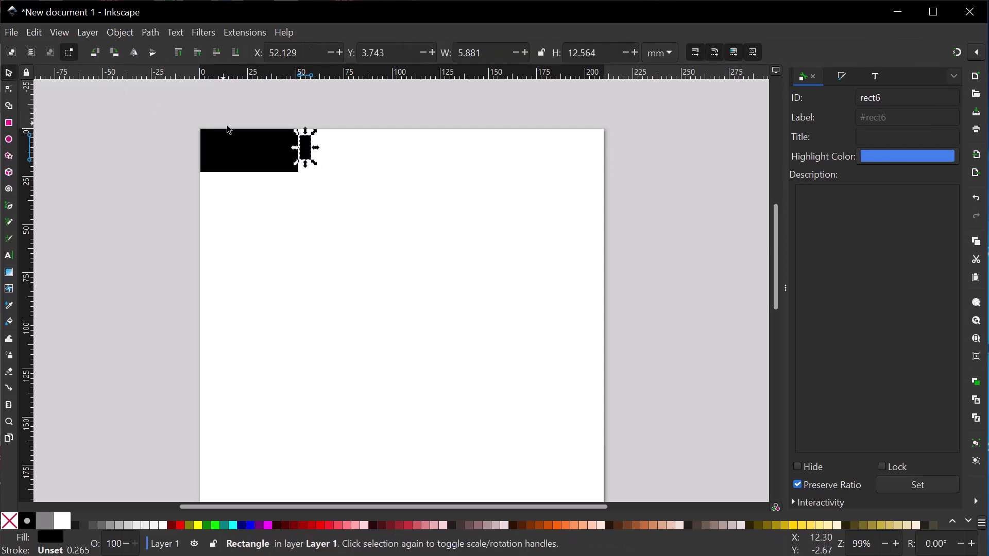
drag(308, 155, 308, 155)
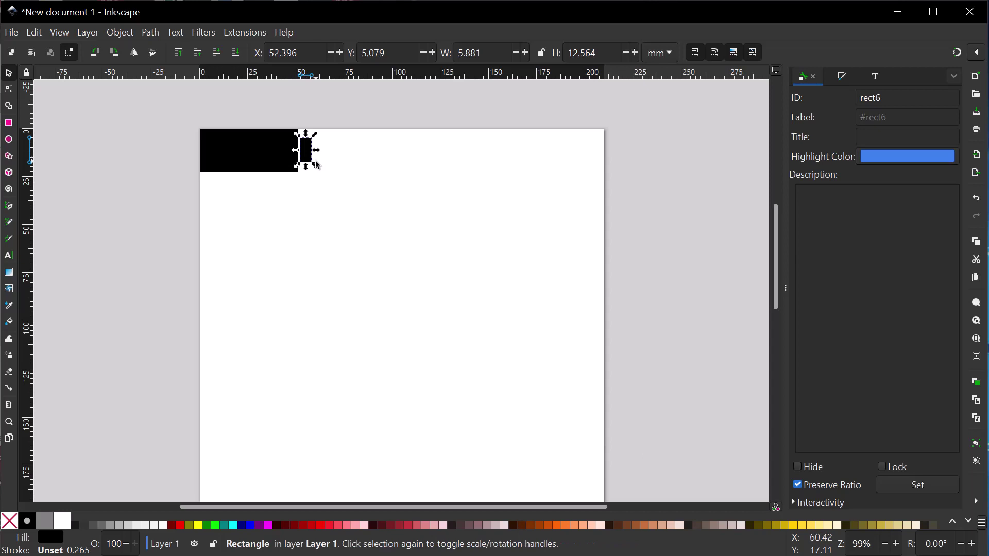
key(Left)
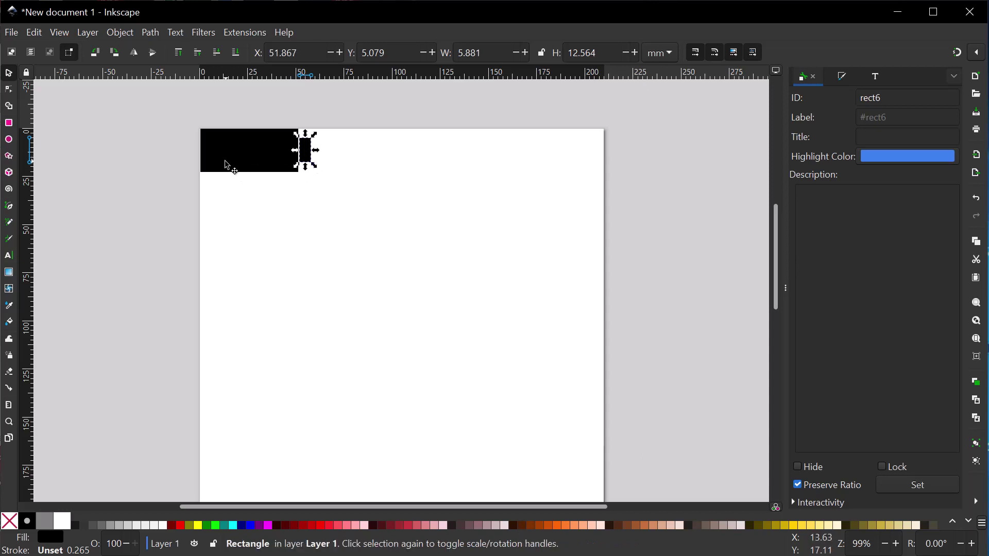
key(Left)
click(296, 192)
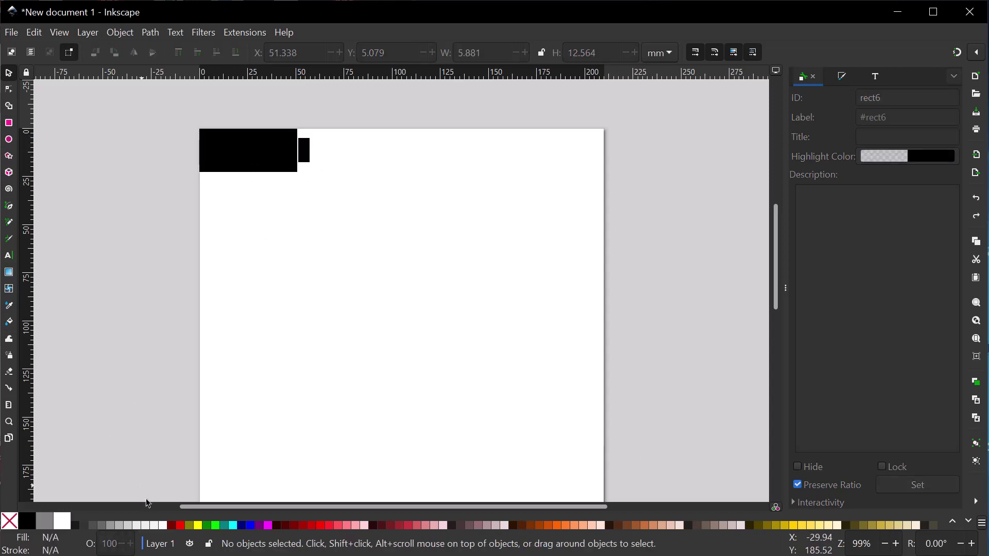
Step: Draw a bright green rectangle about 46 x 17 mm inside the black battery body
click(215, 526)
click(9, 123)
drag(204, 134, 296, 168)
click(9, 73)
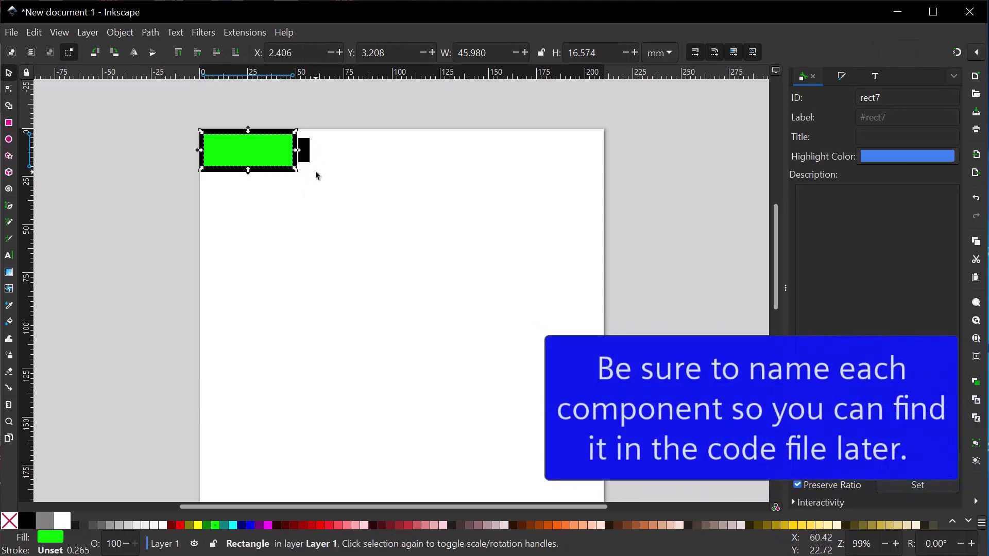
Step: Set the small terminal rectangle's ID to Terminal and its label to #Terminal
click(306, 159)
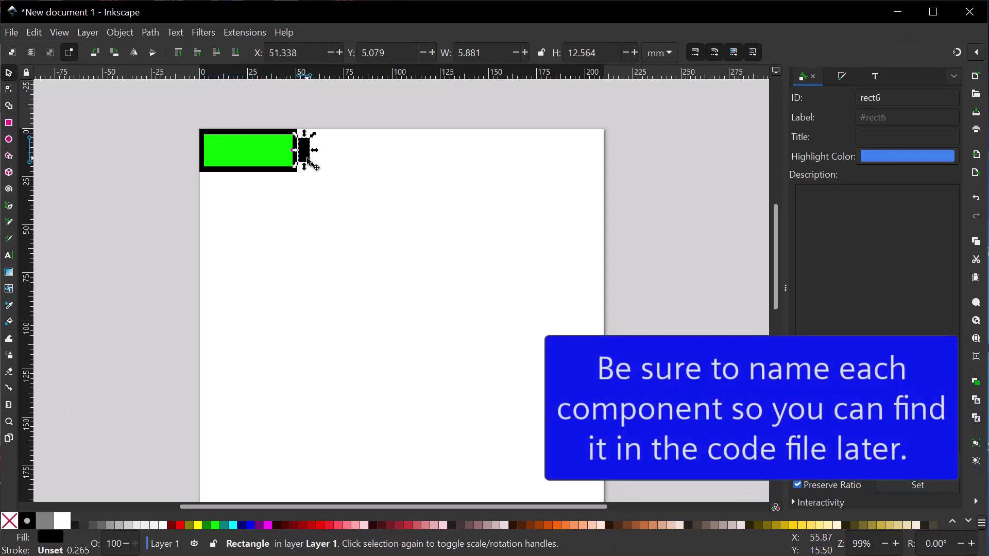
drag(885, 97, 798, 89)
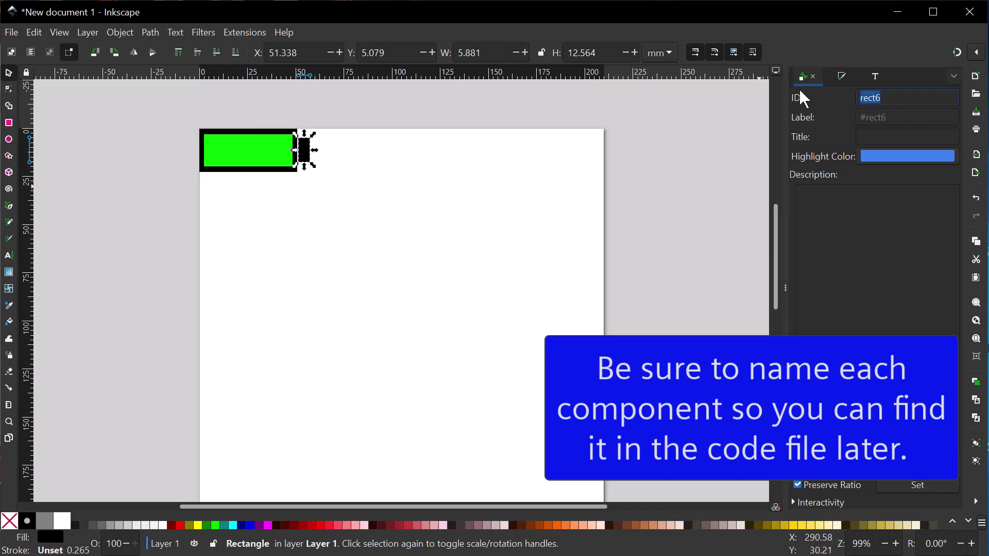
text(Terminal)
key(Tab)
text(#Terminal)
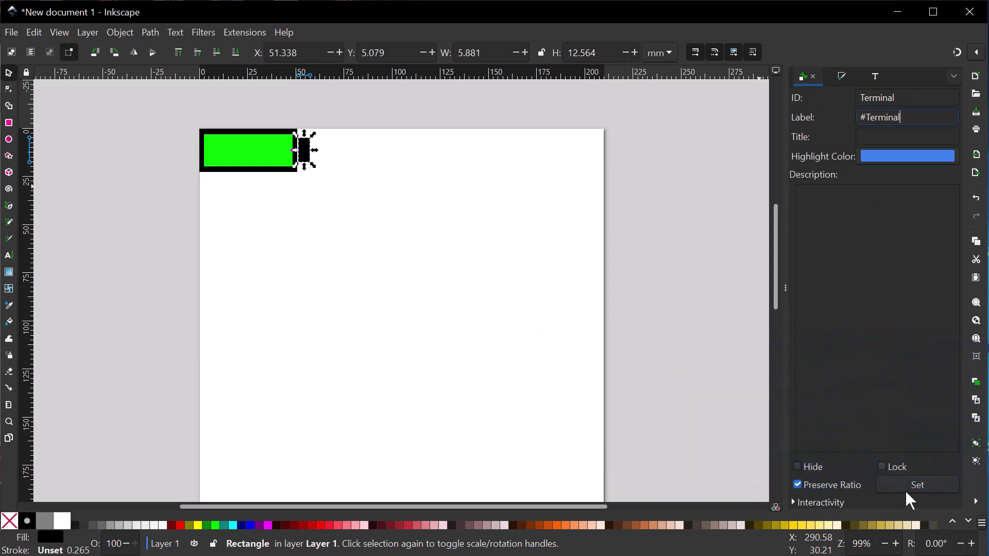
click(926, 486)
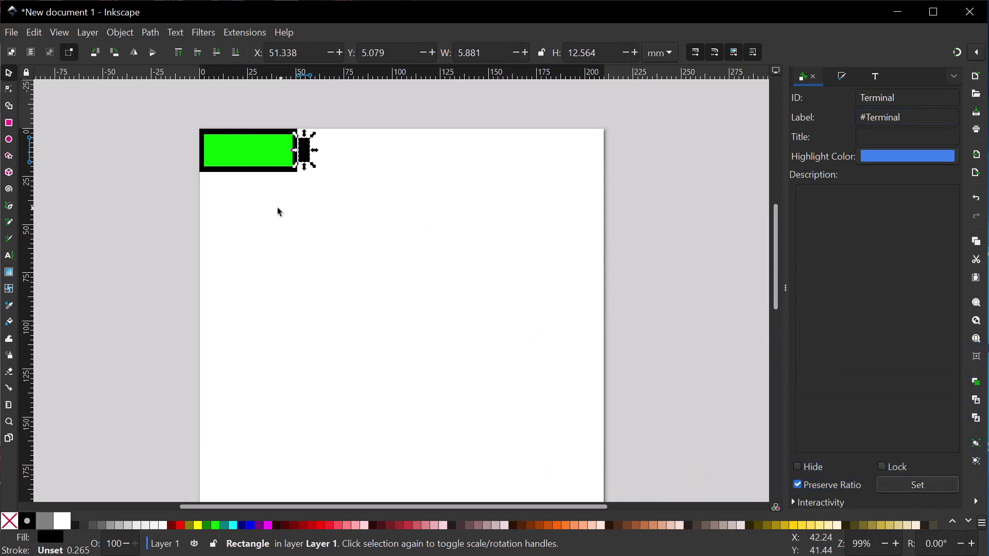
Step: Set the green rectangle's ID to ChargeBar and its label to #ChargeBar
click(273, 152)
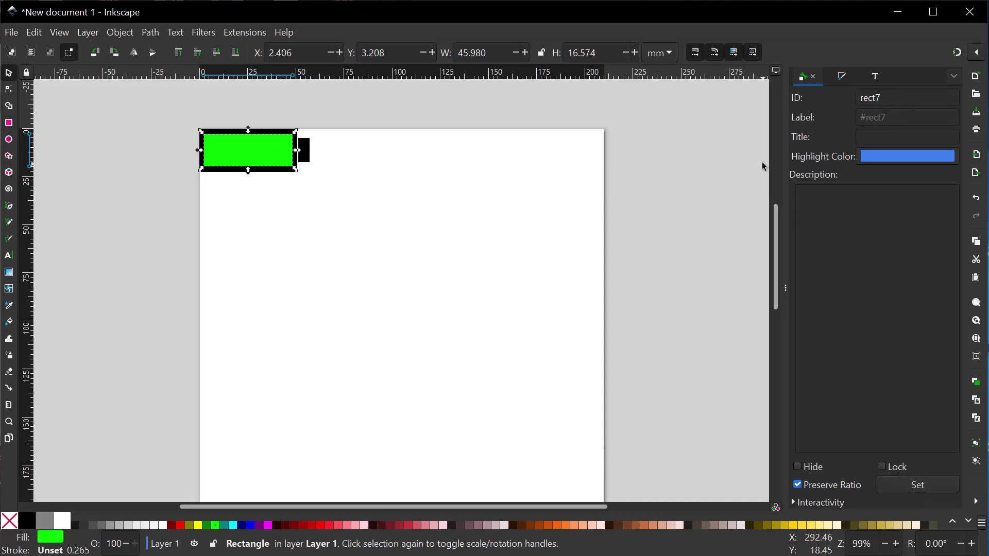
double_click(908, 103)
text(ChargeBar)
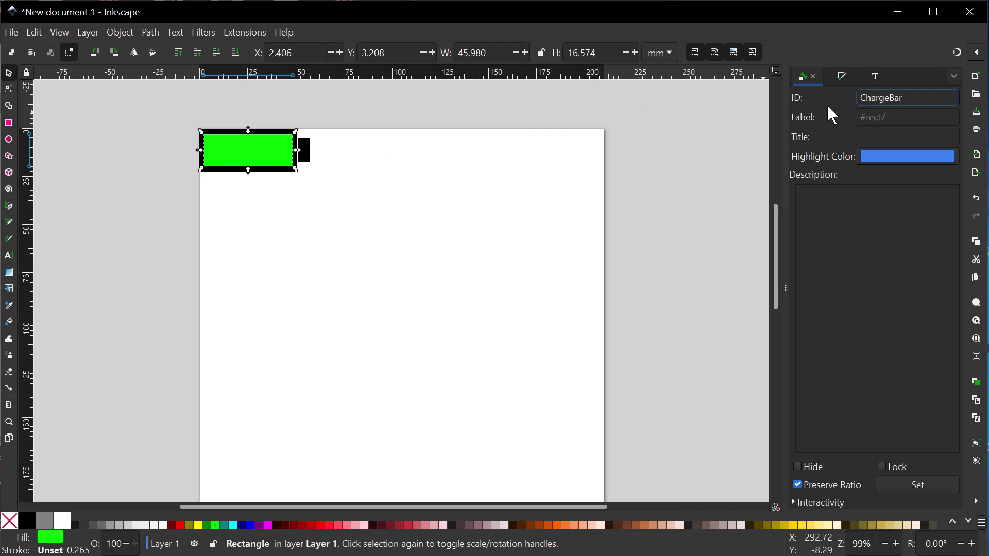
key(Return)
key(ctrl+c)
click(878, 119)
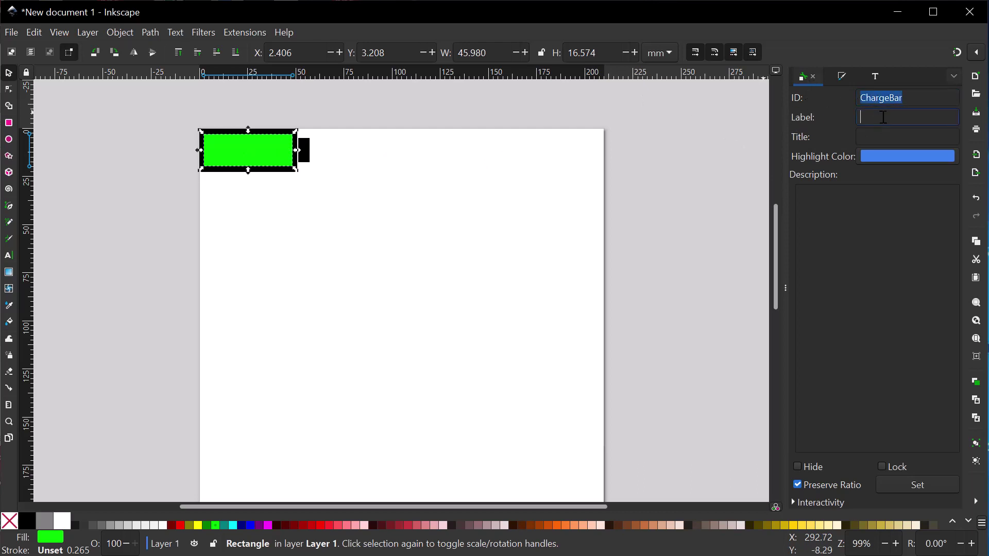
text(#)
key(ctrl+v)
click(902, 483)
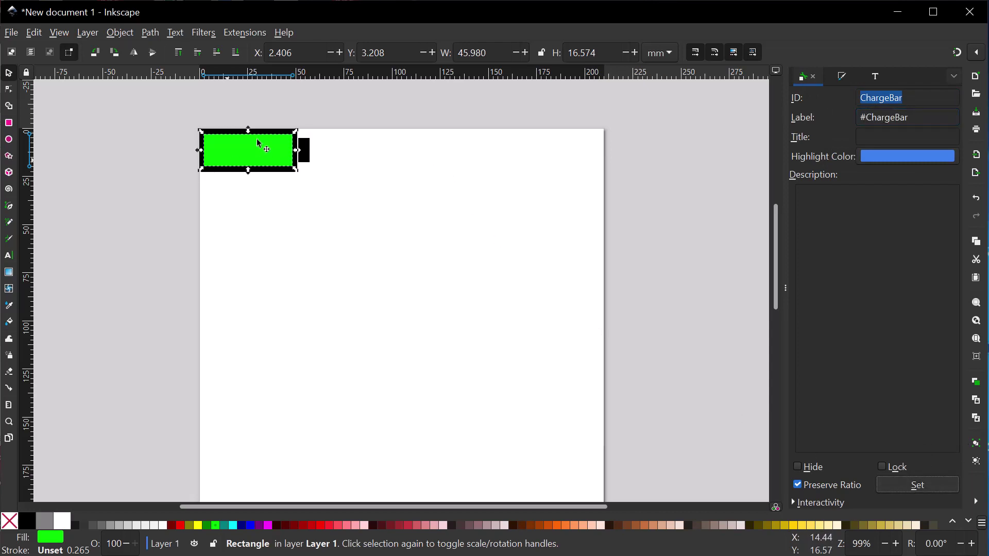
Step: Set the ID of the large black rectangle beneath the green one to BatteryBody and its label to #BatteryBody
alt+click(262, 163)
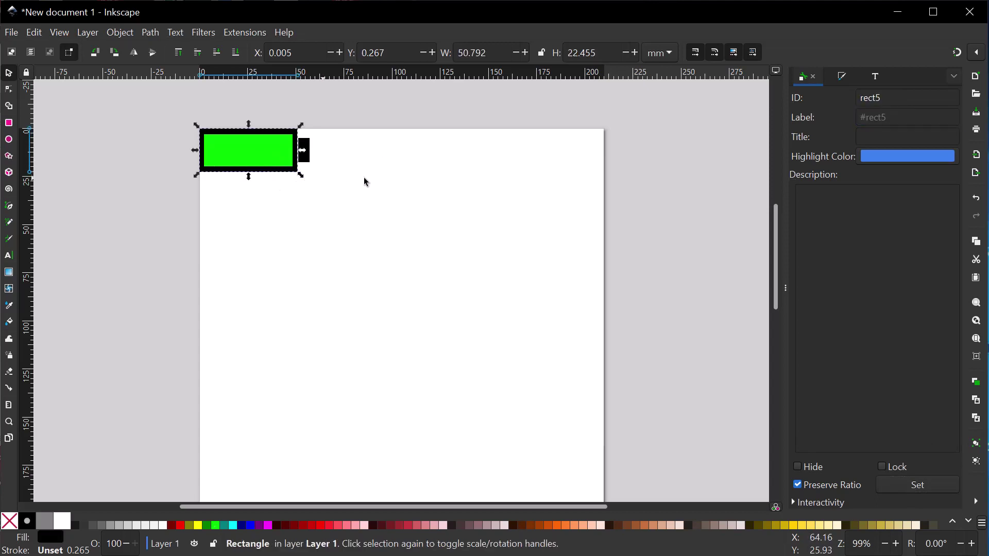
double_click(873, 98)
text(BatteryBody)
click(895, 118)
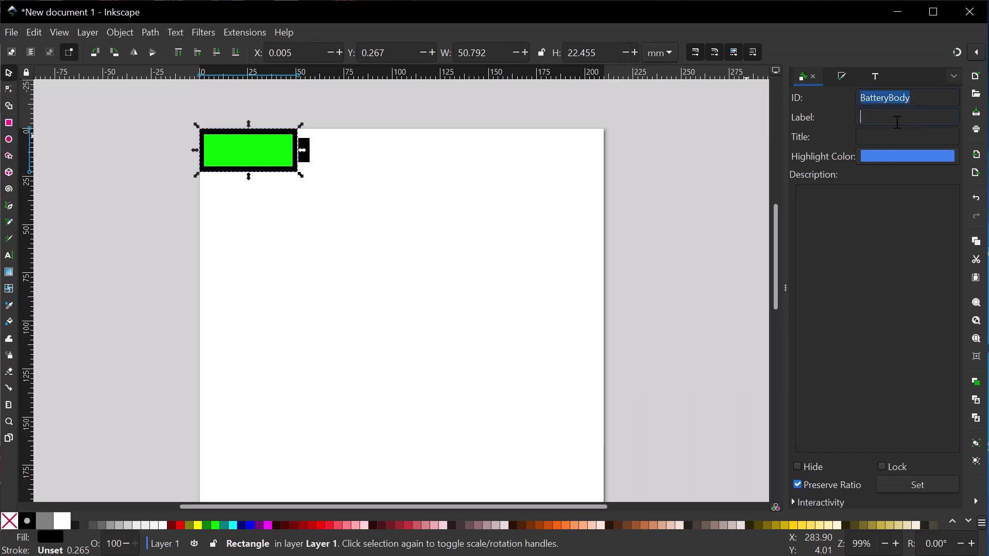
text(#)
text(BatteryBody)
click(915, 484)
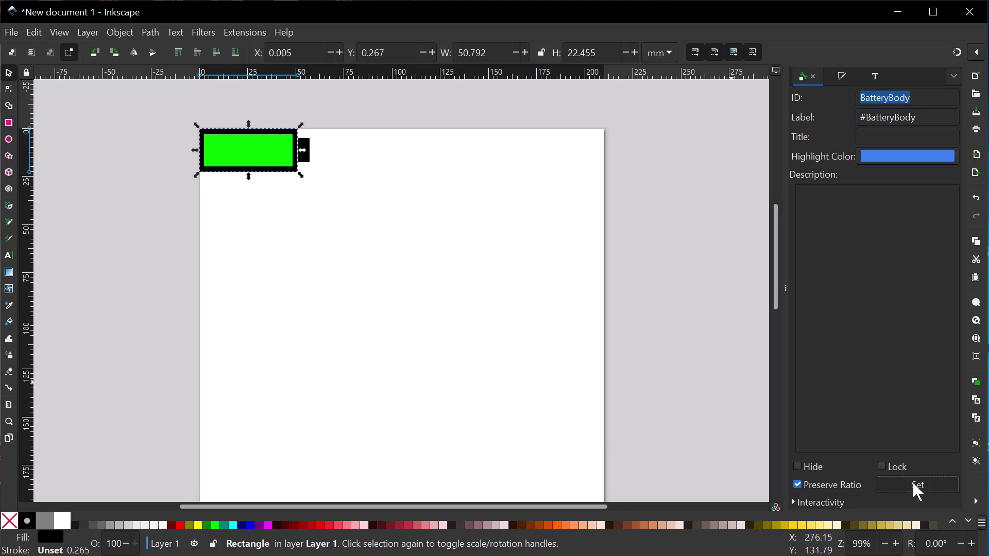
Step: Group the three battery rectangles and set the group's ID to Battery
click(342, 212)
drag(342, 212, 121, 115)
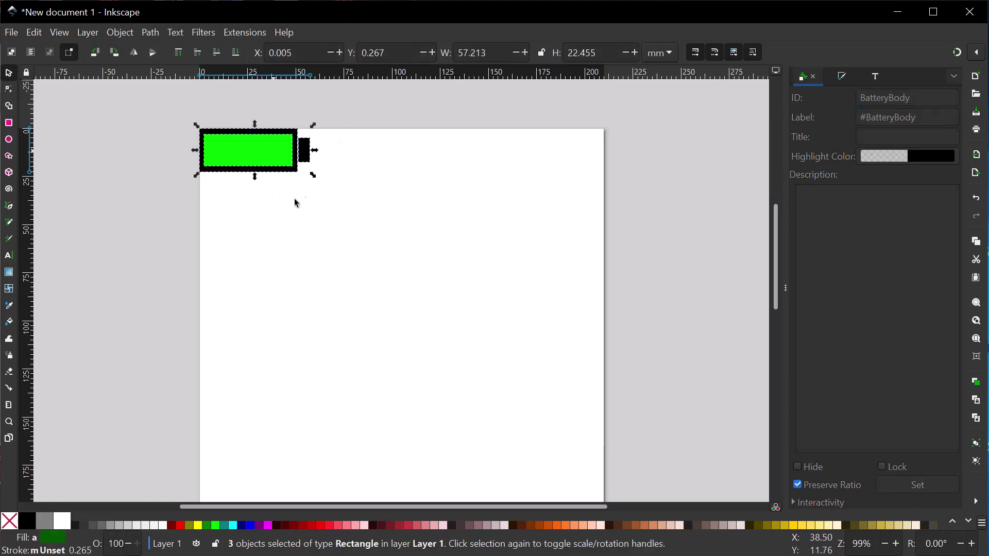
right_click(220, 150)
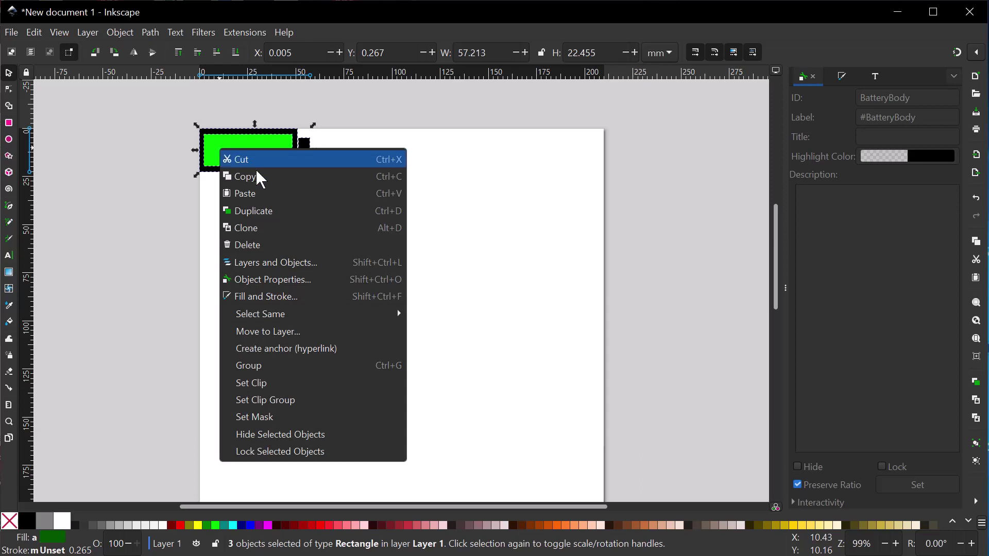
click(278, 372)
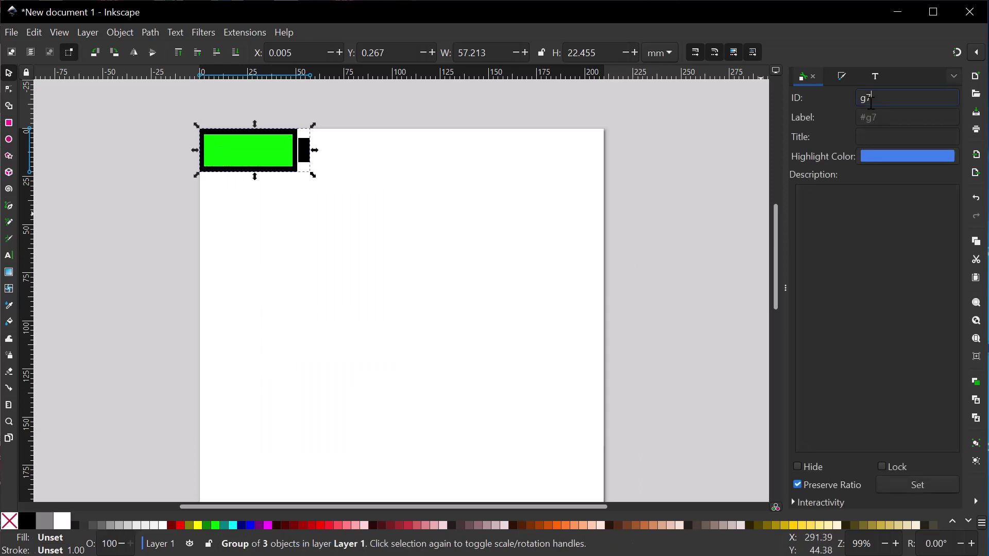
drag(876, 99, 807, 106)
text(Battery)
click(930, 485)
Step: Resize the page to fit the battery drawing in the document properties and check the viewbox values
right_click(305, 172)
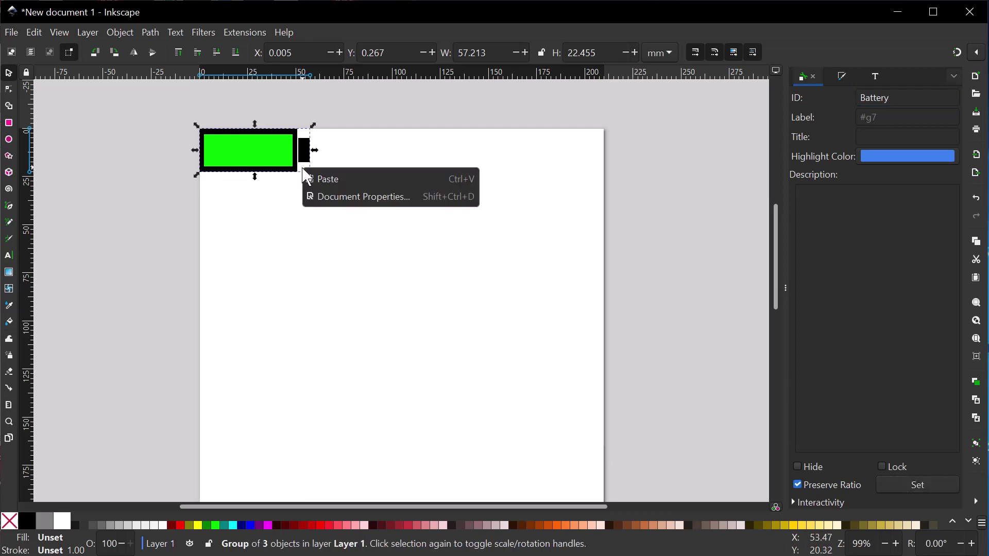
click(325, 198)
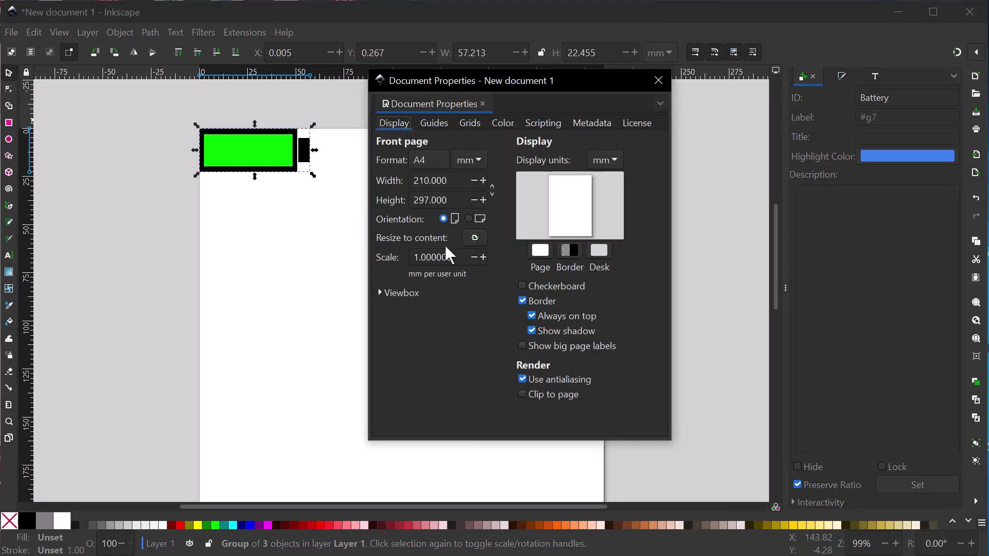
click(475, 238)
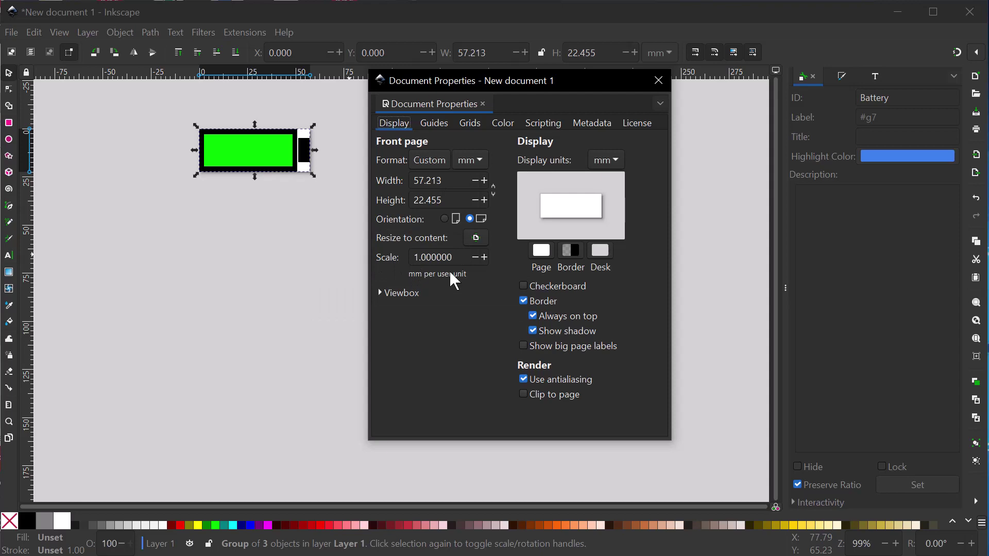
click(391, 301)
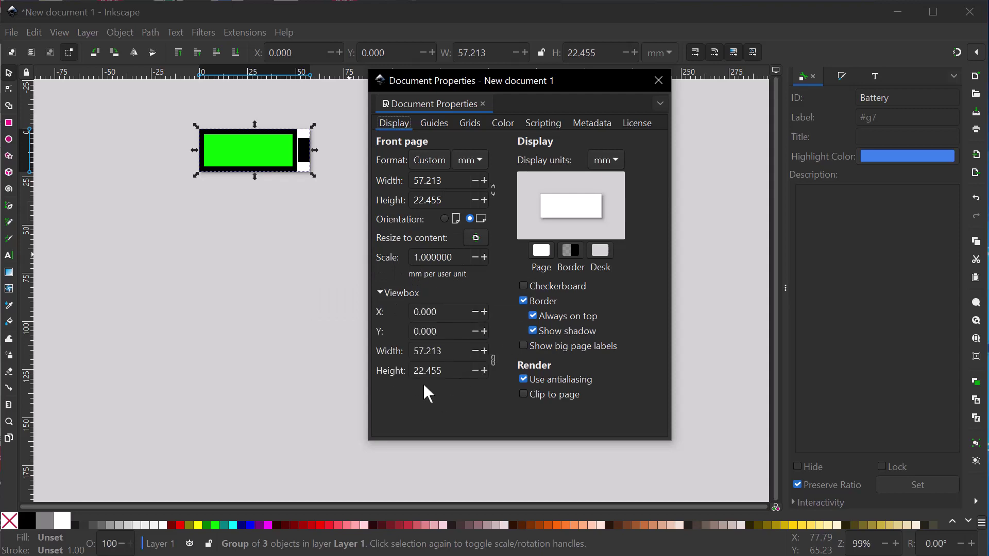
click(659, 80)
Step: Save the drawing as BatteryCharge in the new svgs folder, using the Optimized SVG format
click(11, 32)
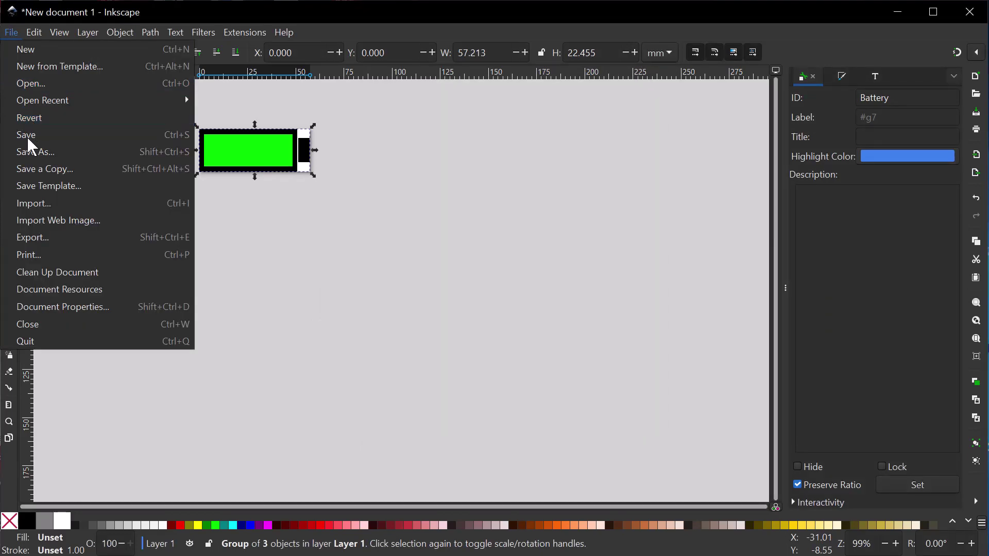
click(29, 140)
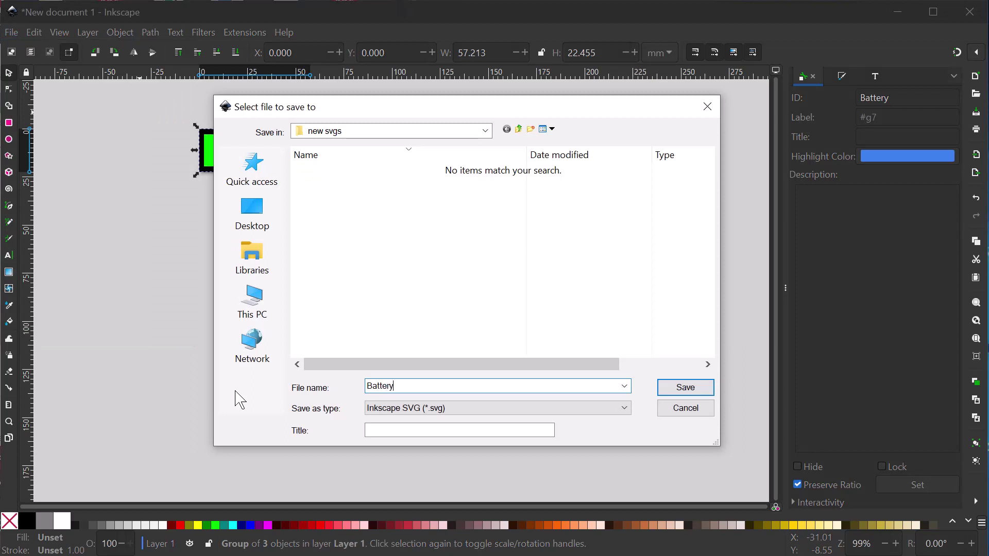
text(BatteryCharge)
click(388, 408)
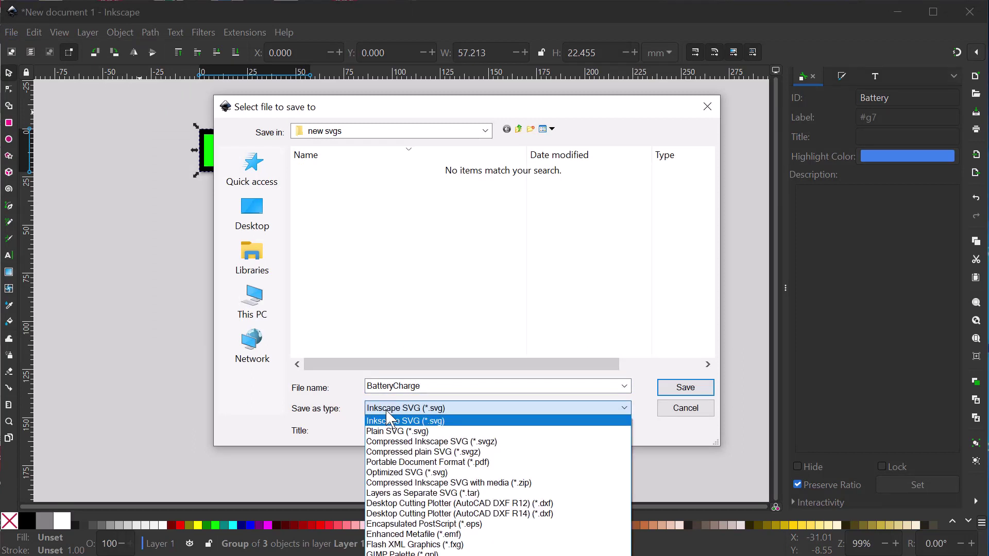
click(394, 473)
click(669, 389)
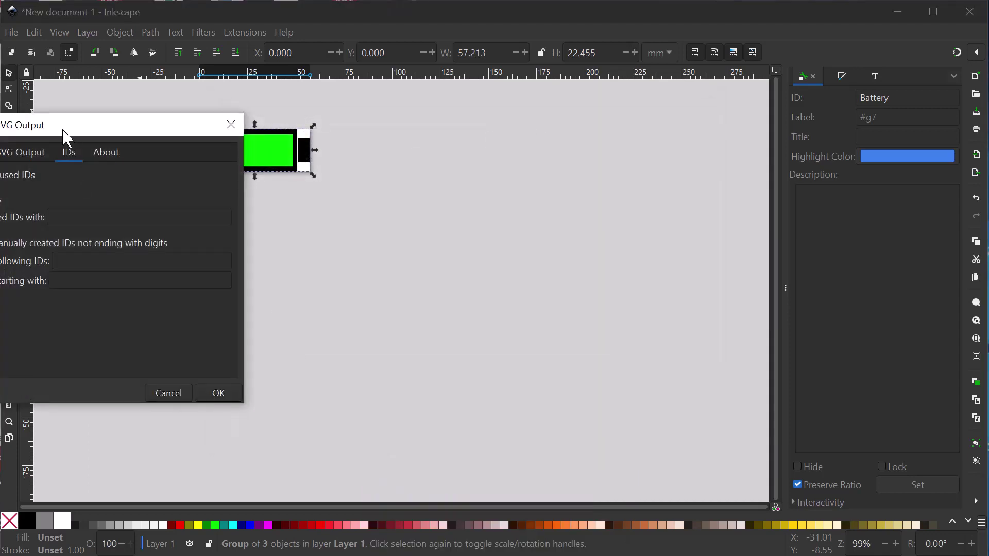
Step: Review the general, SVG output and ID settings of the Optimized SVG export and accept them as they are
drag(64, 132, 513, 160)
click(398, 181)
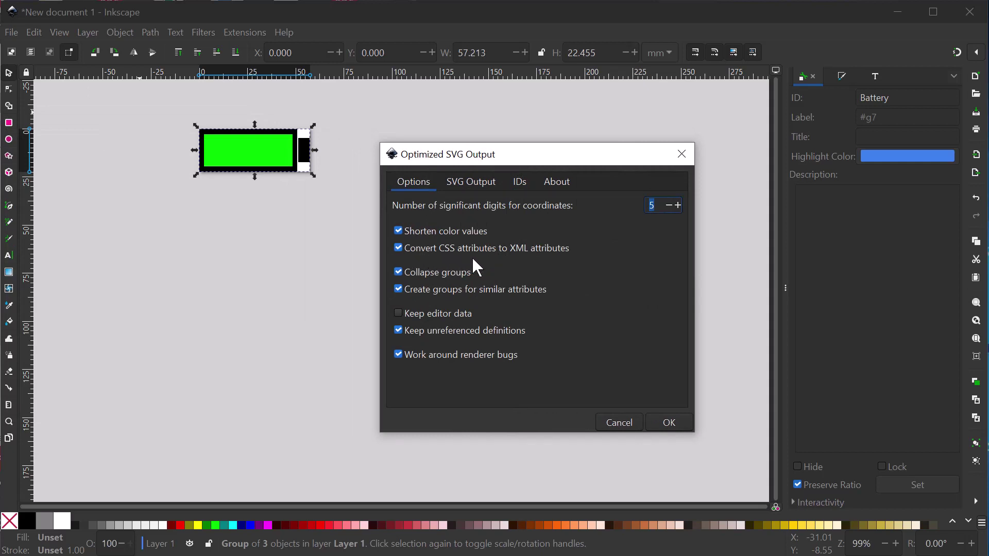
click(470, 182)
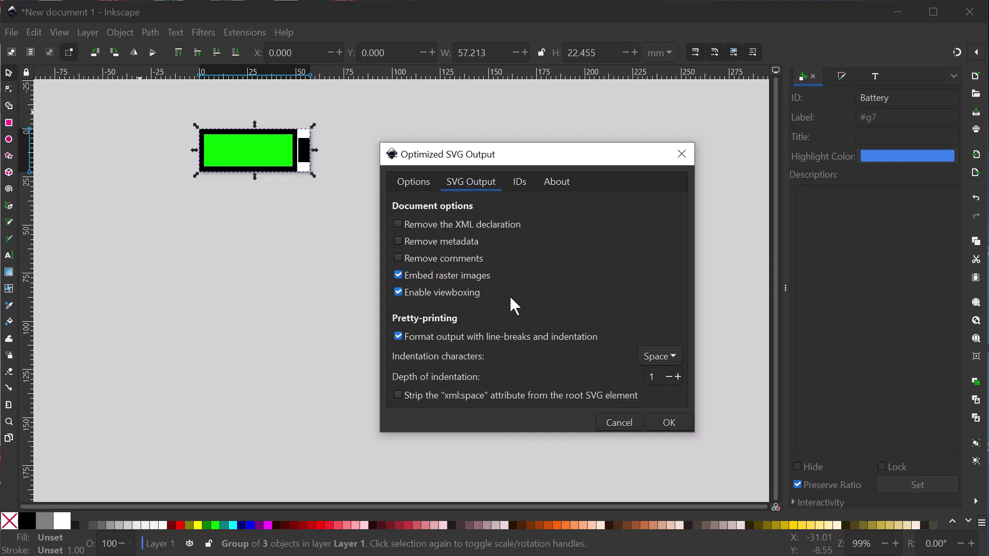
click(517, 188)
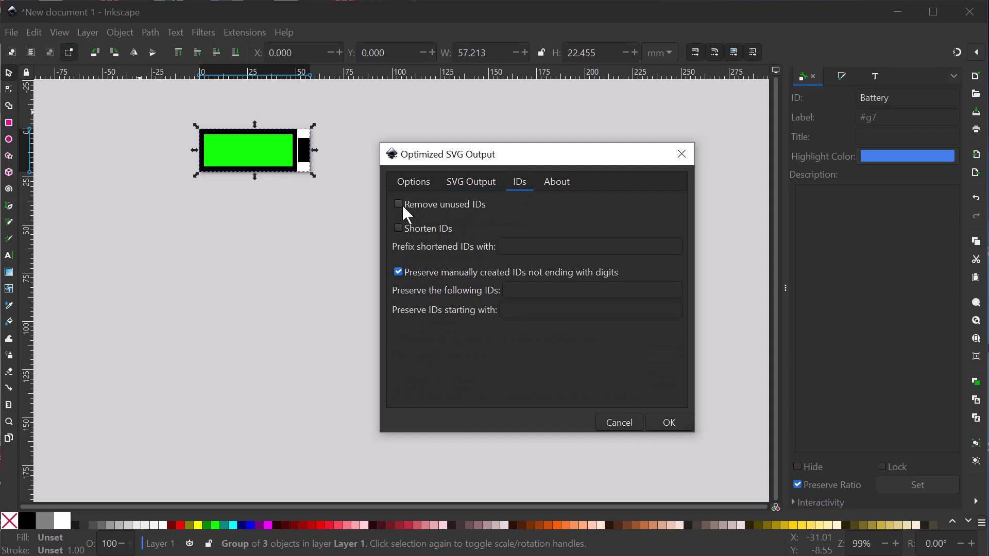
click(663, 424)
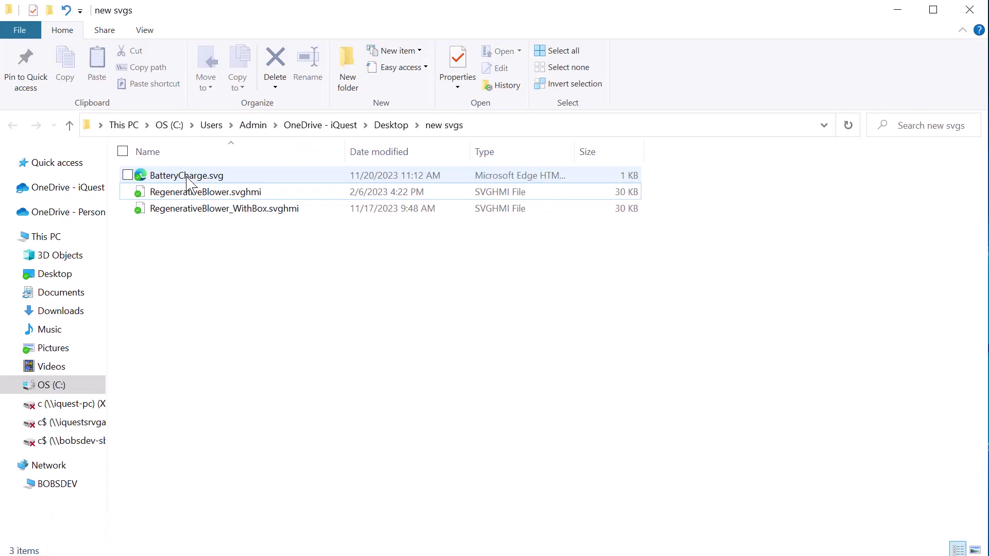
Step: Open BatteryCharge.svg from the new svgs folder in the browser, check how it renders, and return to the folder
click(187, 176)
double_click(187, 176)
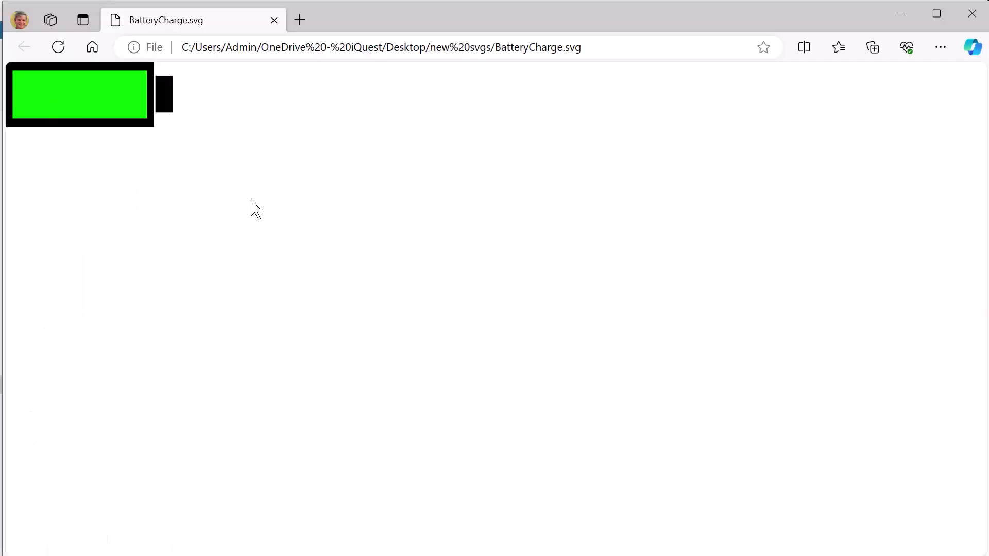
key(alt+Tab)
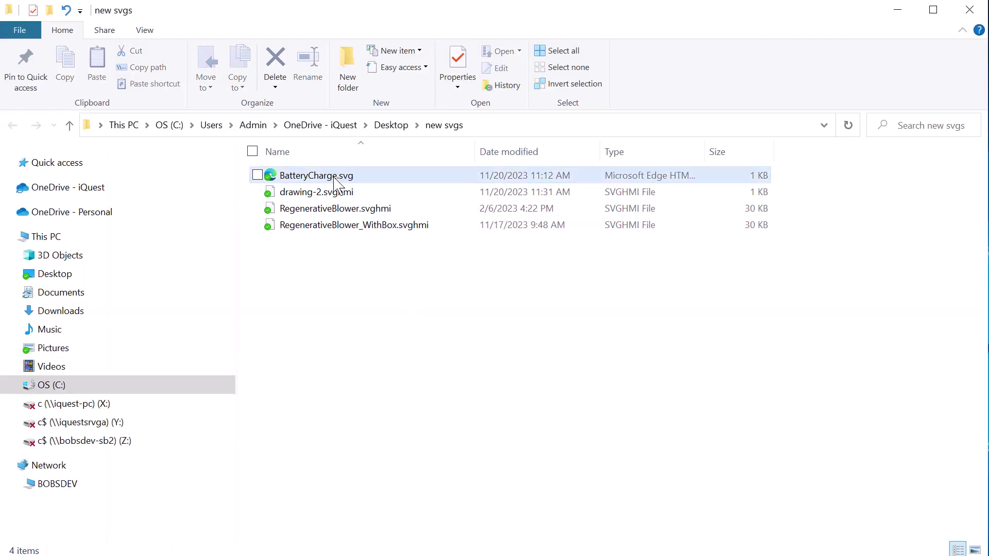
Step: Open BatteryCharge.svg in Notepad++ and examine the header lines and the IDs of the group and its rectangles
right_click(336, 176)
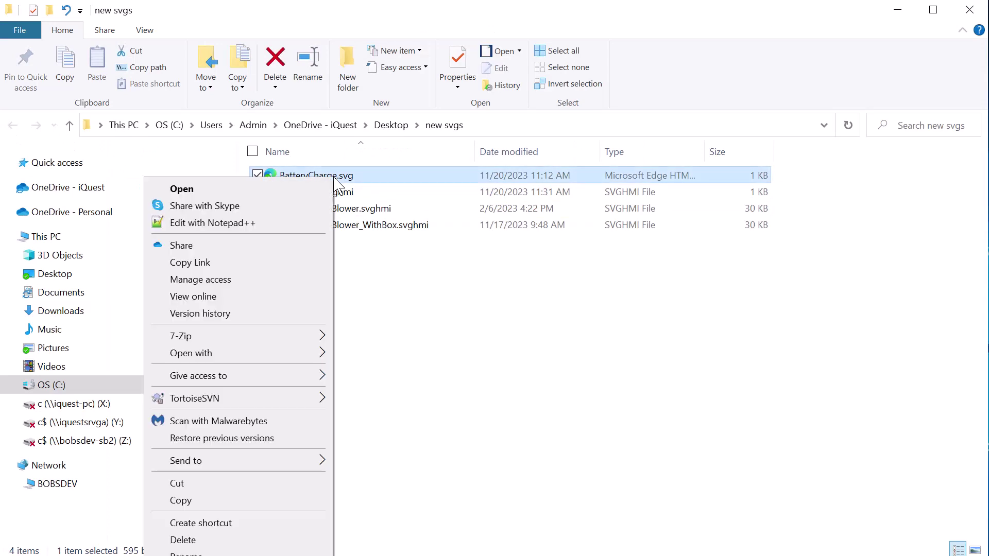
click(245, 227)
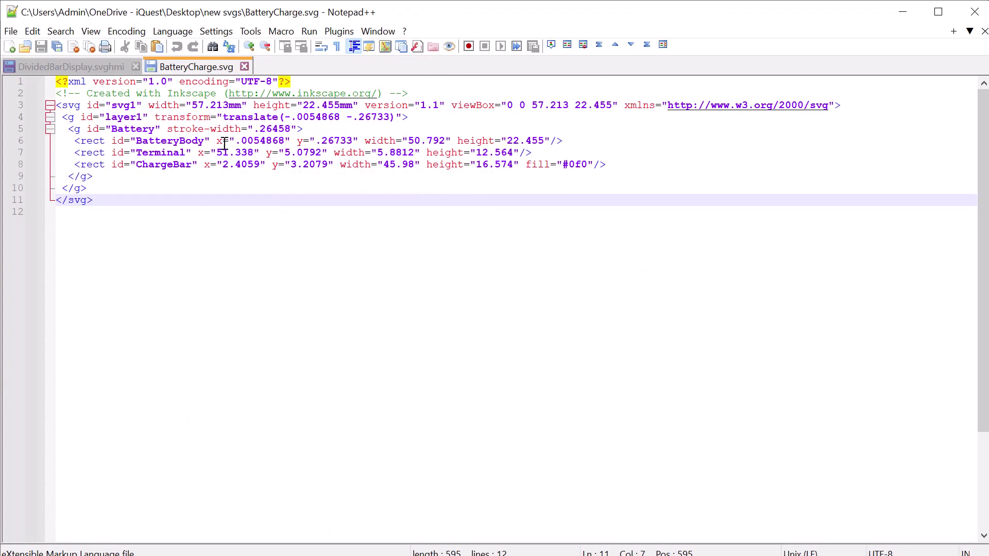
drag(408, 93, 55, 81)
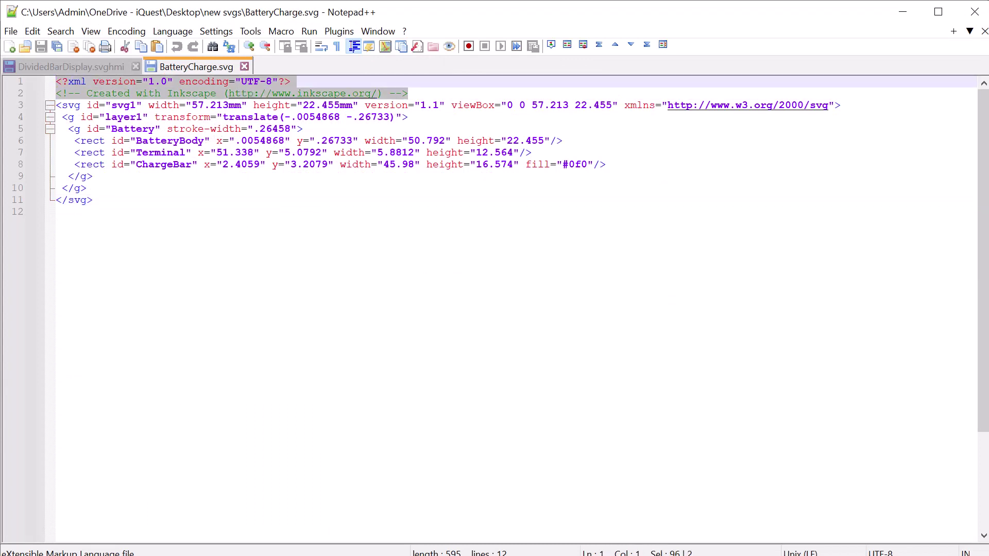
click(132, 117)
drag(111, 129, 154, 129)
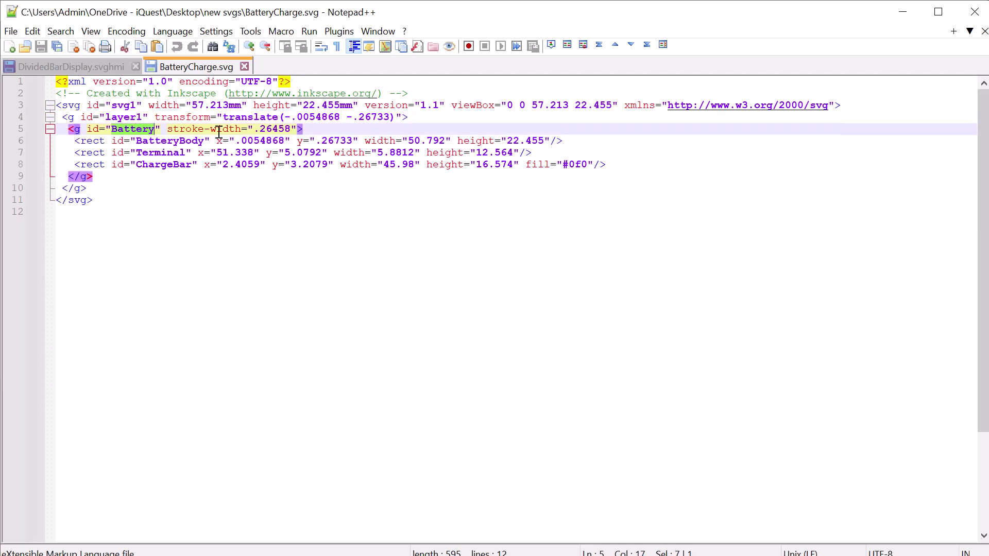
key(Down)
key(Down)
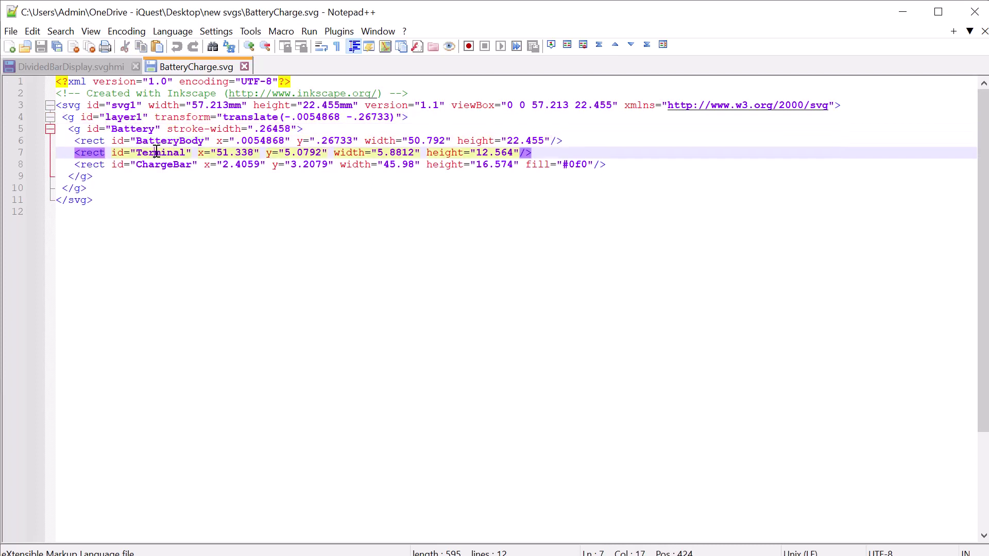
double_click(156, 153)
double_click(162, 164)
click(244, 191)
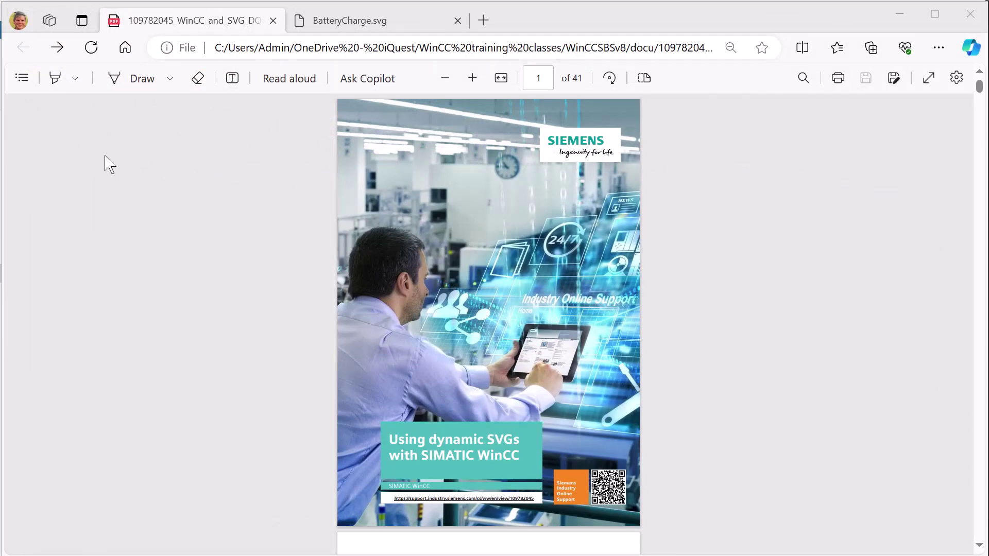
Step: In the Siemens dynamic SVG manual in the browser, read section 2.4 on WinCC requirements and the 2.4.2 general structure example
click(21, 77)
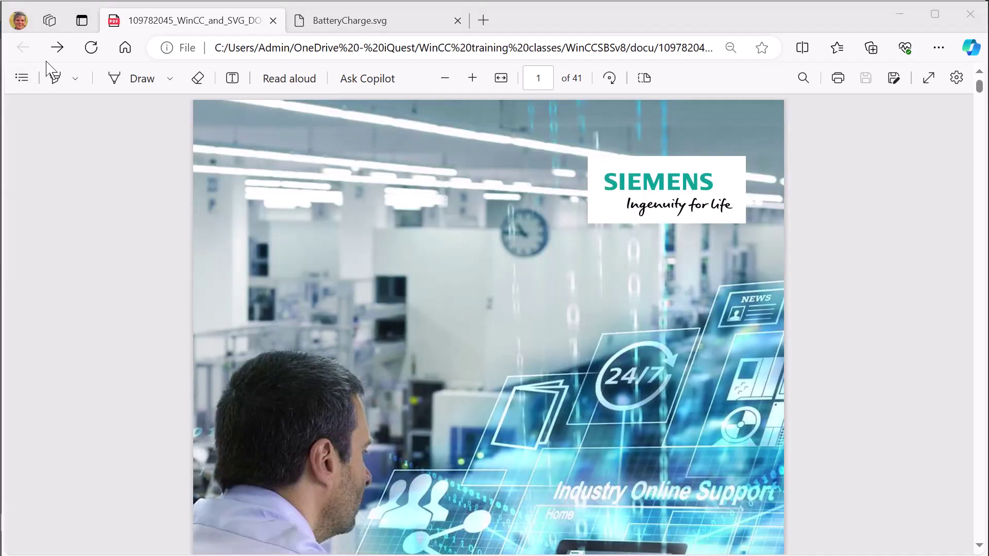
click(30, 78)
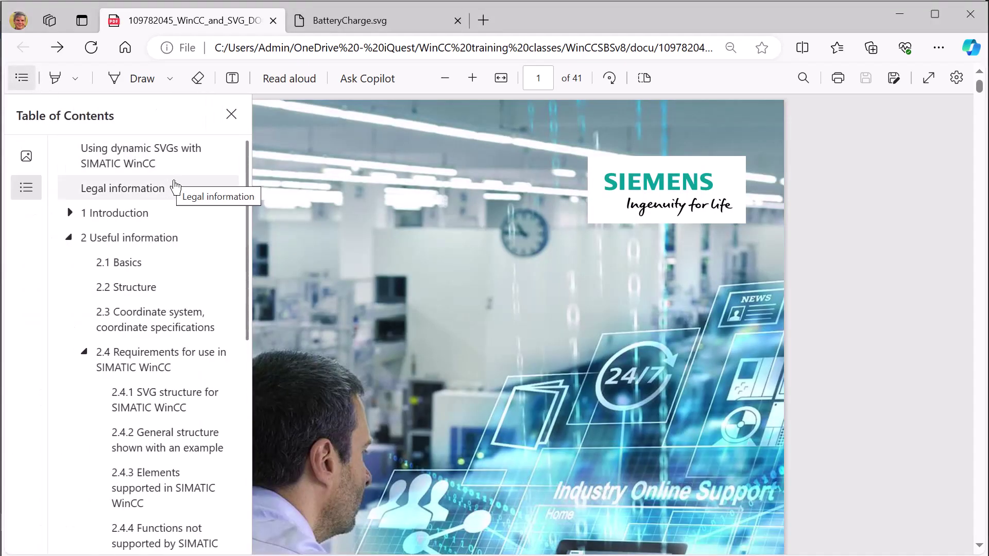
scroll(226, 342, down, 3)
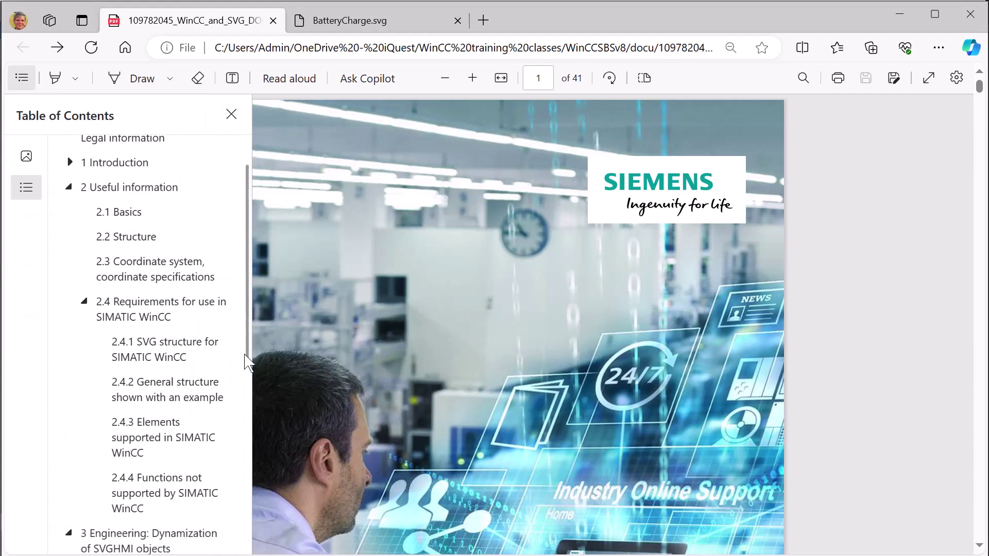
click(163, 254)
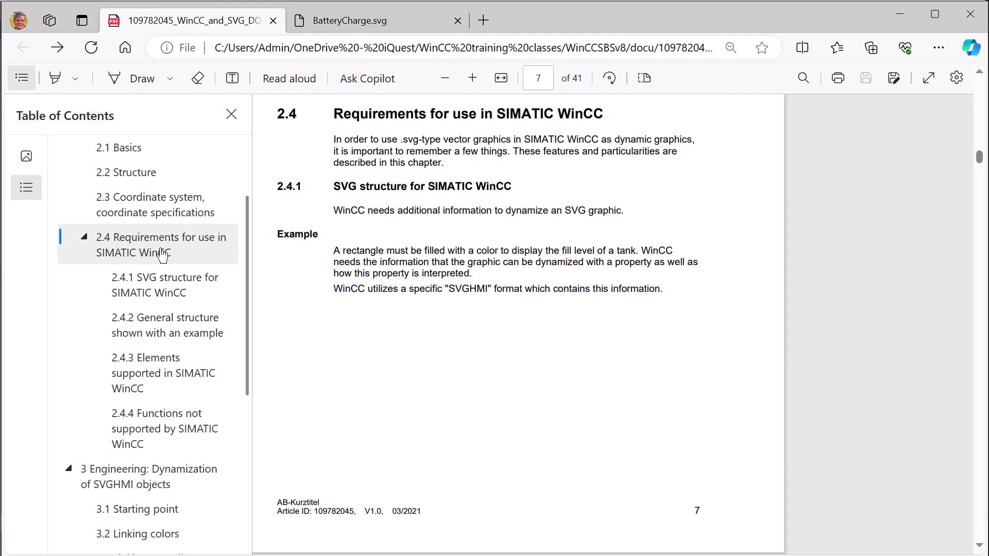
click(192, 342)
scroll(314, 332, down, 3)
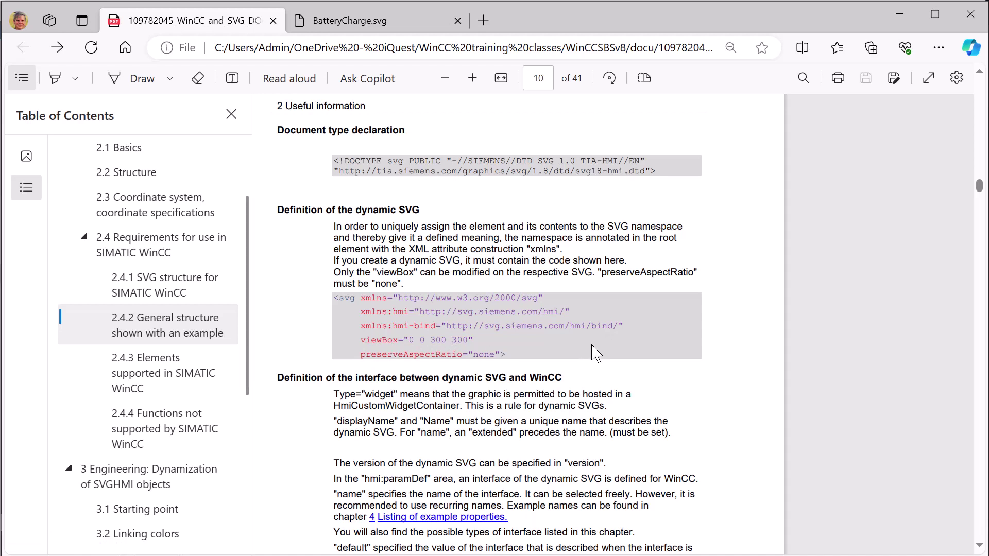
Step: Read section 2.4.4 of the manual on the styling, interactivity, scripting and animation functions not supported by SIMATIC WinCC
click(191, 428)
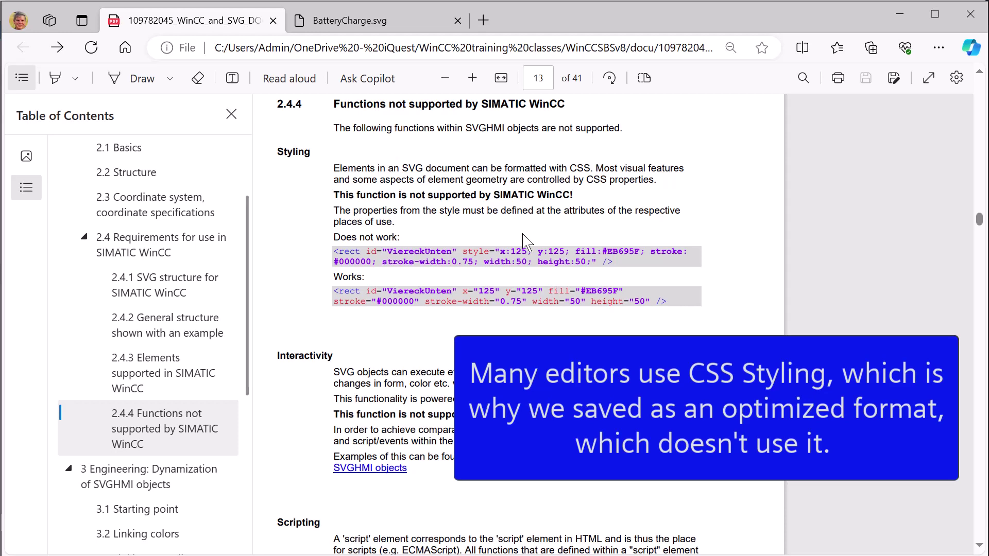
scroll(467, 255, down, 4)
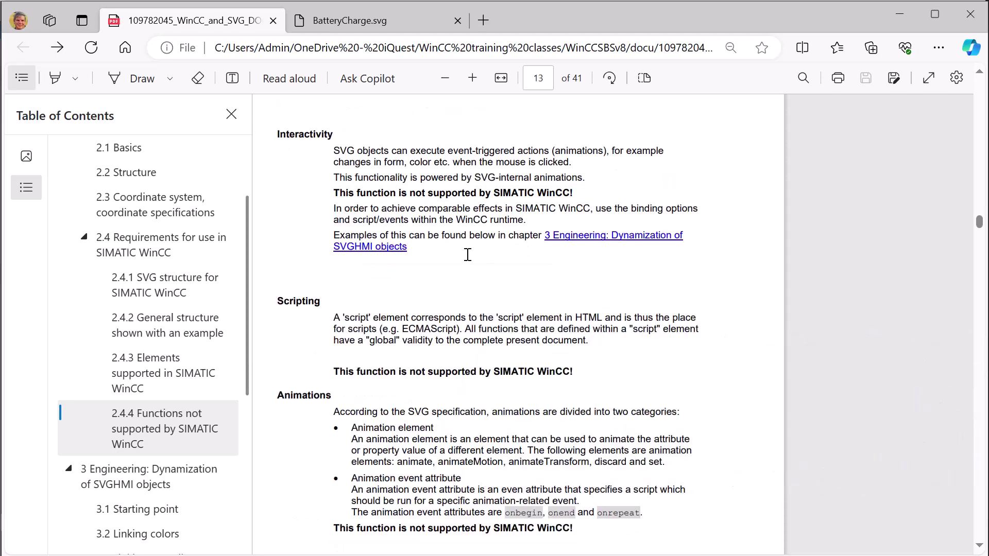
scroll(468, 255, down, 1)
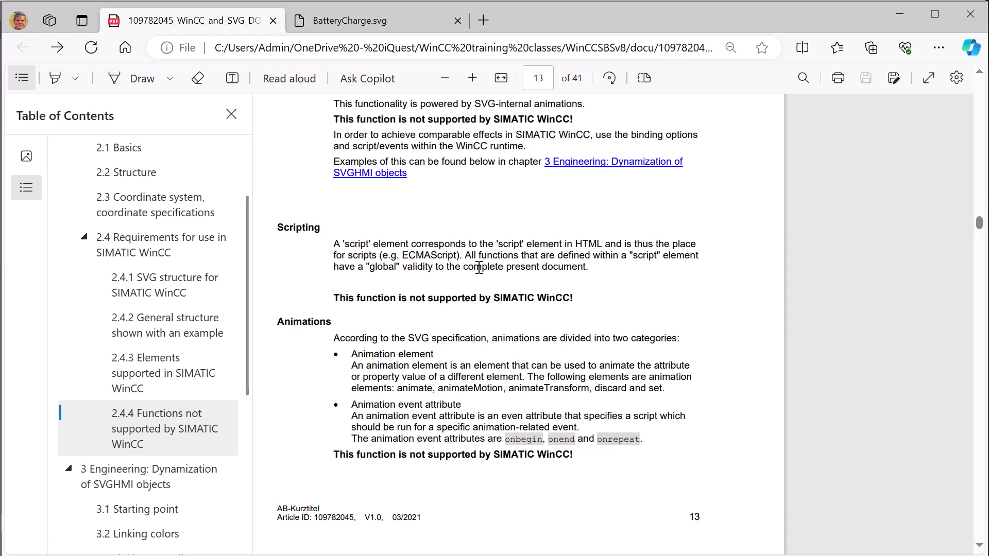
Step: Look through the manual's chapter 3 examples on linking colors, linking a gradient, rotation, scaling and displaying or hiding objects
scroll(170, 373, down, 2)
scroll(170, 373, down, 1)
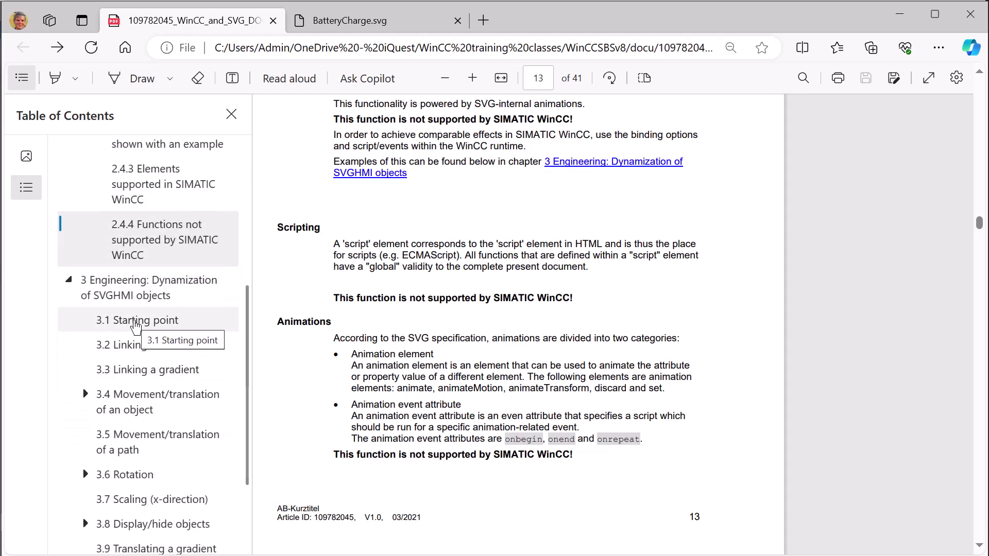
click(171, 345)
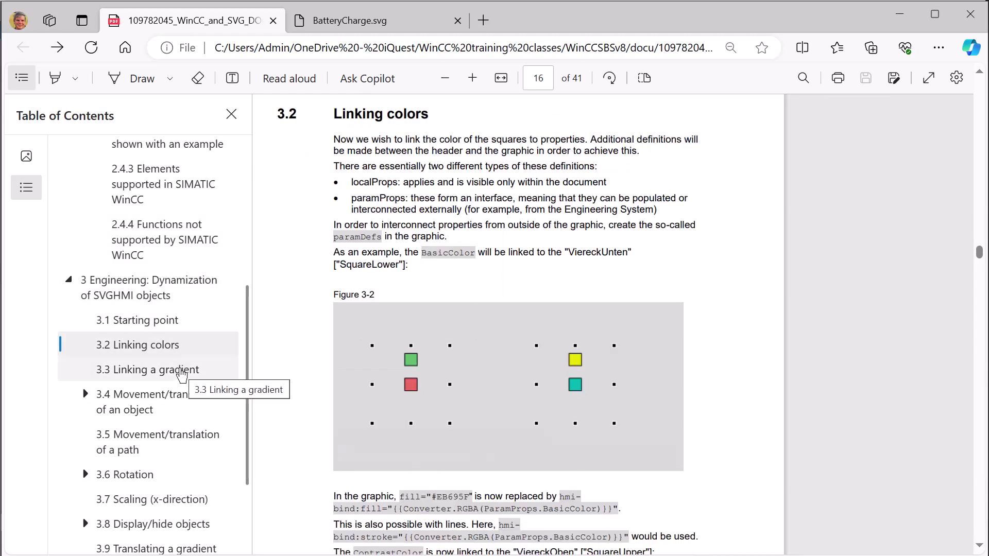
click(181, 373)
scroll(196, 448, down, 1)
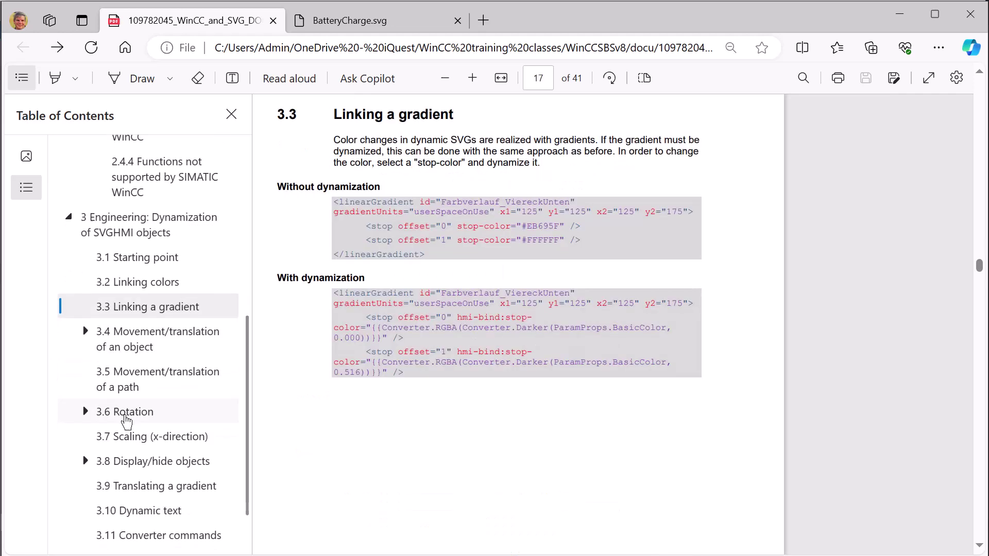
click(124, 412)
click(138, 442)
click(144, 462)
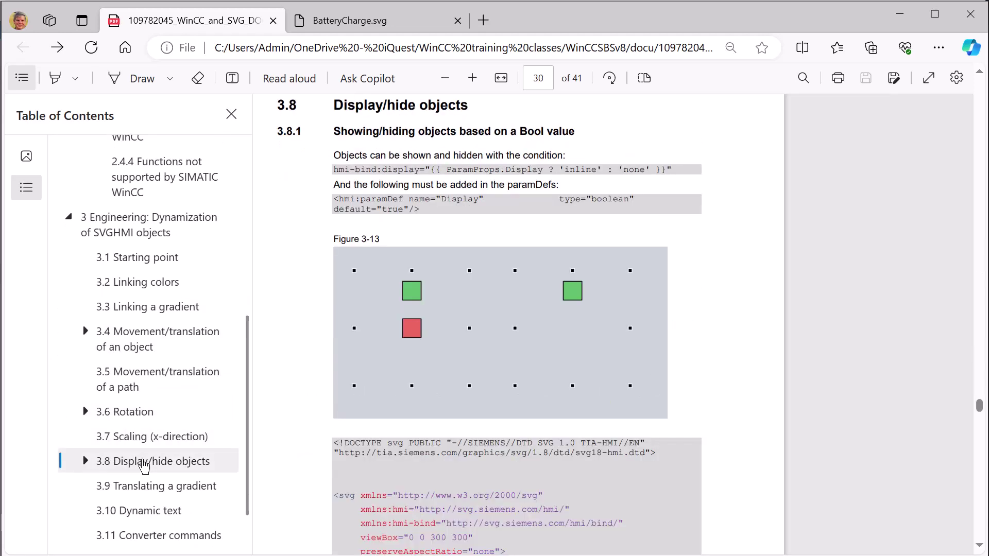
scroll(147, 510, down, 1)
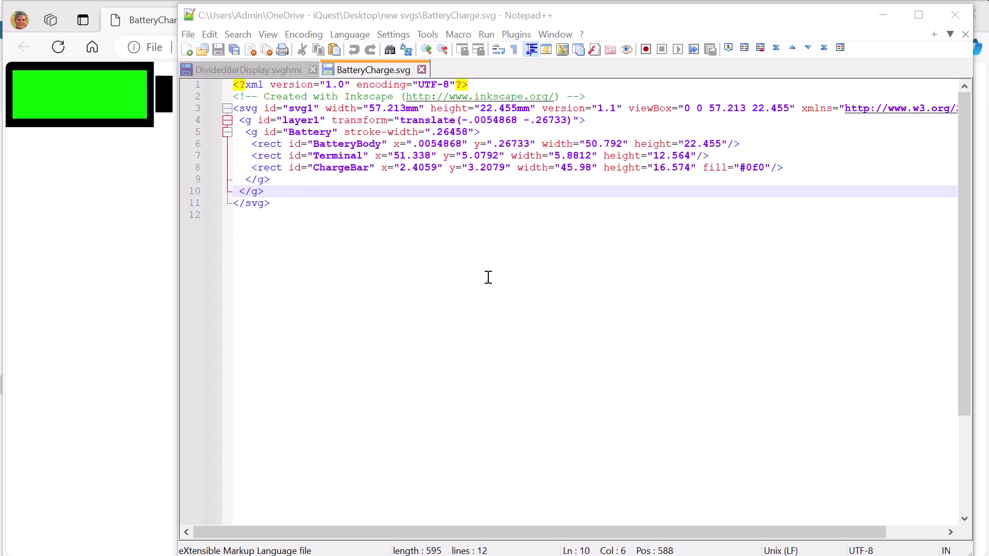
Step: Switch to the DividedBarDisplay.svghmi file in Notepad++ and examine its header and interface definition code
click(274, 78)
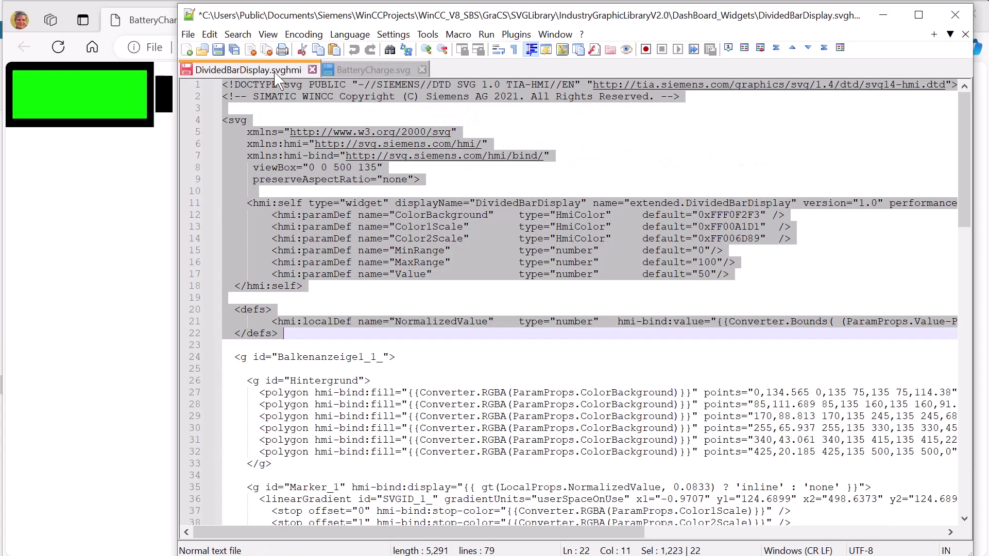
click(393, 109)
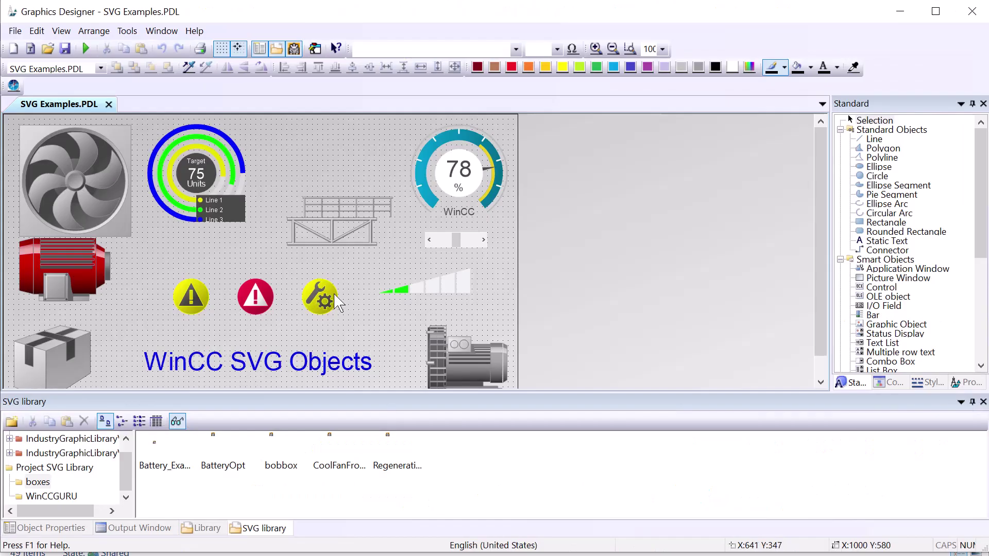
Step: Place the divided bar display from the industry SVG library's DashBoard_Widgets folder onto the picture, over the red warning icon
click(454, 286)
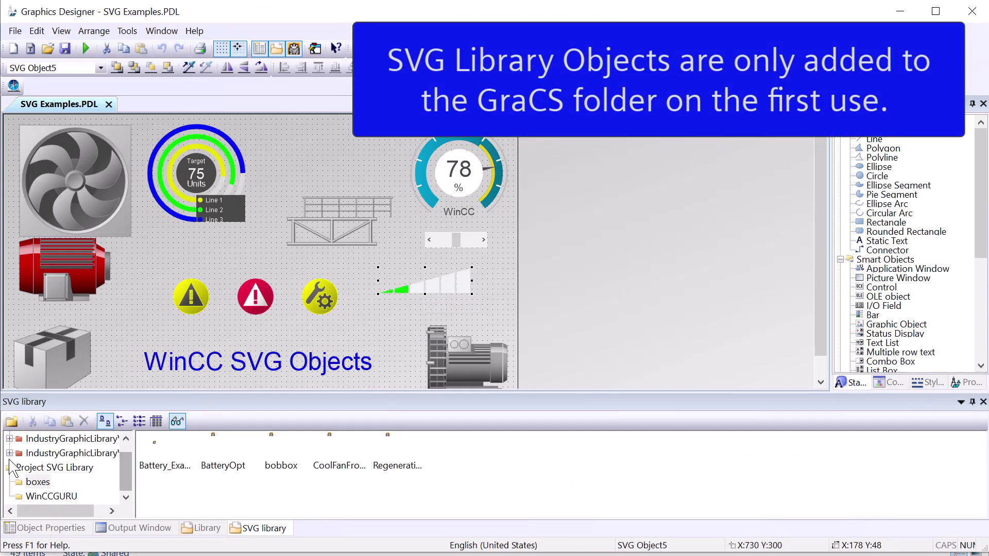
click(9, 453)
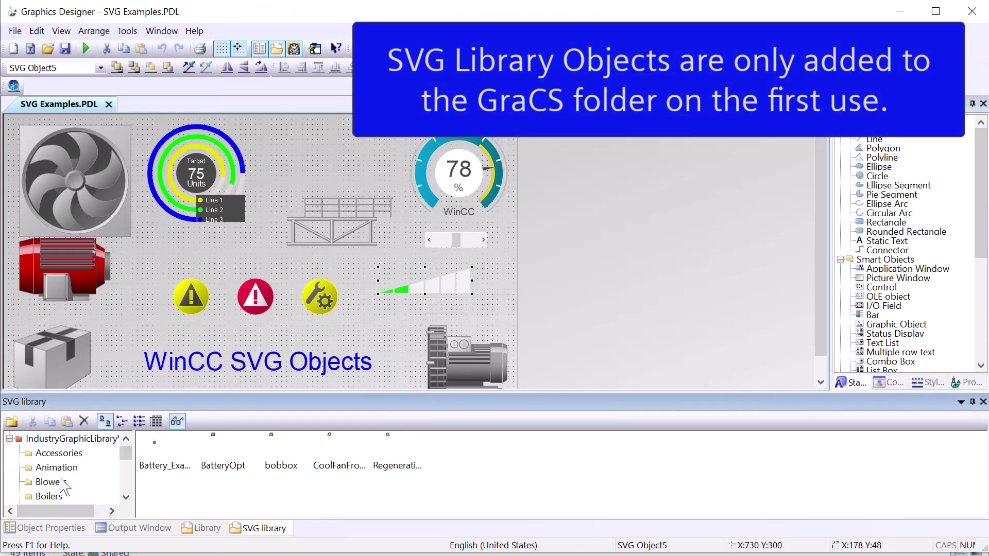
scroll(63, 485, down, 6)
scroll(62, 485, up, 2)
scroll(63, 485, down, 1)
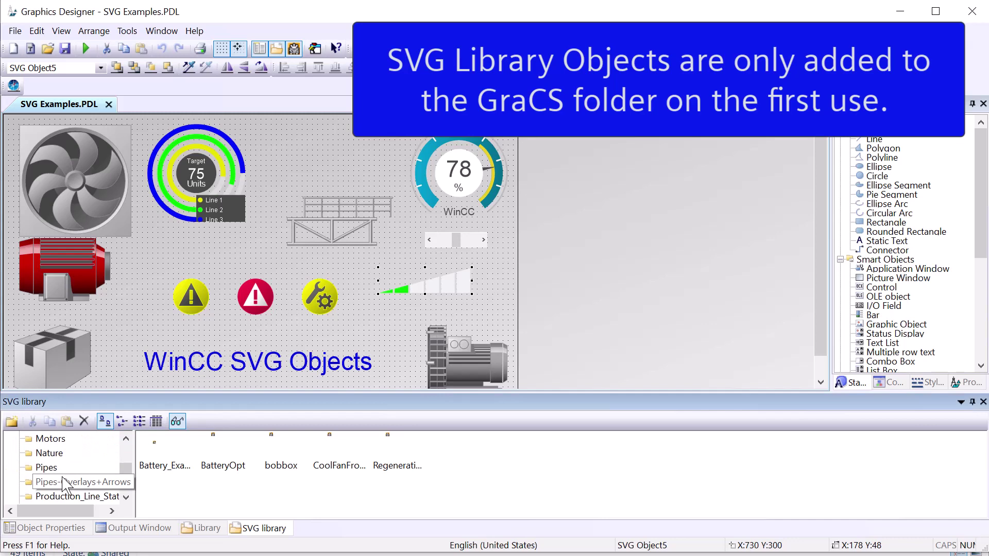
scroll(62, 485, up, 3)
click(106, 469)
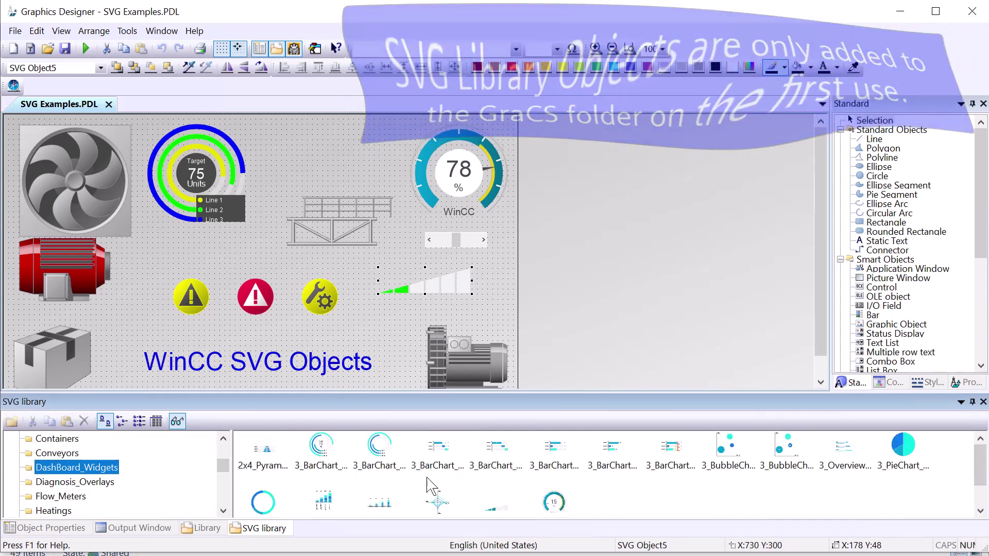
scroll(432, 486, down, 1)
drag(496, 464, 255, 297)
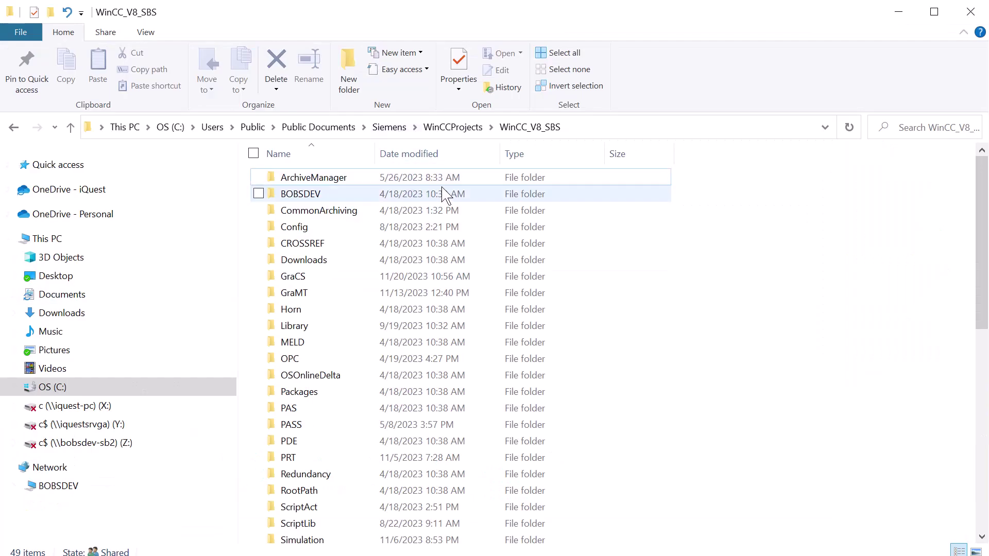
Step: In File Explorer, go to the project's GraCS\SVGLibrary\IndustryGraphicLibraryV2.0\DashBoard_Widgets folder and open DividedBarDisplay.svghmi in Notepad++
double_click(360, 275)
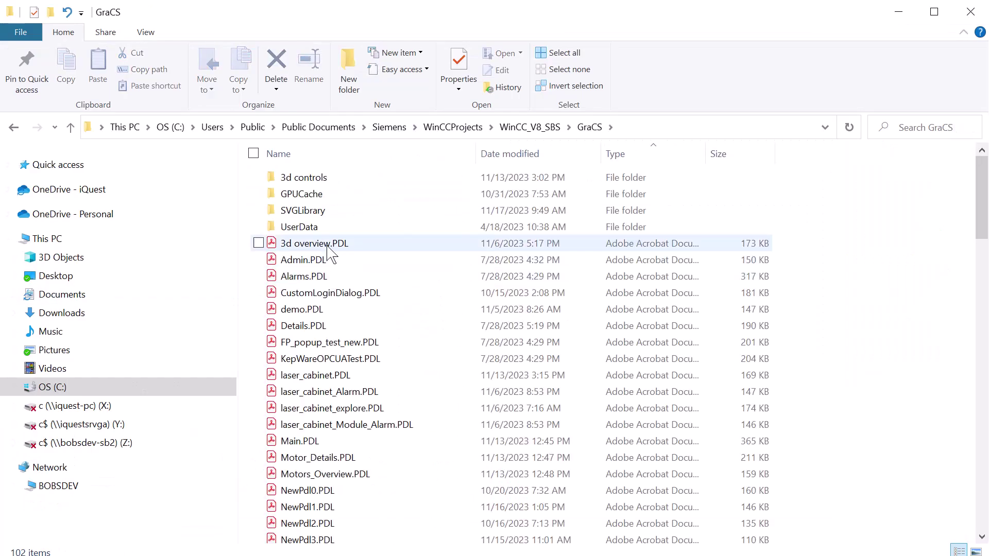
click(314, 214)
double_click(315, 216)
double_click(345, 211)
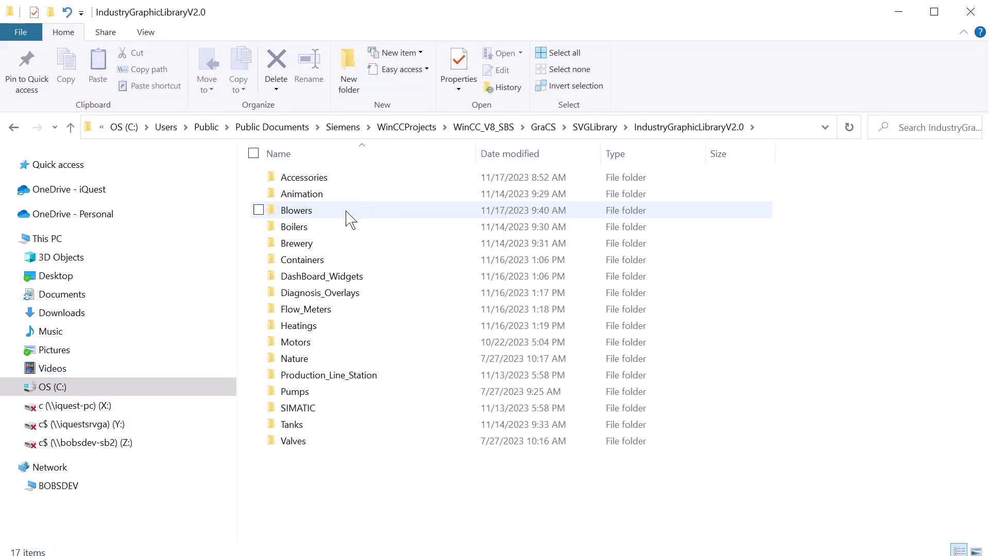
double_click(361, 277)
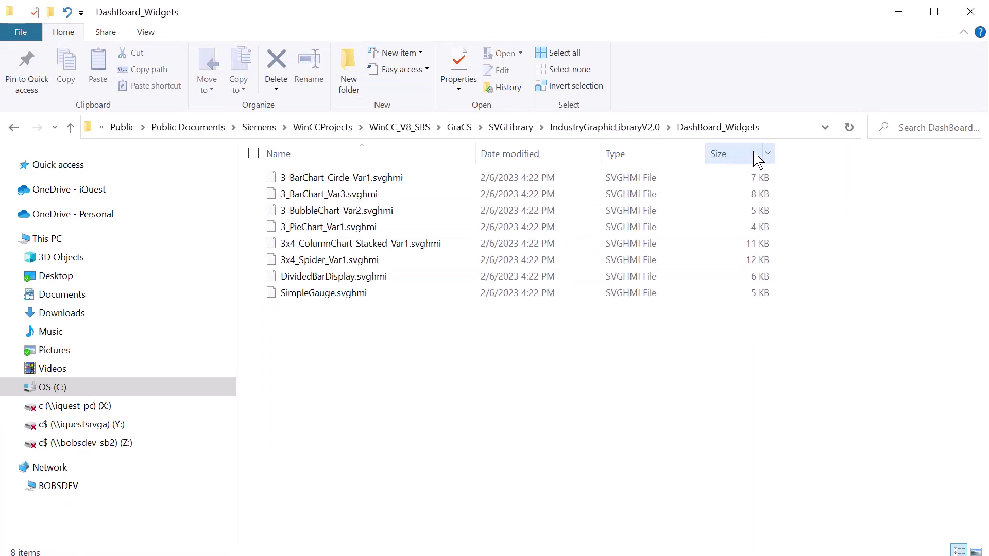
click(319, 281)
right_click(316, 281)
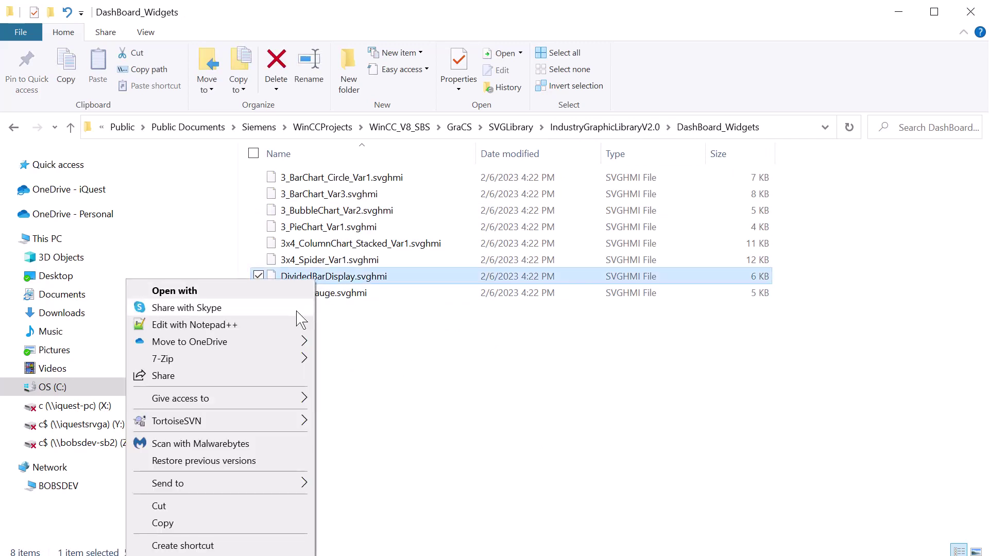
click(296, 325)
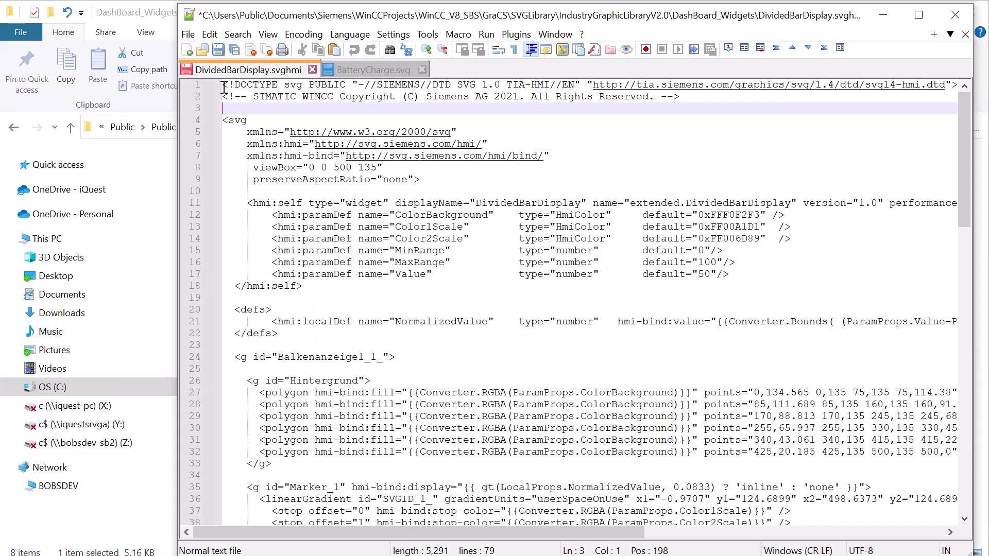
Step: Copy DividedBarDisplay.svghmi's code from the DOCTYPE line through the closing defs tag and insert it at the start of BatteryCharge.svg
drag(224, 88, 311, 337)
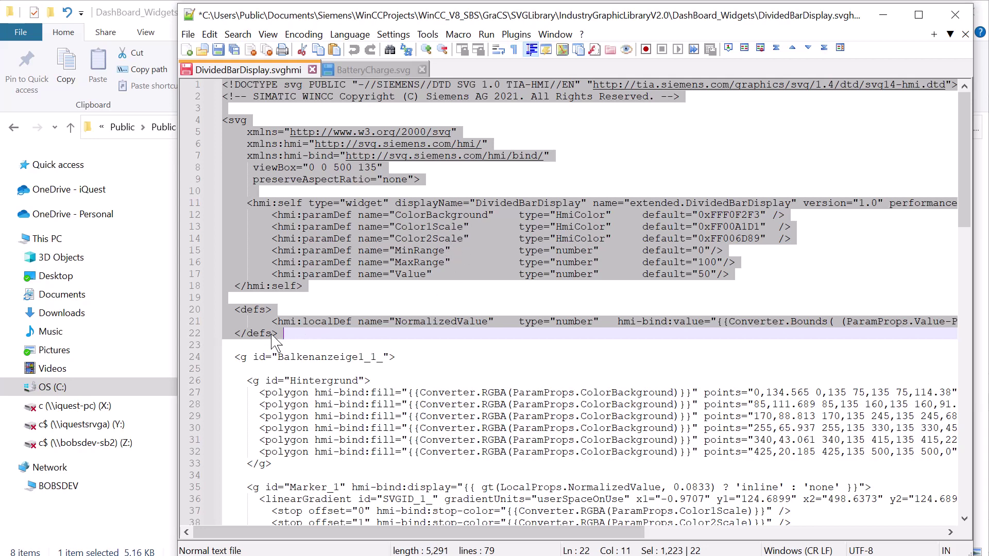
right_click(252, 244)
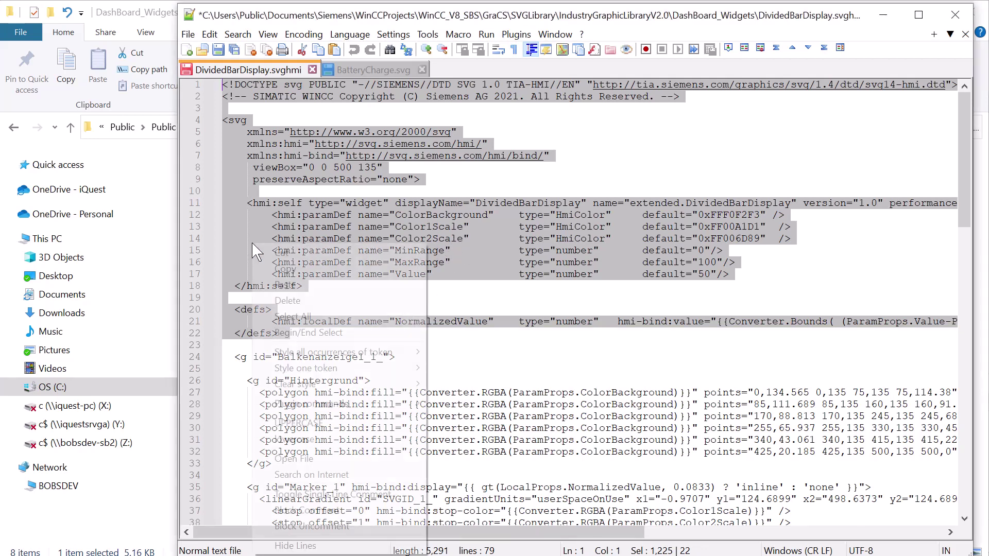
click(281, 269)
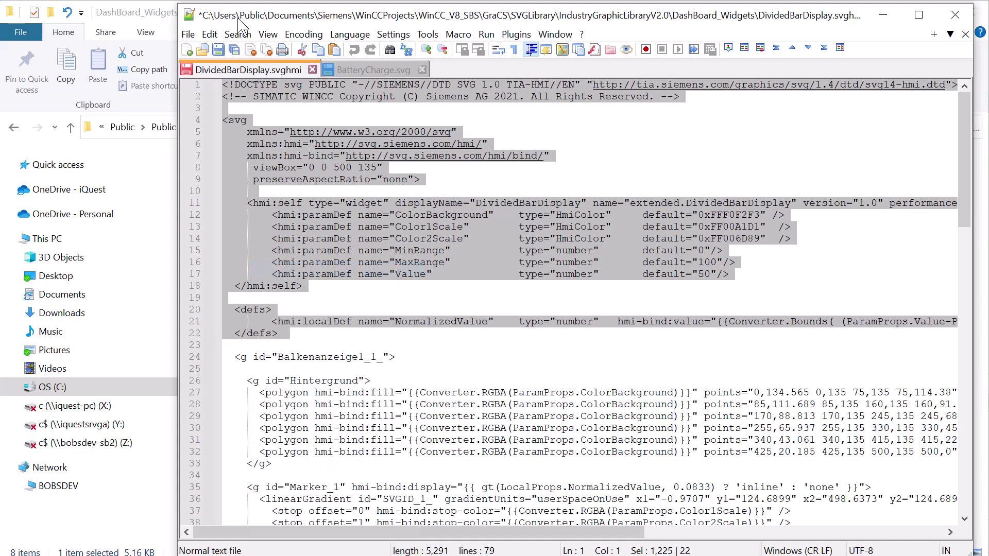
click(397, 72)
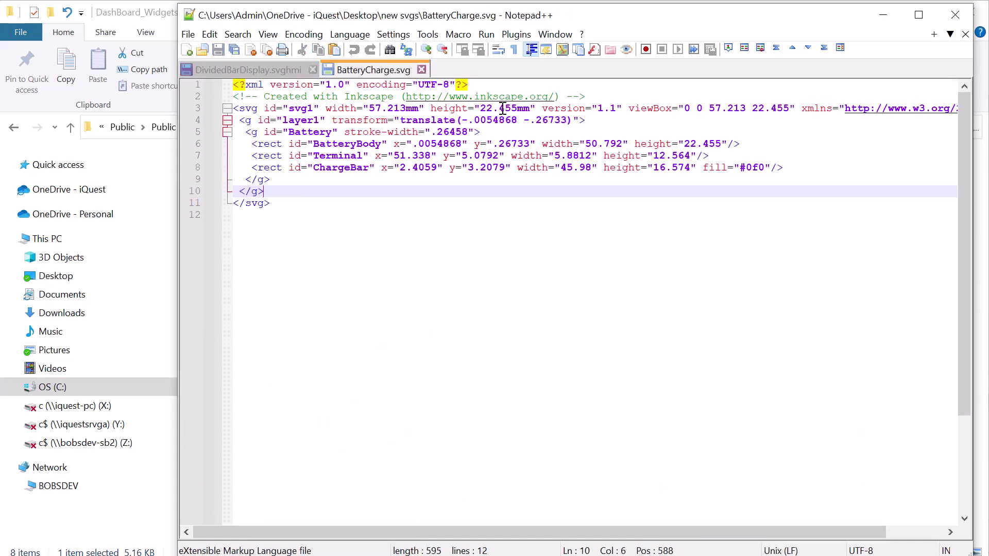
click(236, 86)
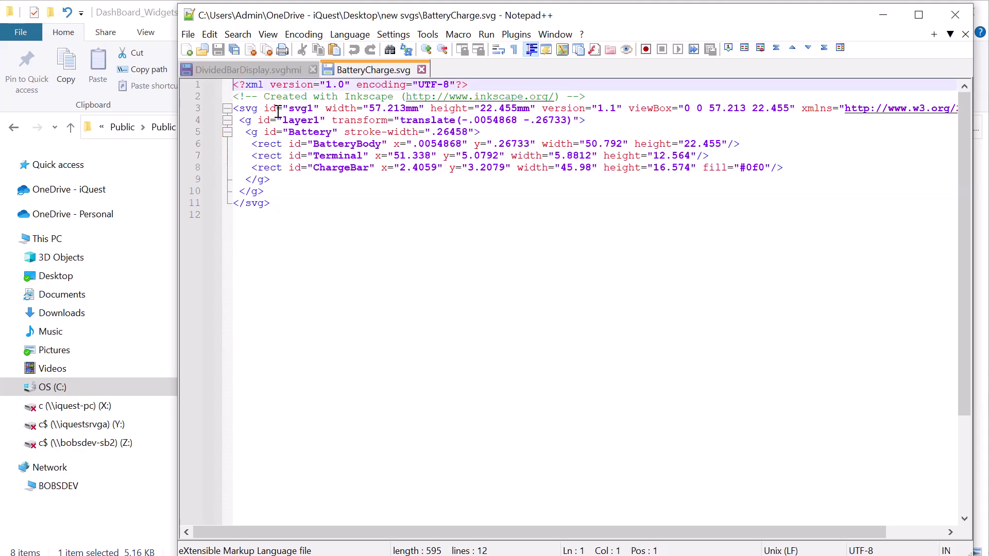
right_click(250, 83)
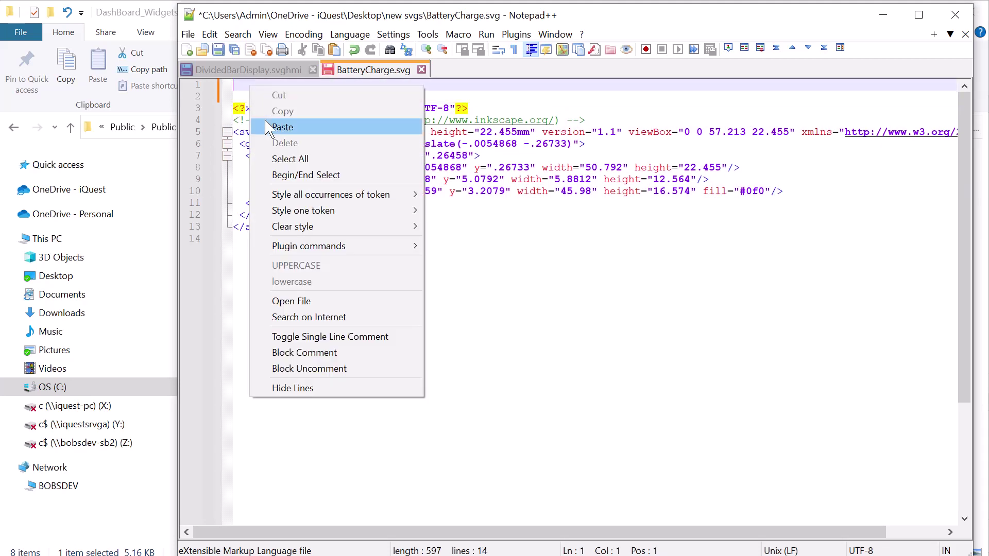
click(268, 127)
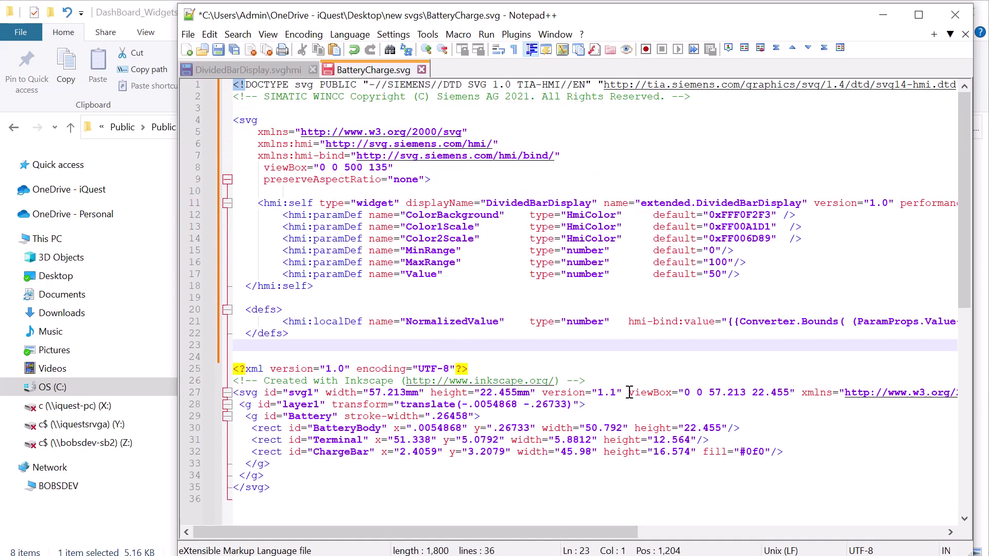
Step: Replace the viewBox in the inserted Siemens svg header with the original battery viewBox, "0 0 57.213 22.455"
drag(629, 392, 783, 399)
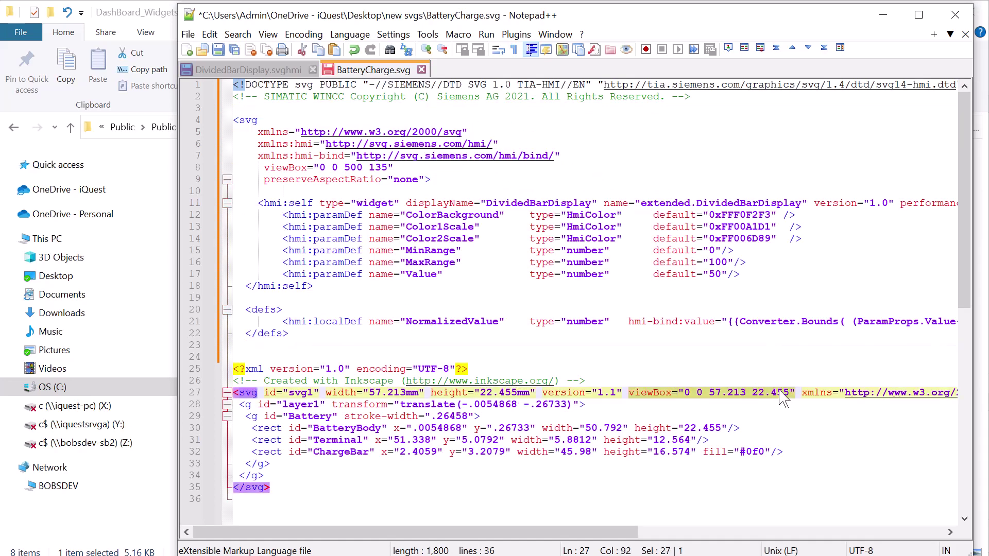
right_click(783, 399)
click(796, 102)
drag(410, 169, 265, 168)
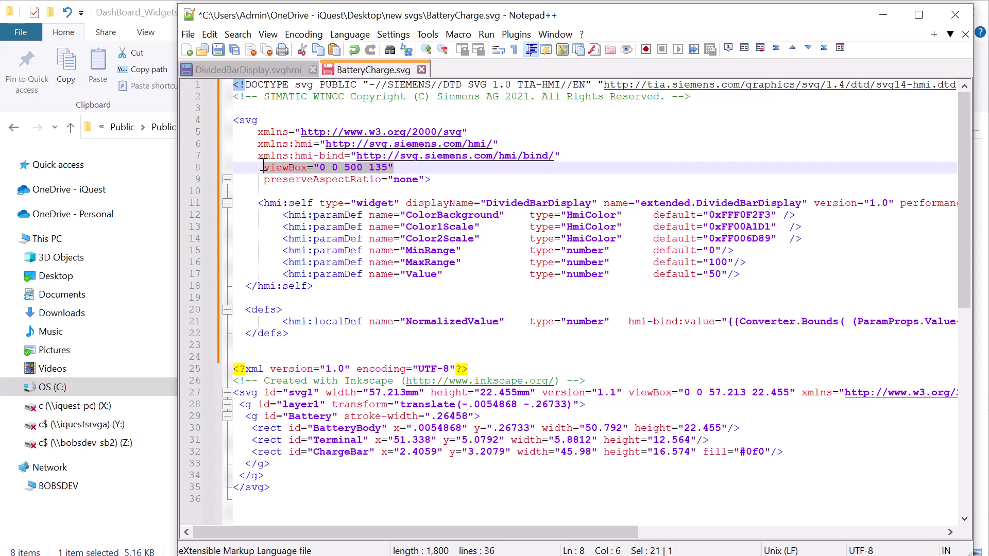
key(ctrl+v)
Step: Delete the original XML declaration, Inkscape comment and svg opening tag above the layer1 group, plus one extra blank line
drag(235, 369, 232, 404)
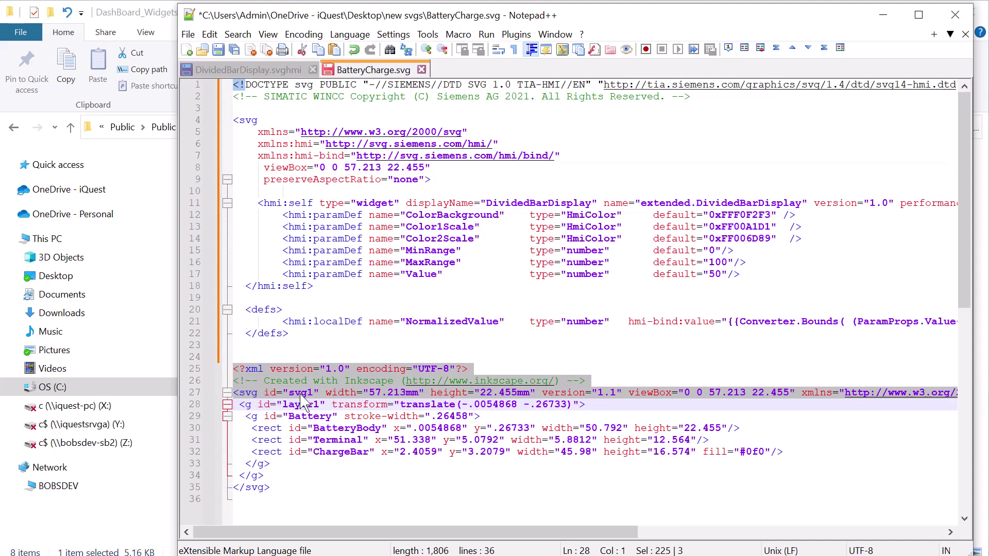
key(Delete)
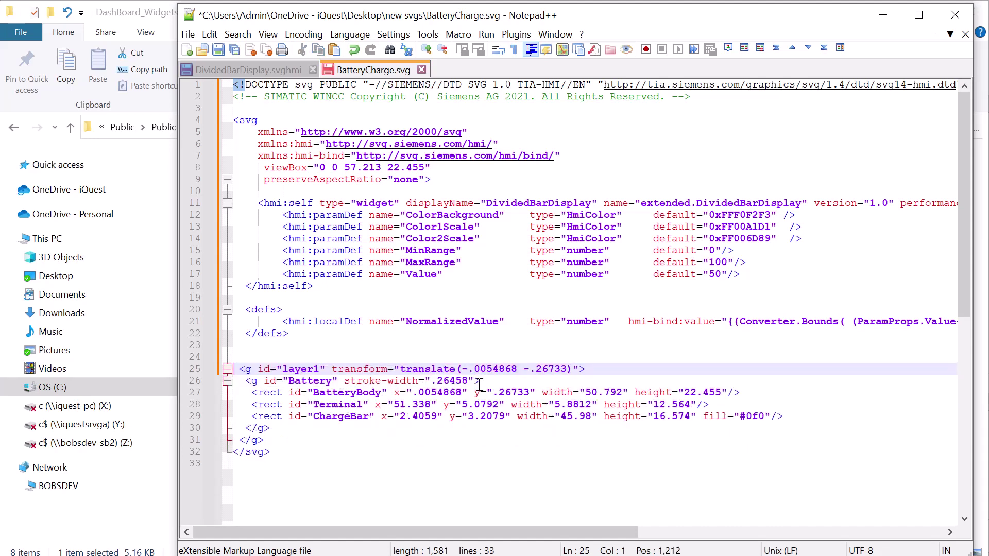
click(343, 333)
key(Delete)
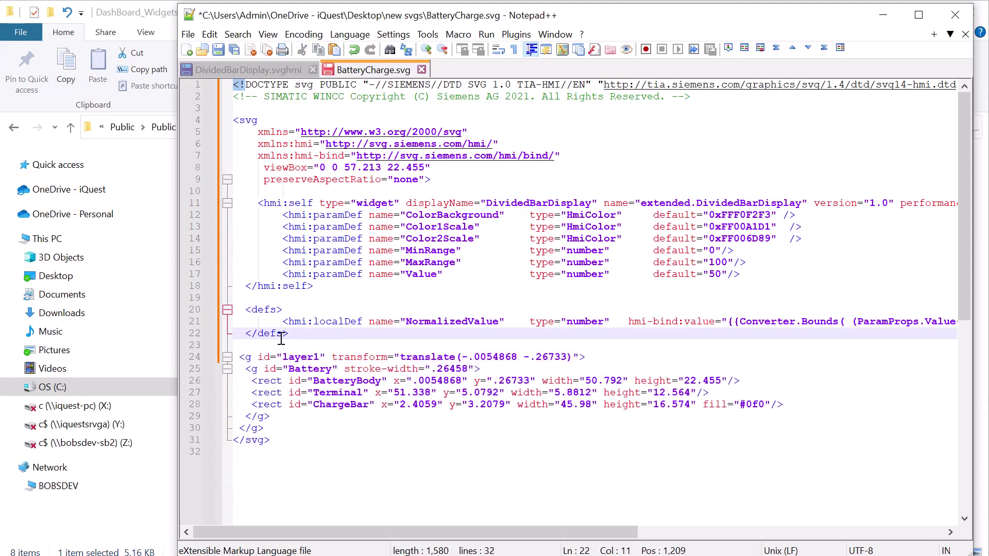
drag(239, 357, 263, 428)
click(279, 441)
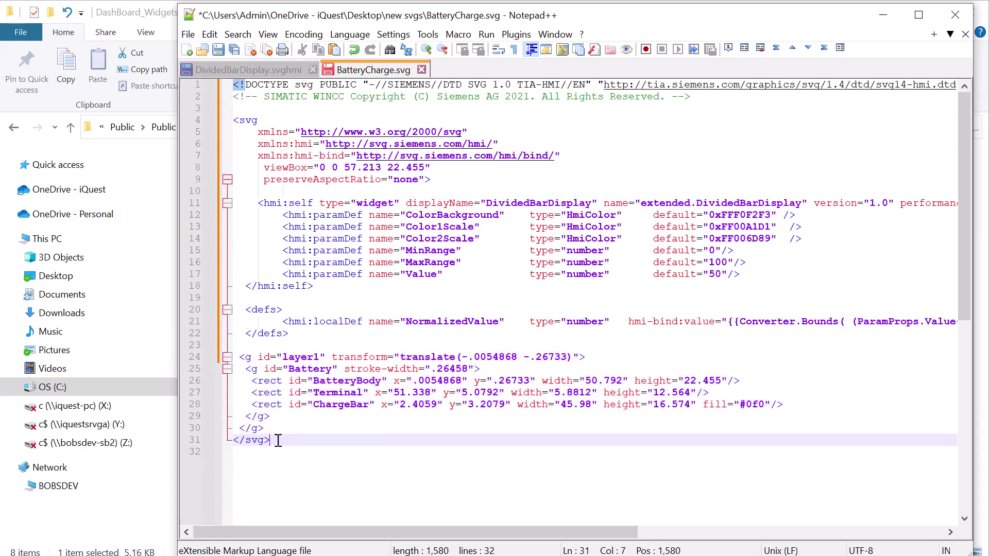
Step: Set the hmi:self displayName to BatteryCharge and its name to extended.BatteryCharge
double_click(517, 204)
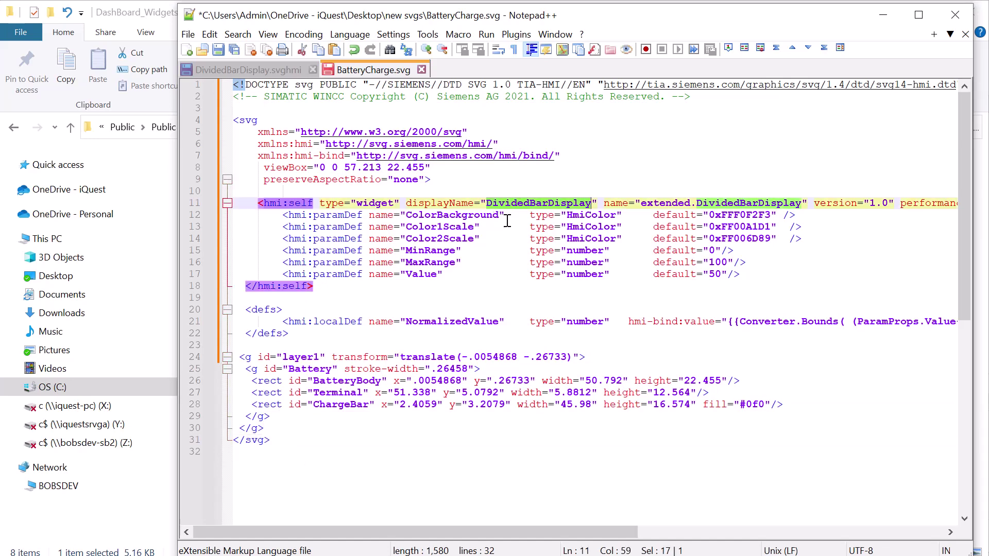
text(Battery)
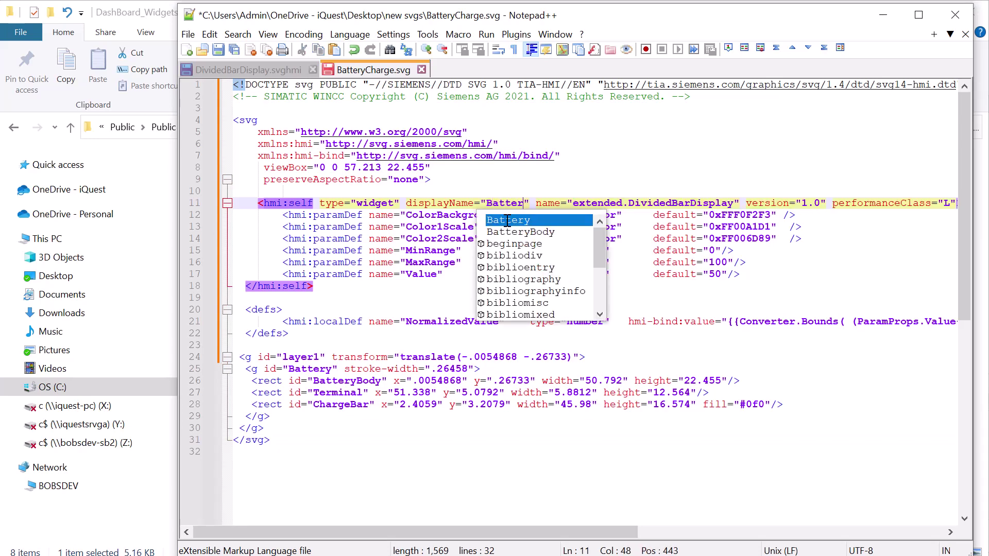
text(Charge)
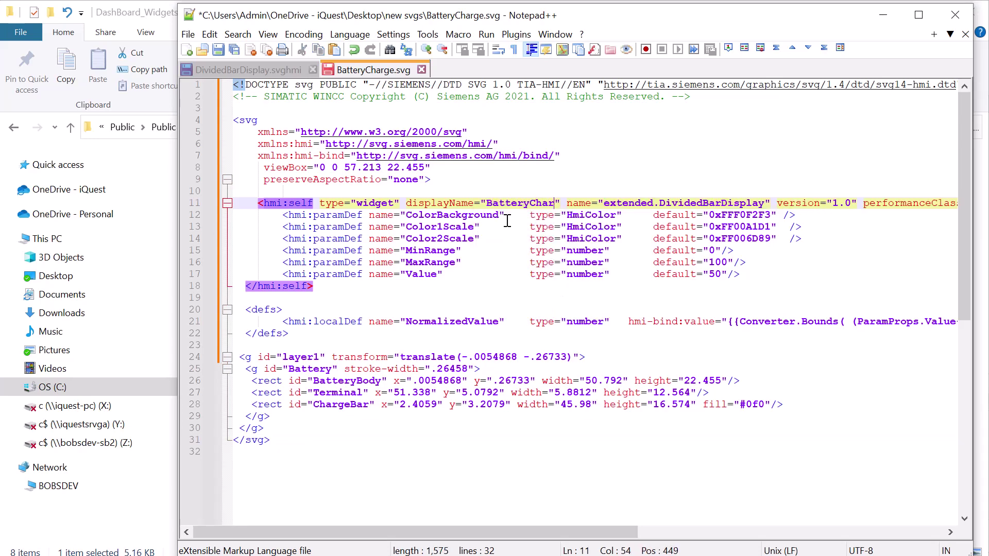
double_click(525, 204)
right_click(525, 204)
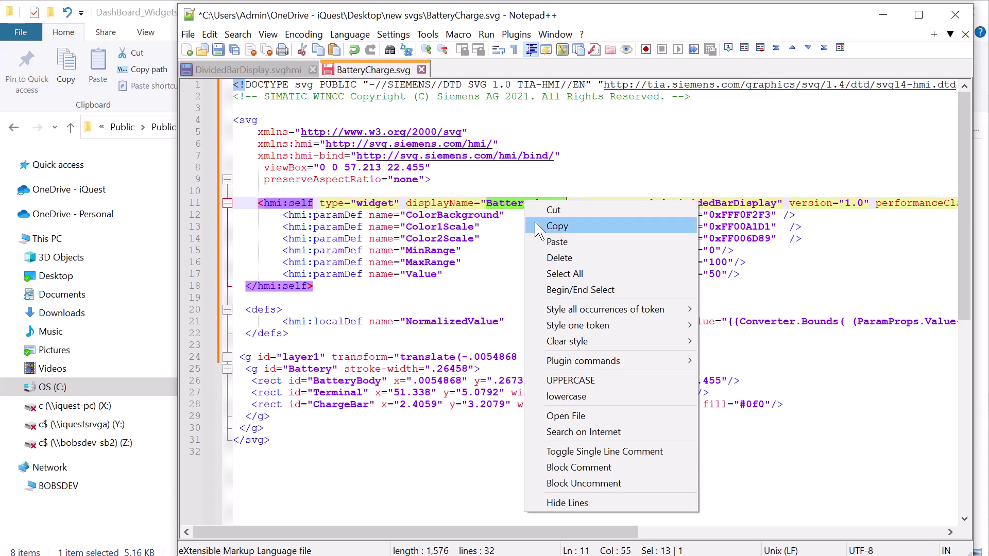
click(559, 225)
double_click(685, 202)
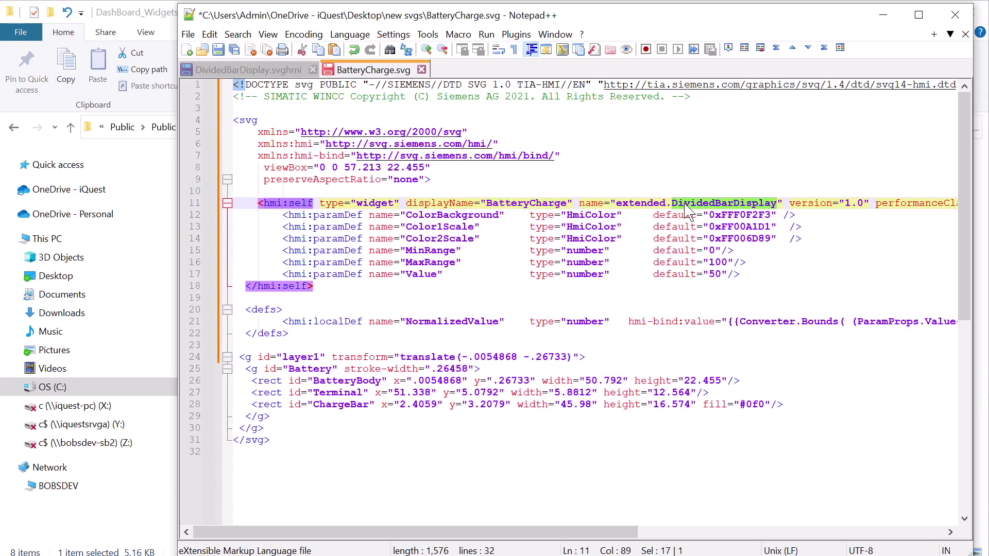
right_click(684, 204)
click(716, 245)
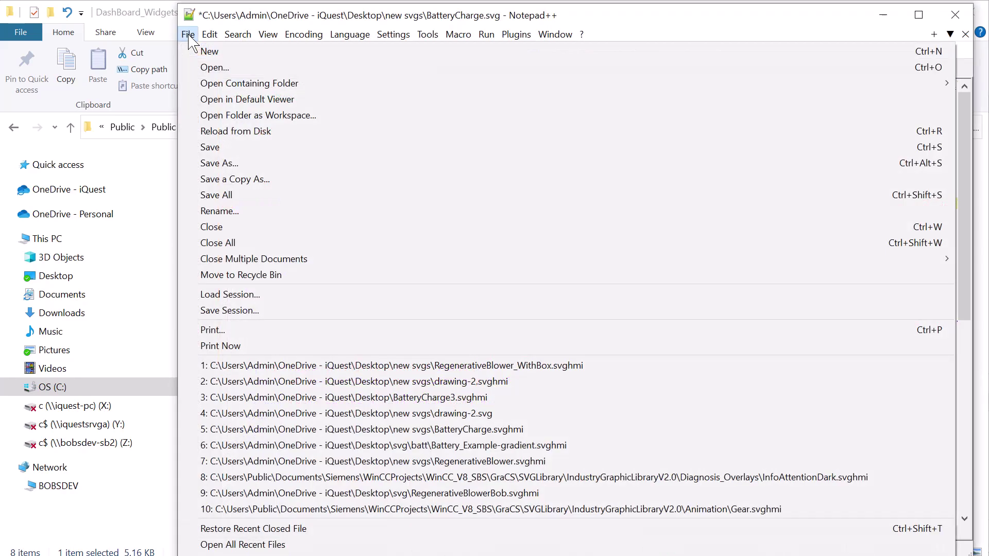
Step: Save the edited file as BatteryCharge.svghmi in the new svgs folder on the desktop
click(188, 34)
click(220, 164)
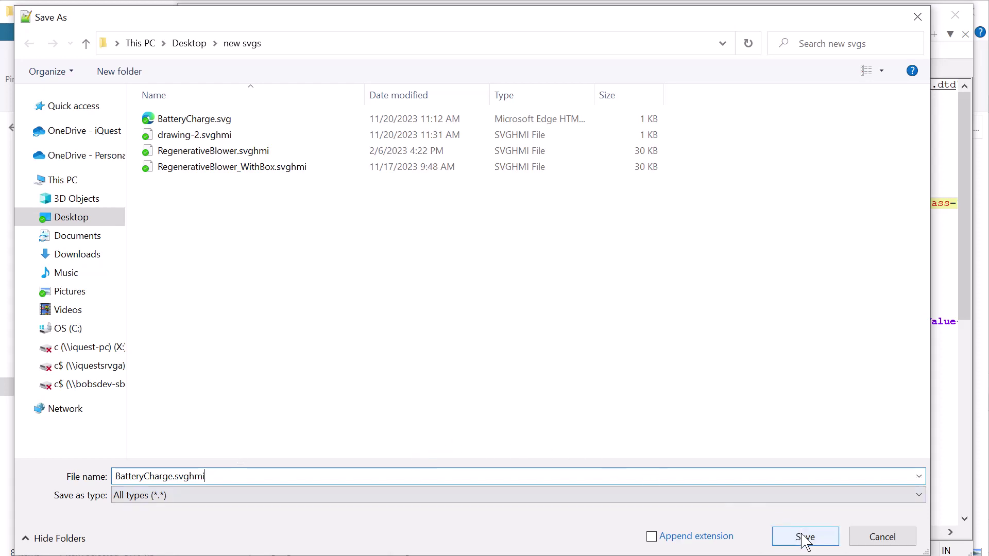
click(805, 537)
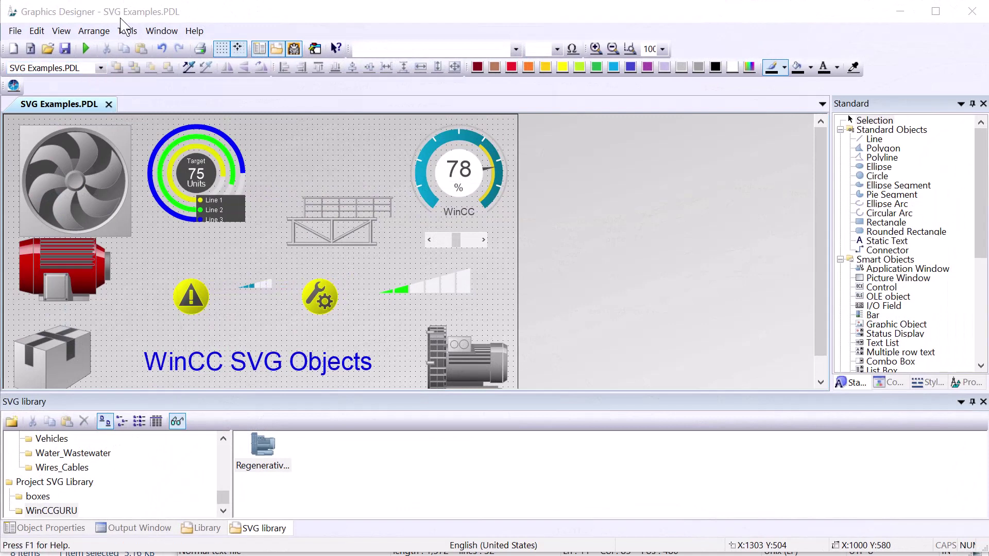
Step: In Graphics Designer, import BatteryCharge.svghmi from the desktop's new svgs folder into the WinCCGURU folder of the Project SVG Library
click(51, 511)
click(38, 483)
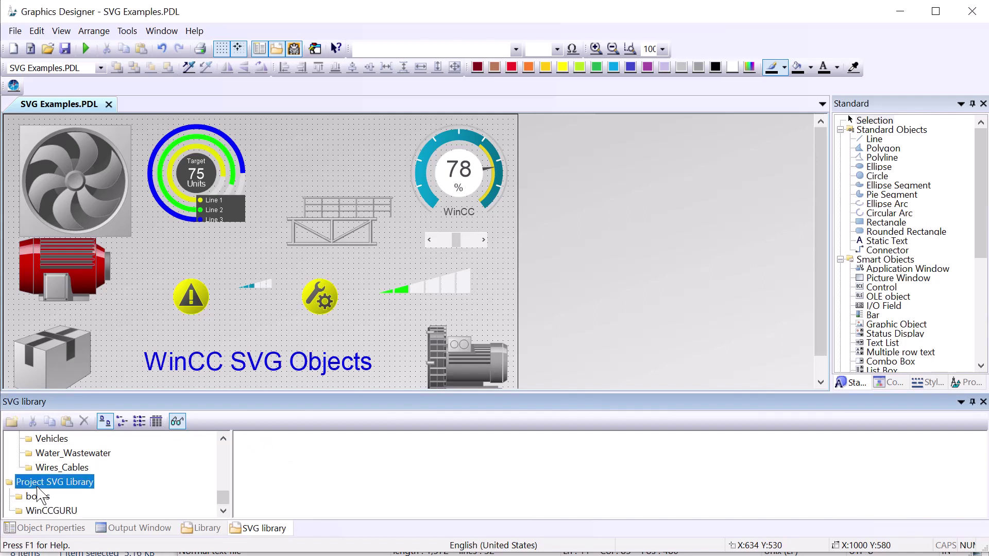
right_click(37, 491)
click(33, 512)
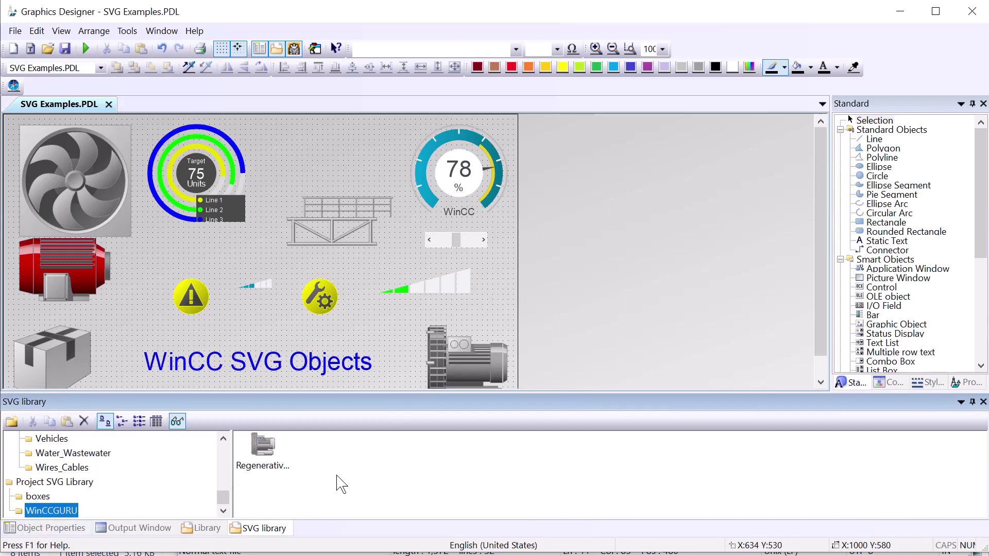
right_click(338, 484)
mouse_move(370, 521)
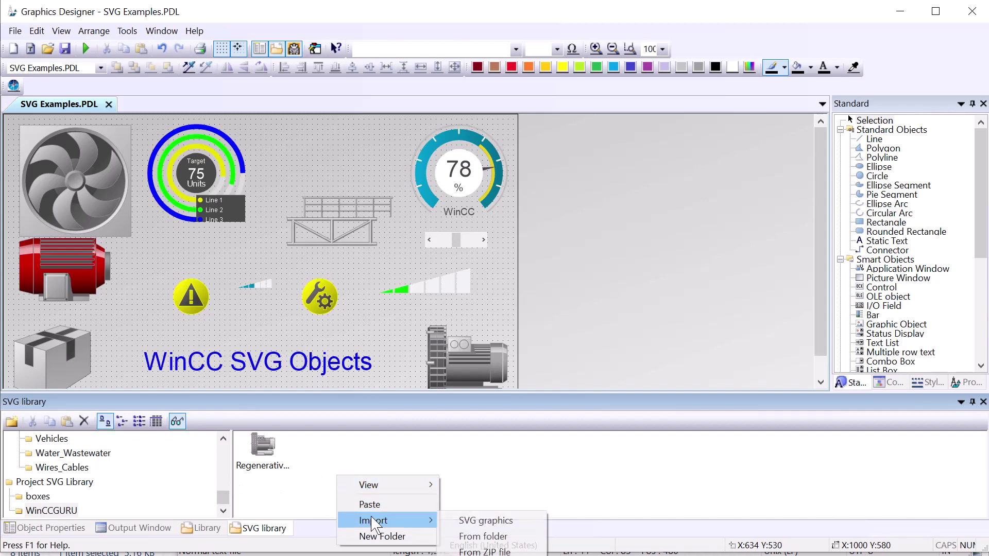
click(486, 521)
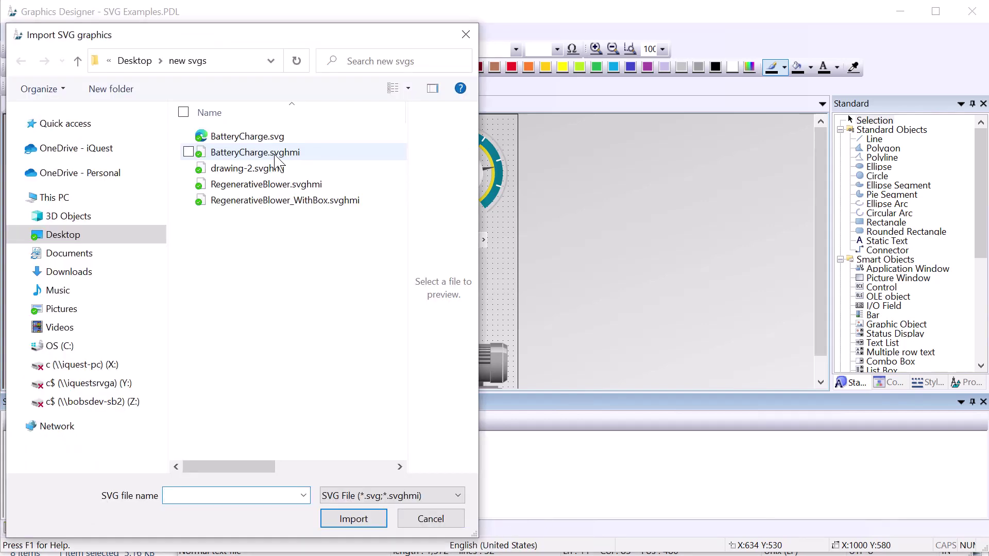
click(211, 153)
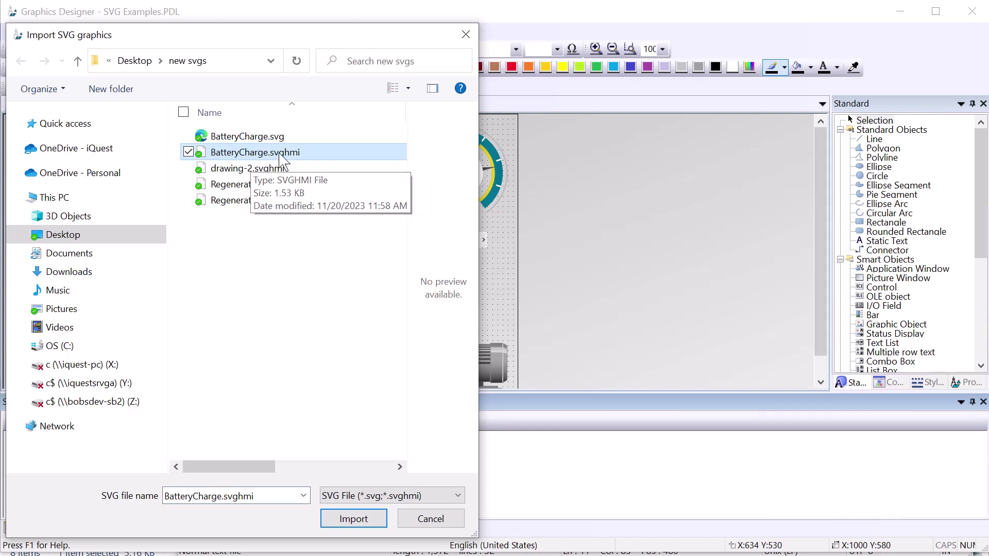
click(353, 518)
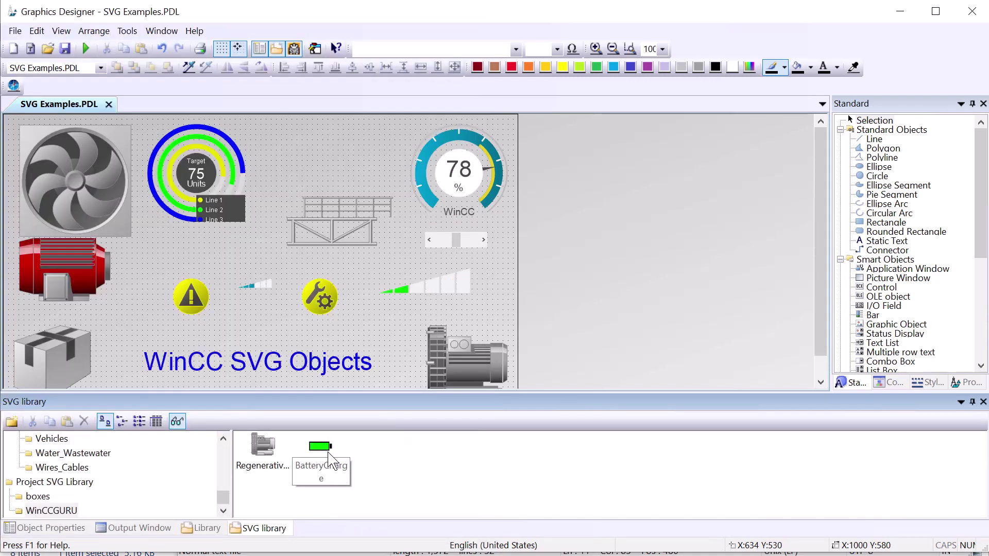
Step: Create a new picture, place the BatteryCharge library object on it and enlarge the object to about 380 by 147
click(15, 31)
click(31, 48)
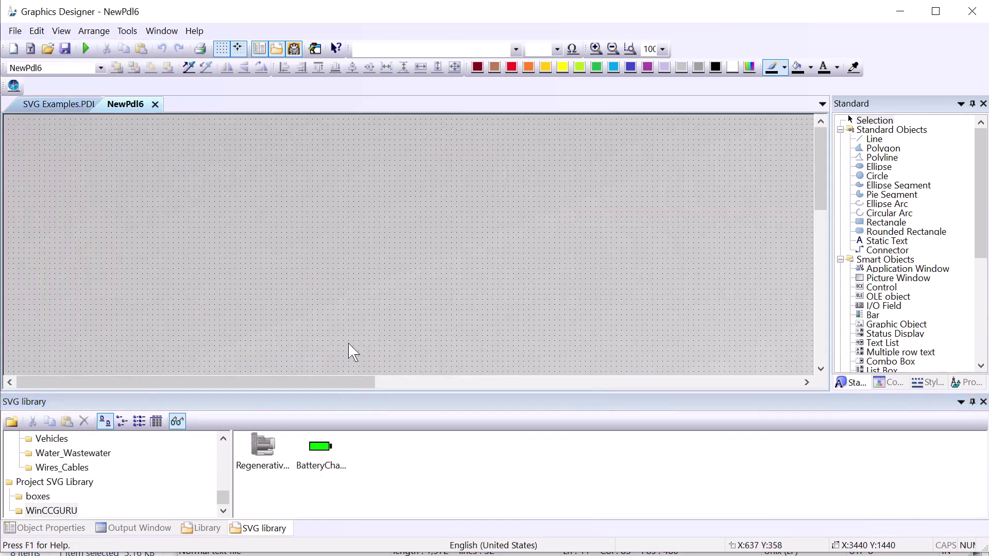
drag(328, 447, 235, 176)
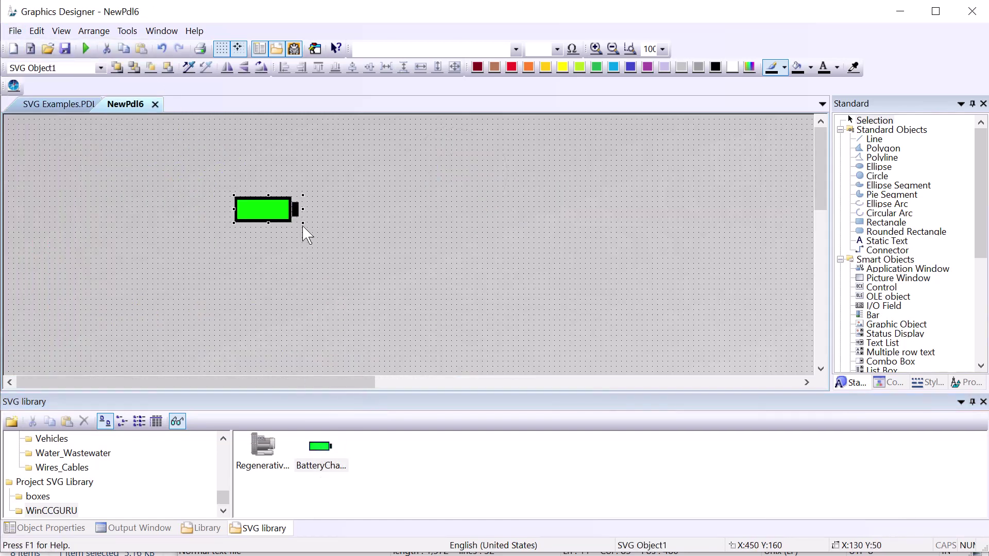
drag(304, 225, 433, 305)
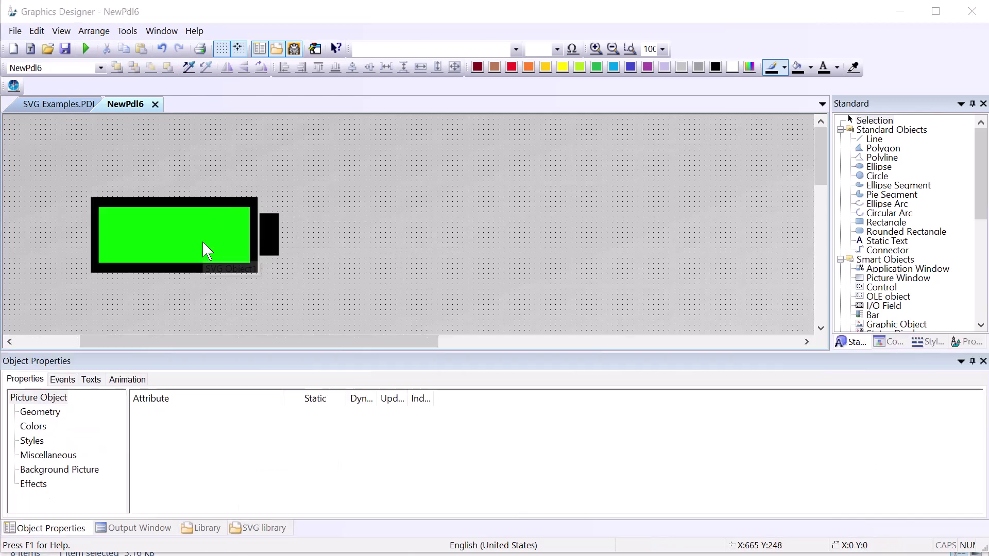
Step: Display the Symbol properties of the placed battery object to examine its available attributes
click(206, 250)
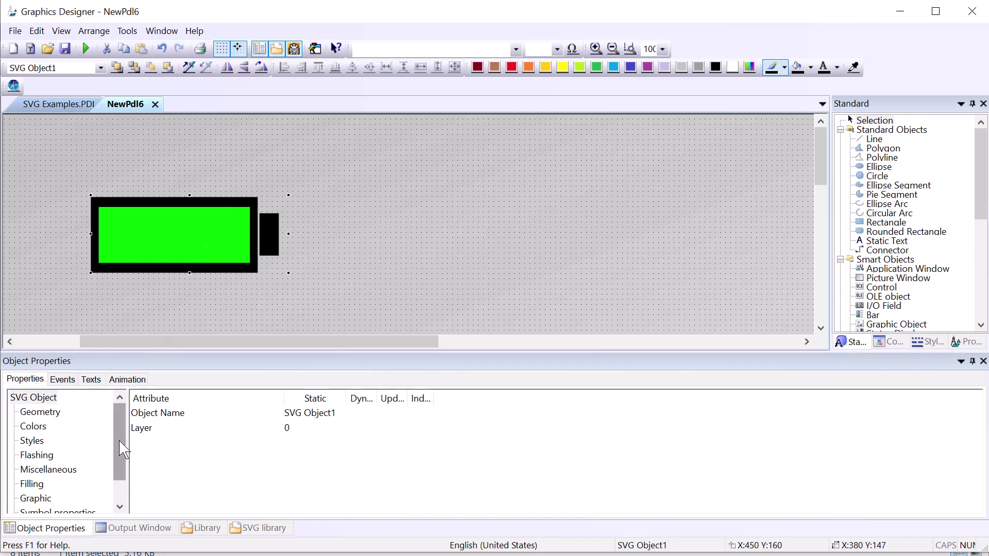
scroll(90, 495, down, 1)
click(78, 485)
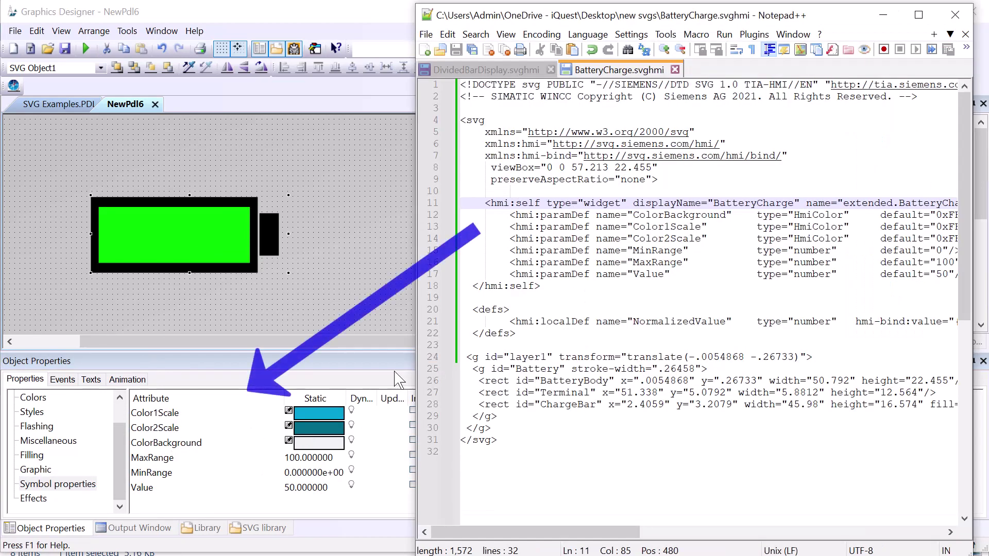
Step: Switch to BatteryCharge.svghmi in Notepad++ and delete the Color1Scale and Color2Scale parameter definitions, leaving no blank line
click(481, 203)
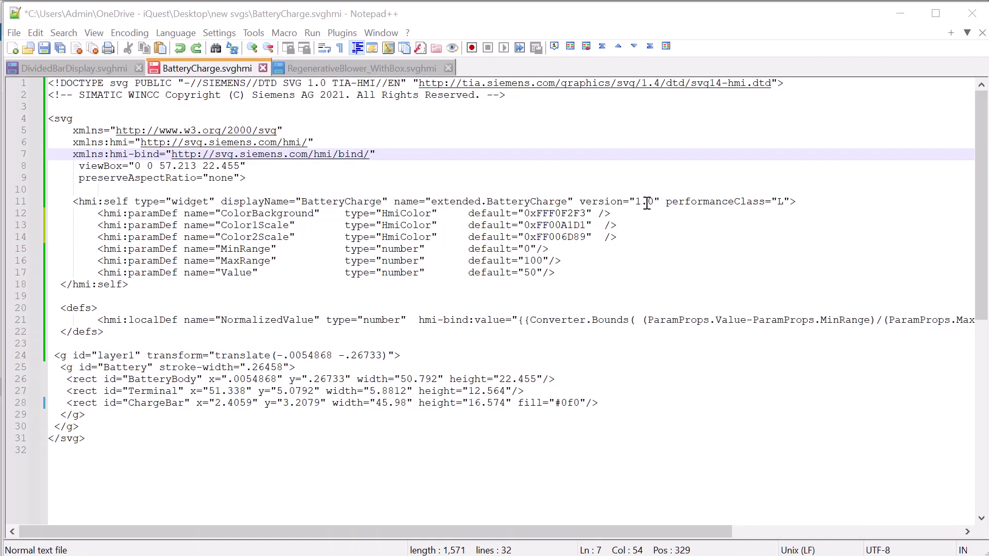
click(276, 214)
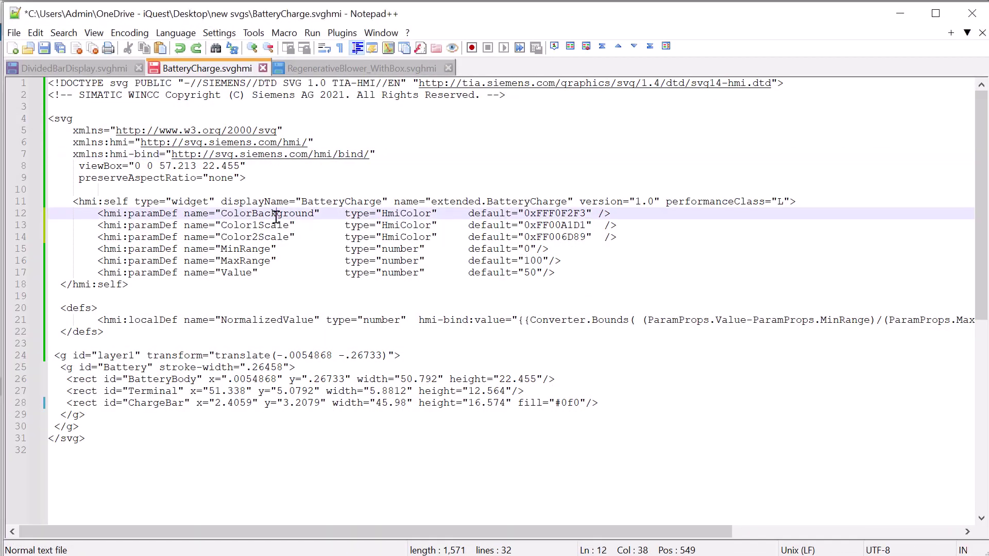
drag(634, 239, 44, 226)
key(Delete)
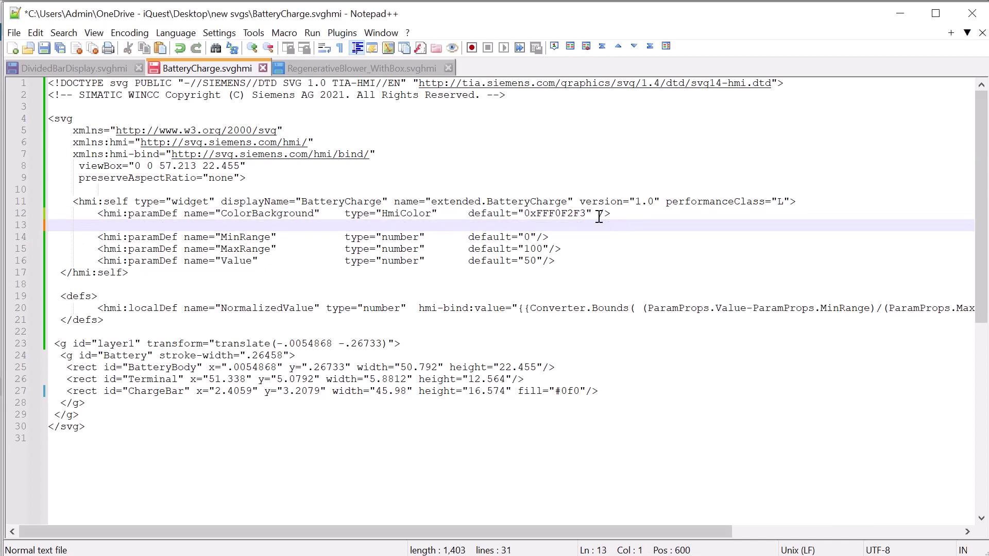
key(BackSpace)
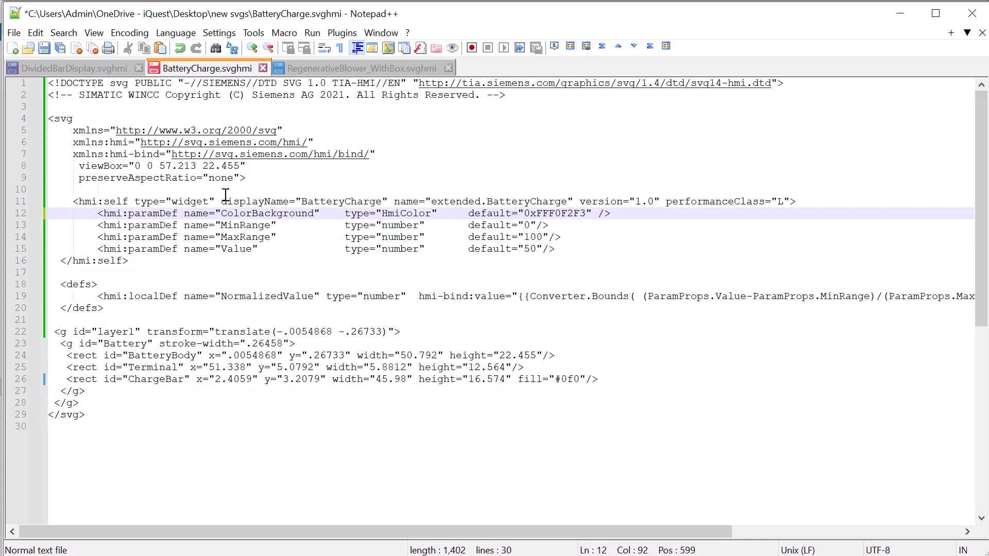
Step: Rename the ColorBackground parameter to ChargeBarColor in its paramDef line
double_click(242, 215)
text(Char)
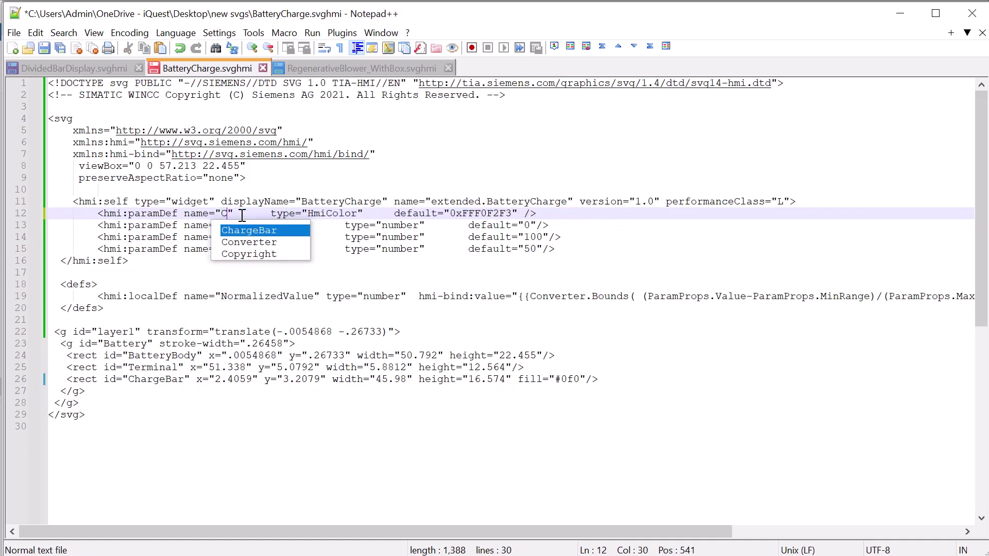
double_click(253, 231)
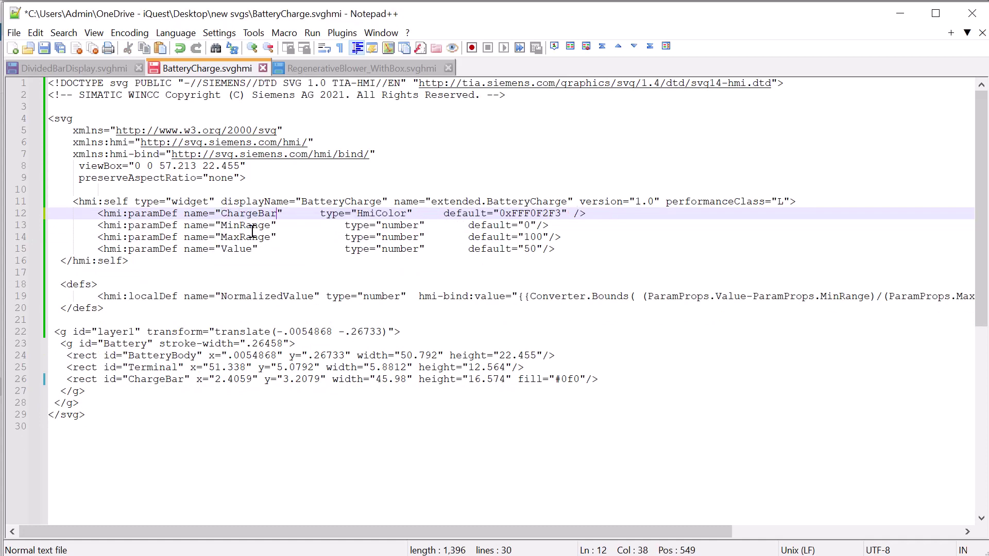
text(Color)
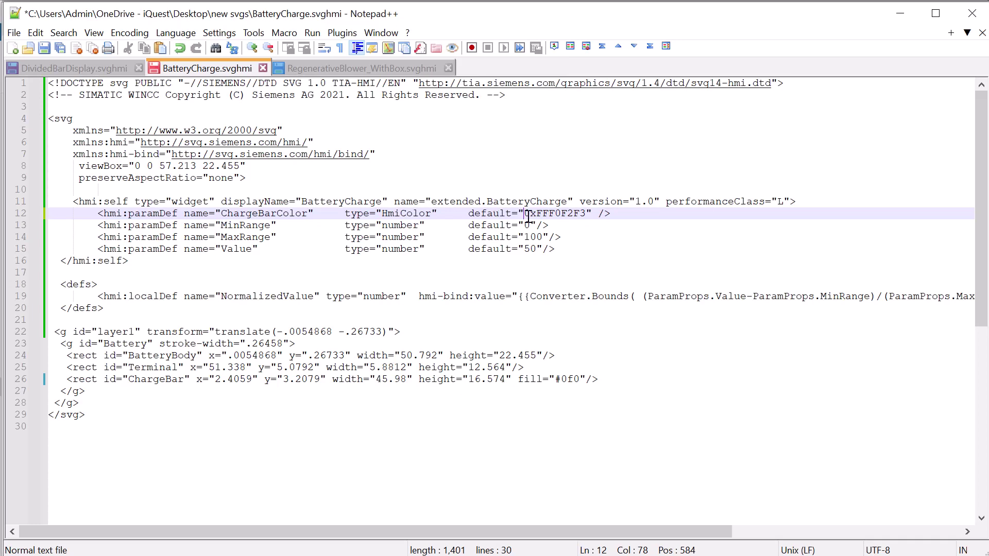
Step: Set the default value of the ChargeBarColor parameter to 0xFF00FF00
drag(536, 214, 549, 212)
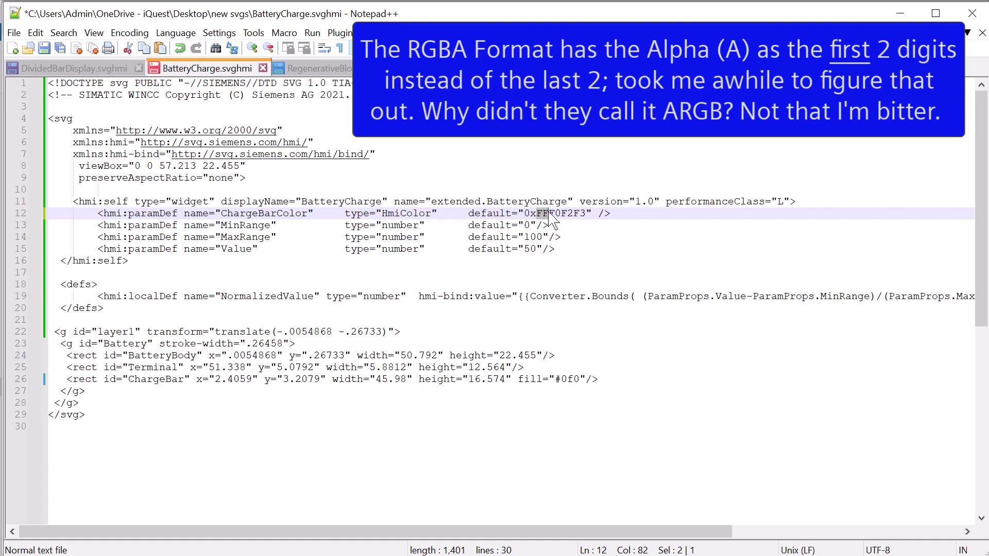
double_click(549, 213)
drag(549, 213, 585, 215)
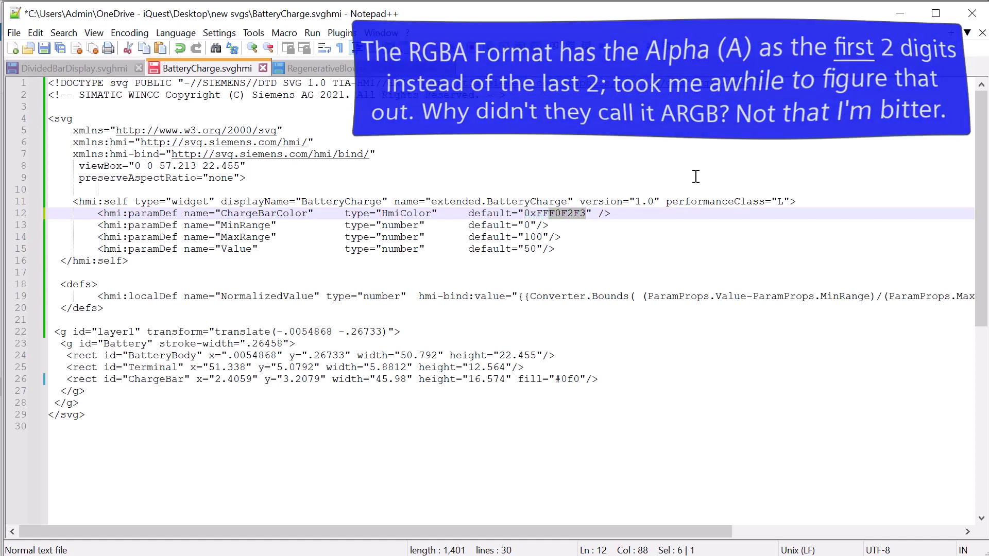
text(00FF))
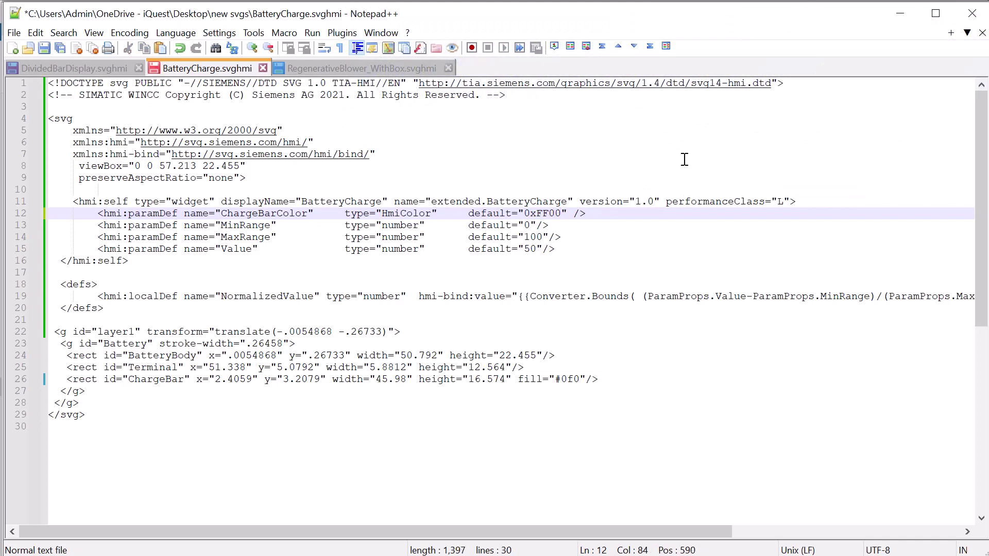
text(00)
Step: Copy the hmi-bind:fill attribute with its Converter.RGBA expression from the first Hintergrund polygon in DividedBarDisplay.svghmi
click(260, 272)
double_click(260, 213)
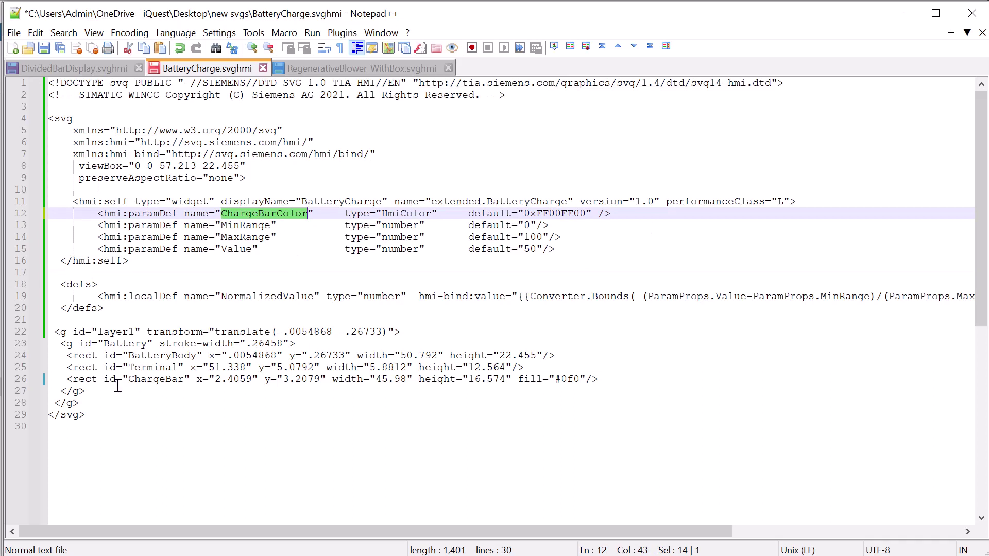
double_click(149, 380)
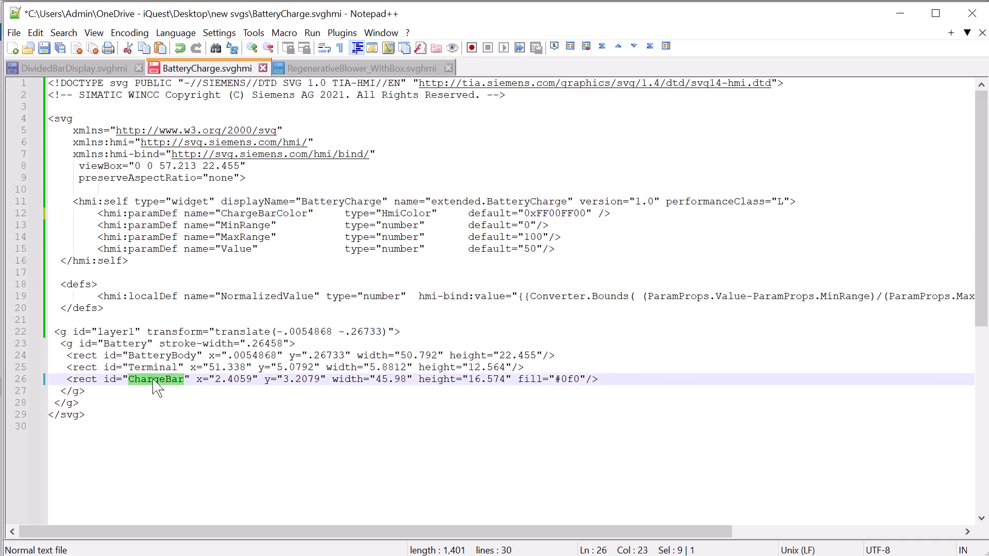
double_click(533, 380)
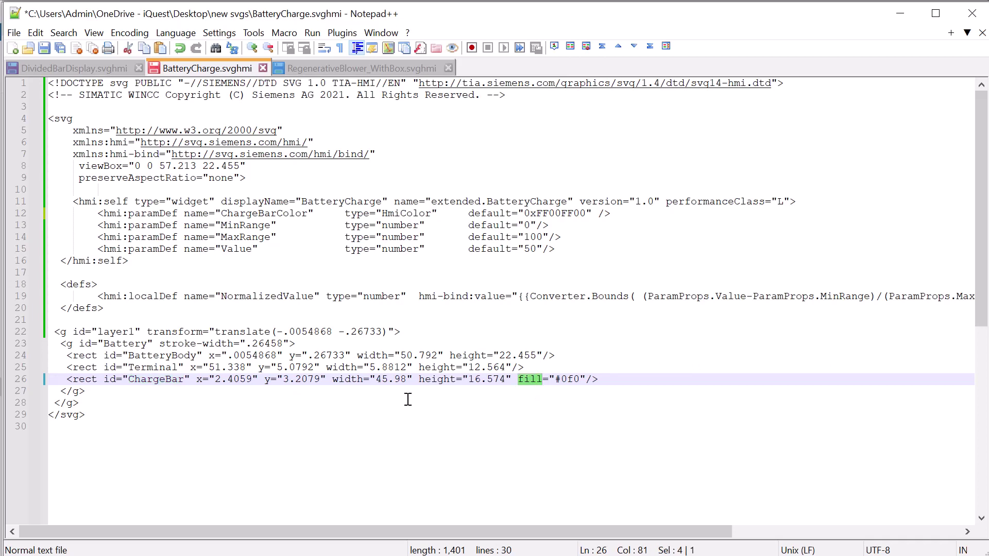
click(86, 72)
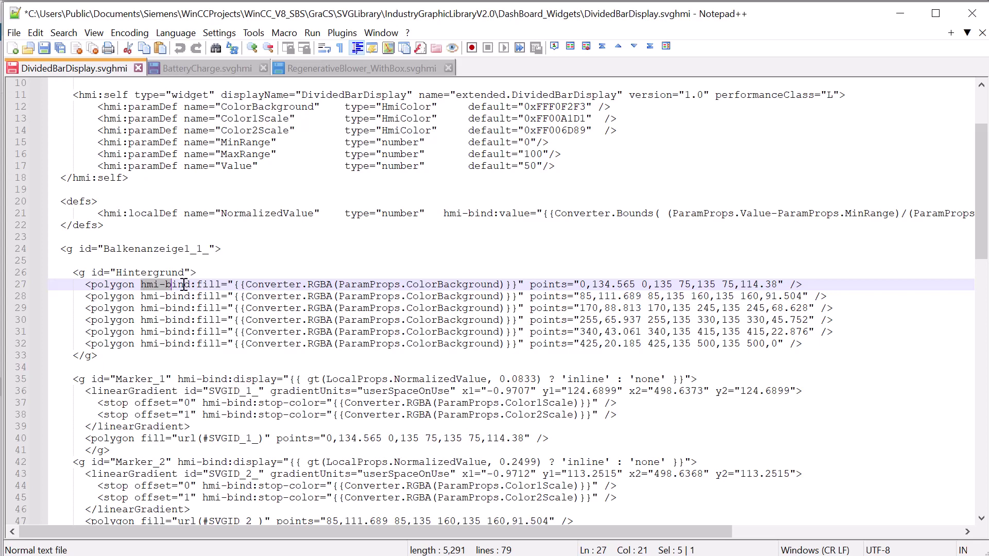
drag(191, 288, 144, 290)
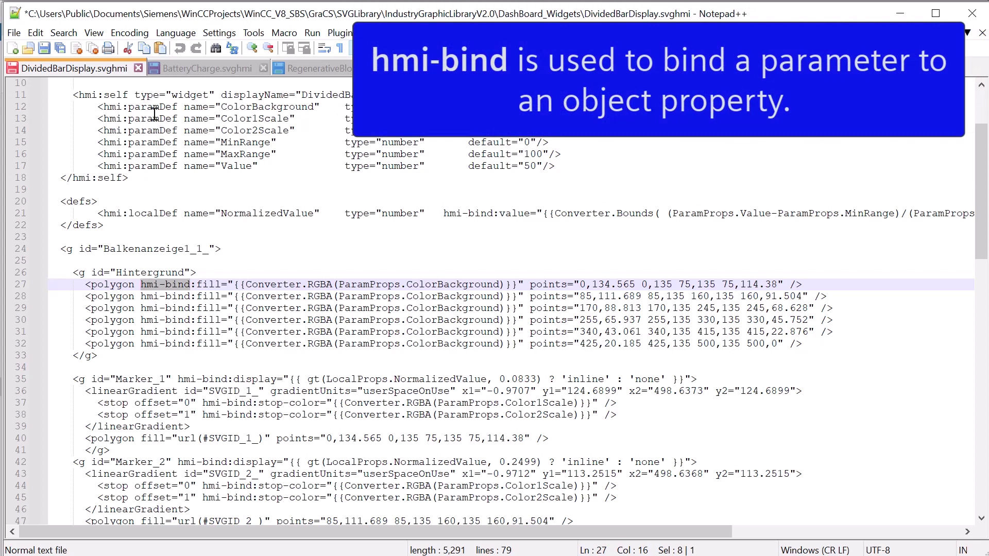
double_click(209, 284)
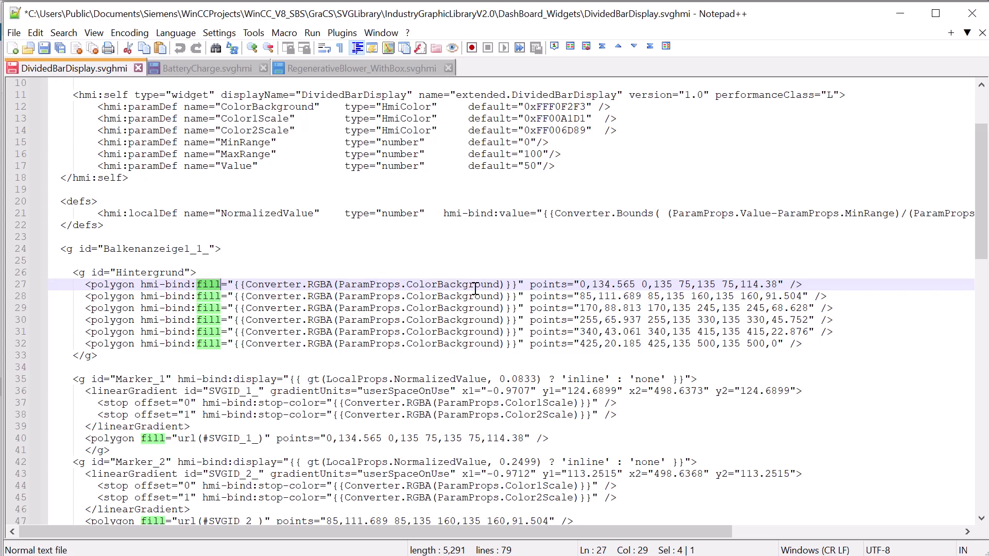
drag(528, 285, 144, 288)
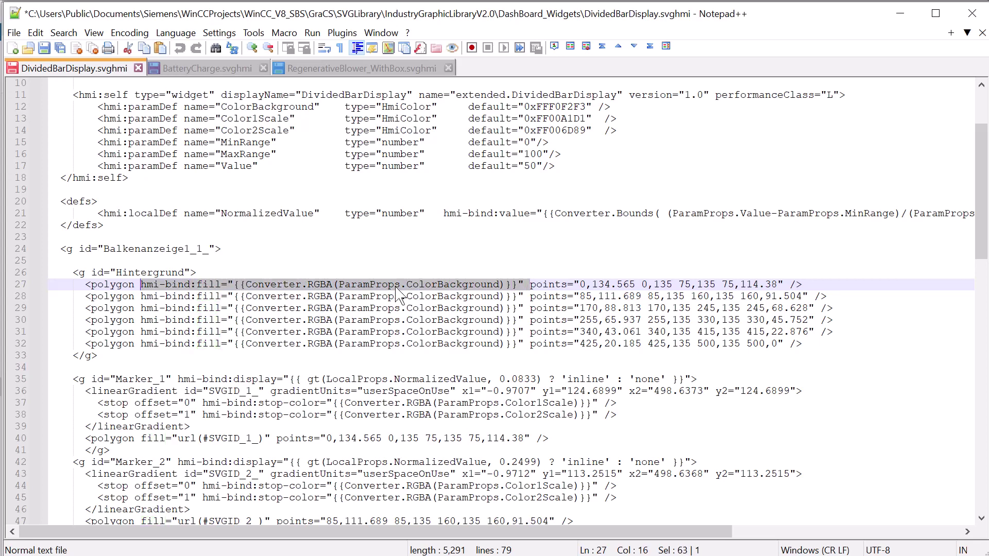
right_click(409, 283)
click(441, 308)
Step: In BatteryCharge.svghmi, replace the ChargeBar rectangle's fixed fill="#0f0" with the copied hmi-bind:fill attribute
click(222, 68)
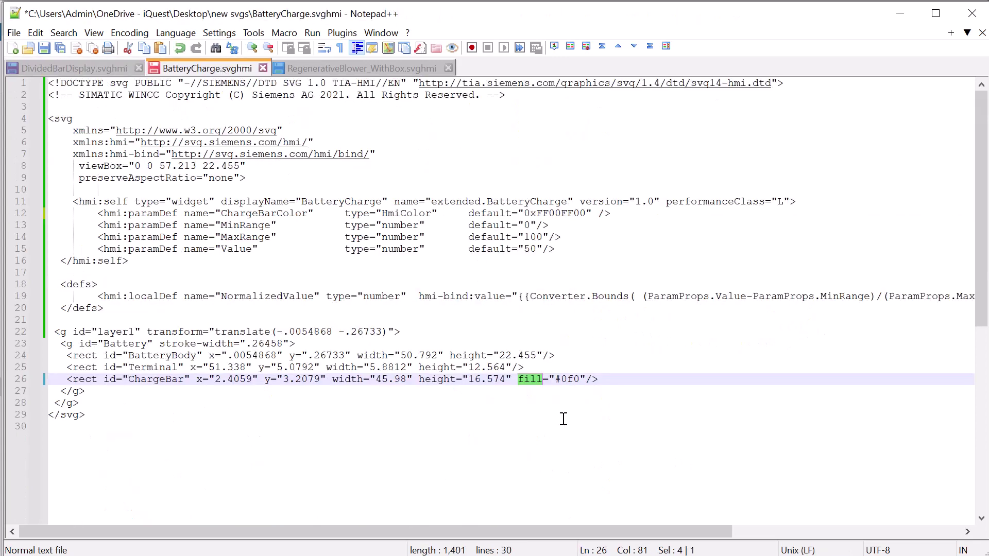
drag(518, 379, 584, 379)
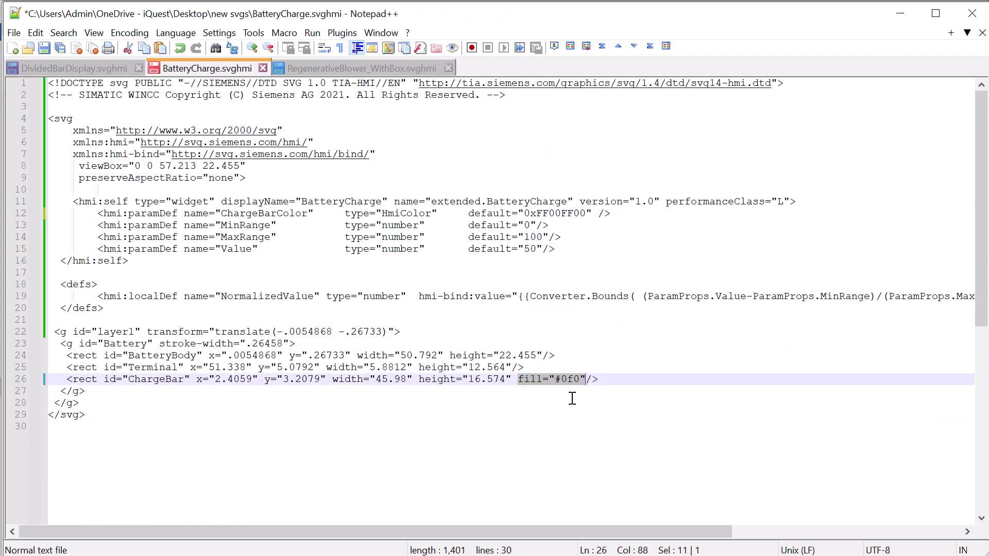
key(ctrl+v)
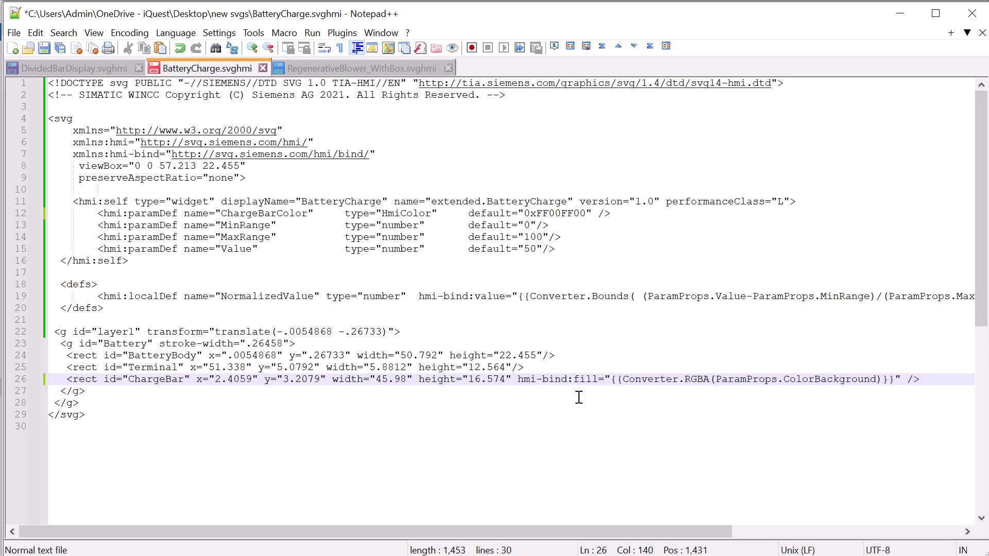
Step: Replace ColorBackground with ChargeBarColor in the ChargeBar rectangle's fill binding, reusing the name from the parameter definition
double_click(264, 213)
right_click(263, 213)
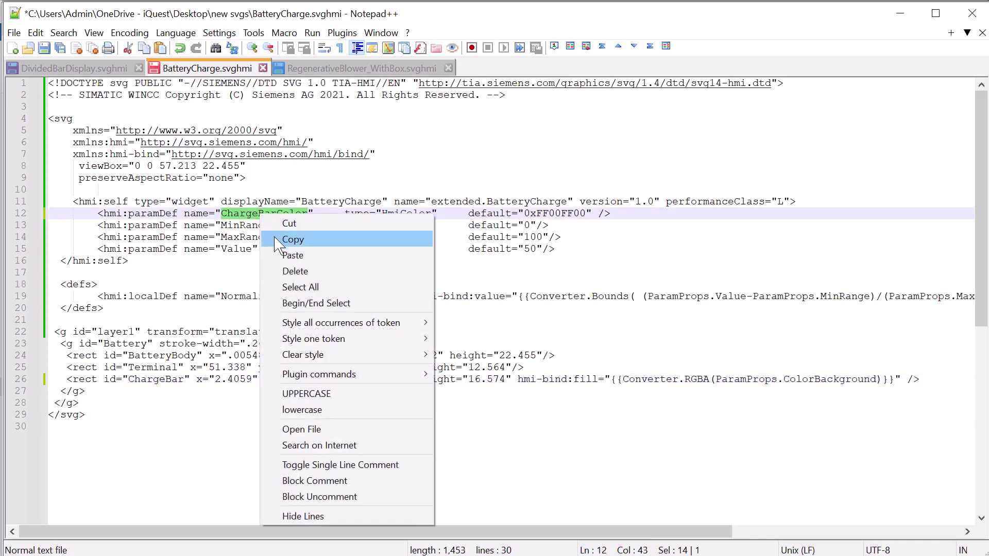
click(281, 238)
double_click(824, 381)
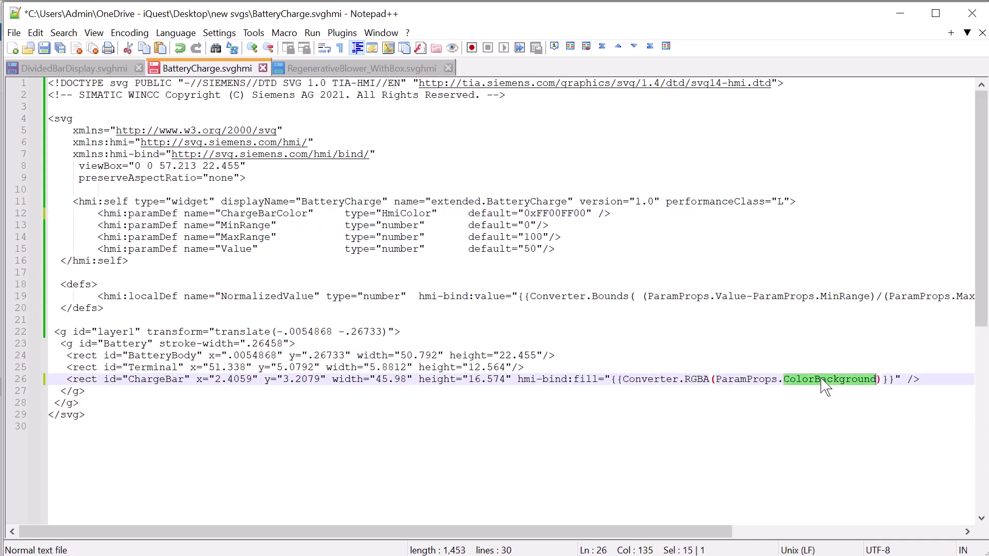
key(ctrl+v)
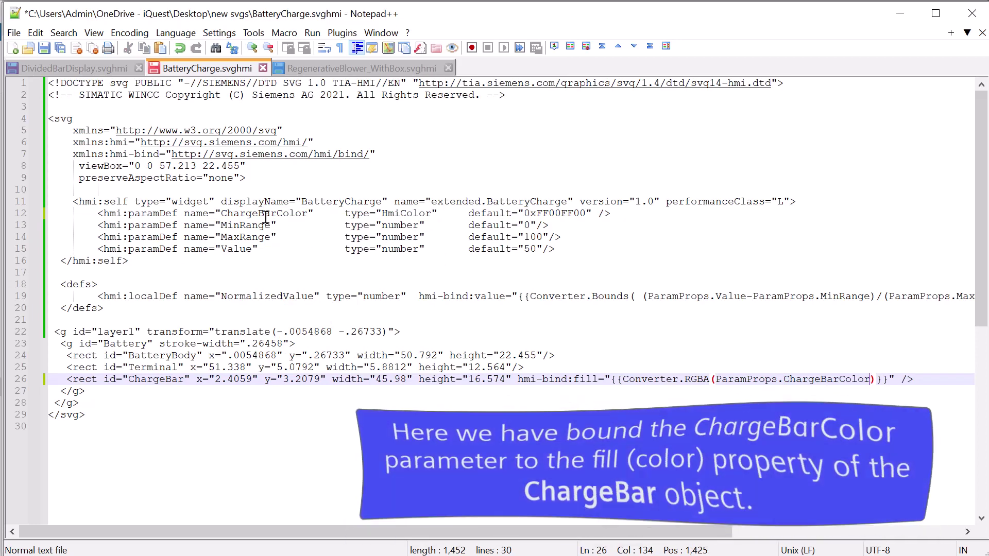
double_click(297, 214)
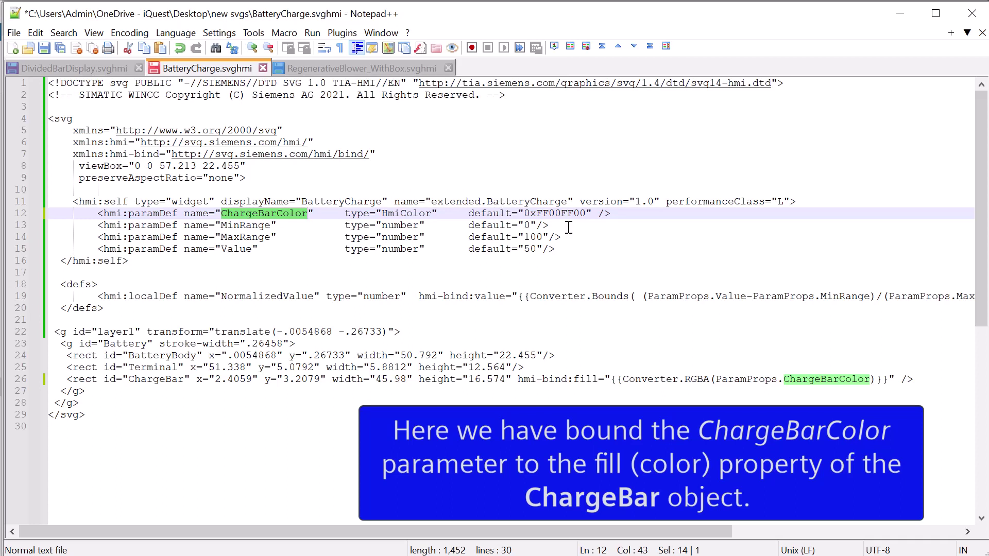
Step: Review the ChargeBar rectangle's hmi-bind:fill attribute and save BatteryCharge.svghmi
double_click(557, 379)
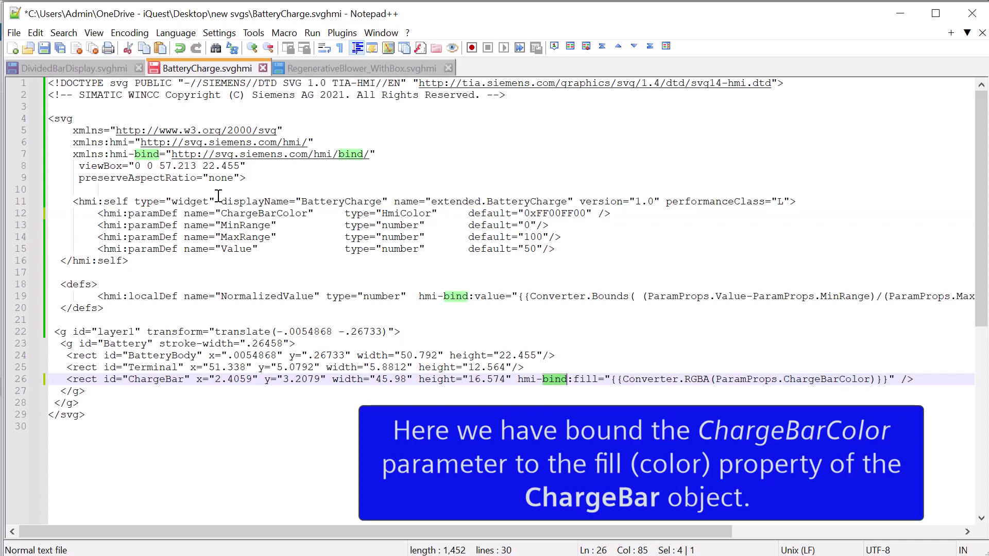
double_click(587, 379)
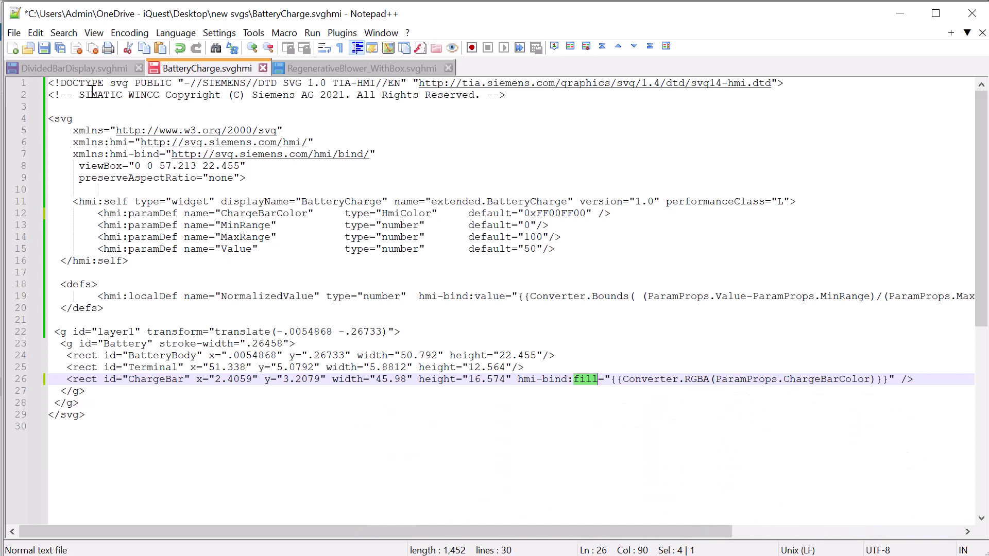
click(44, 47)
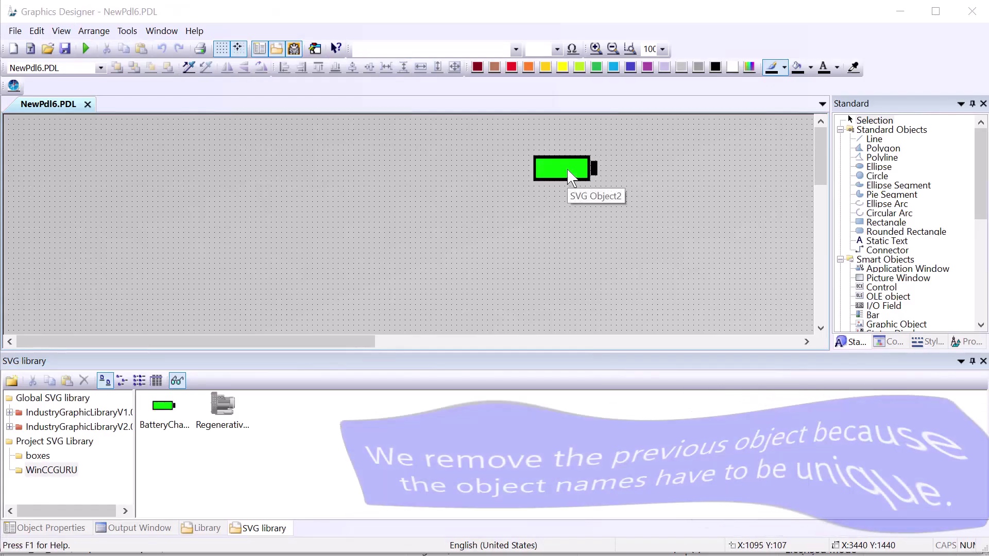
Step: In Graphics Designer, delete the battery object from NewPdl6.PDL and remove BatteryCharge from the WinCCGURU SVG library folder
click(567, 170)
key(Delete)
right_click(161, 407)
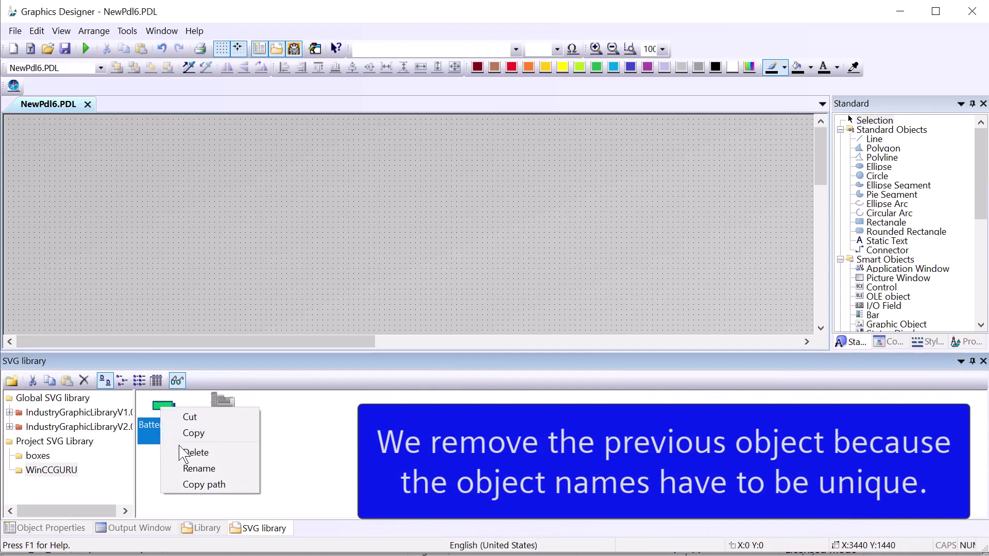
click(185, 453)
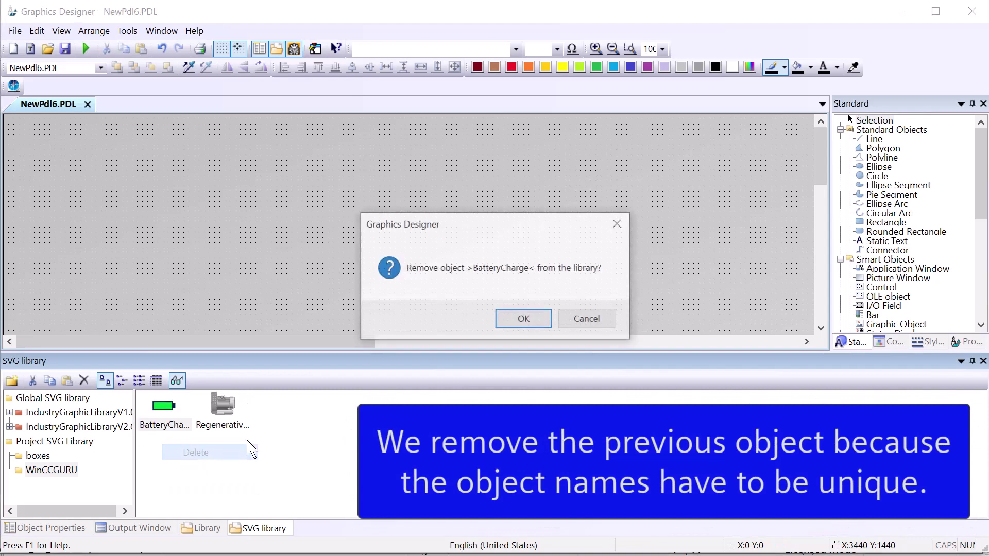
click(524, 318)
Step: Import BatteryCharge.svghmi from the new svgs folder into the WinCCGURU library folder and place it in the picture
right_click(310, 448)
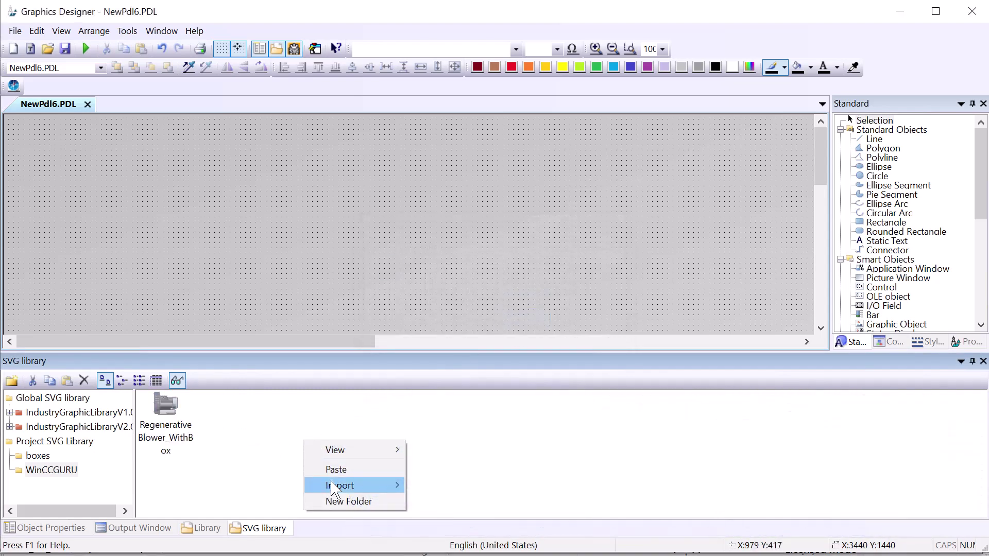
mouse_move(346, 485)
click(441, 490)
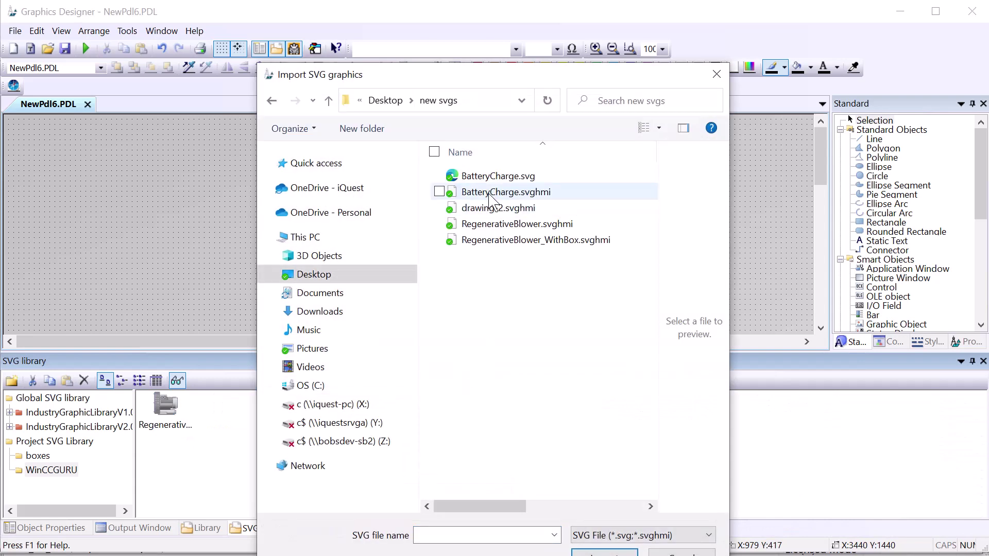
click(491, 192)
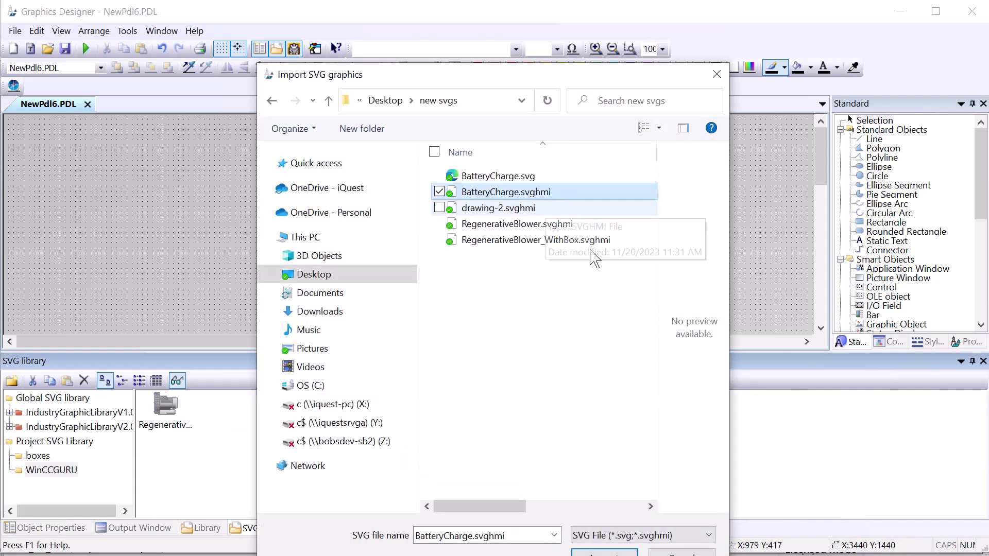
click(603, 551)
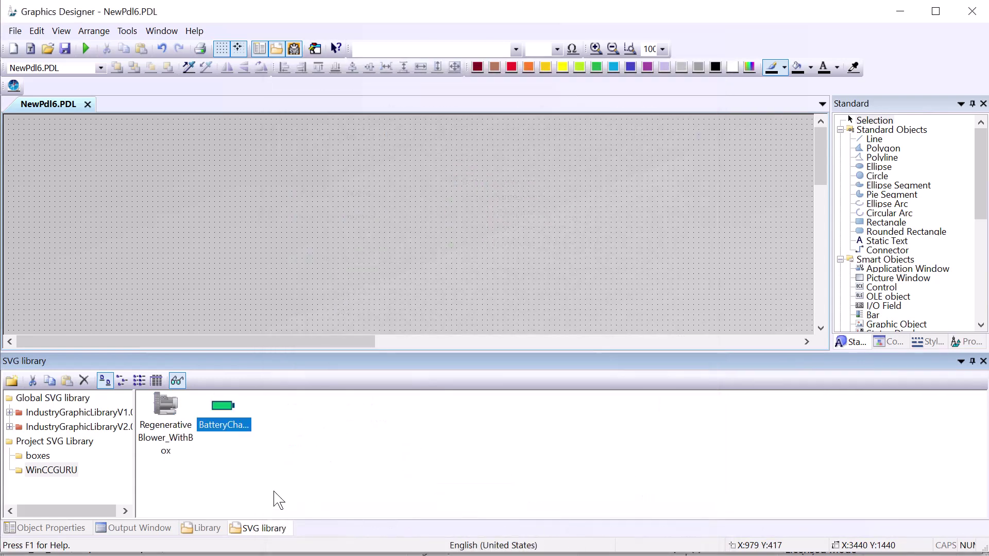
drag(215, 418, 147, 180)
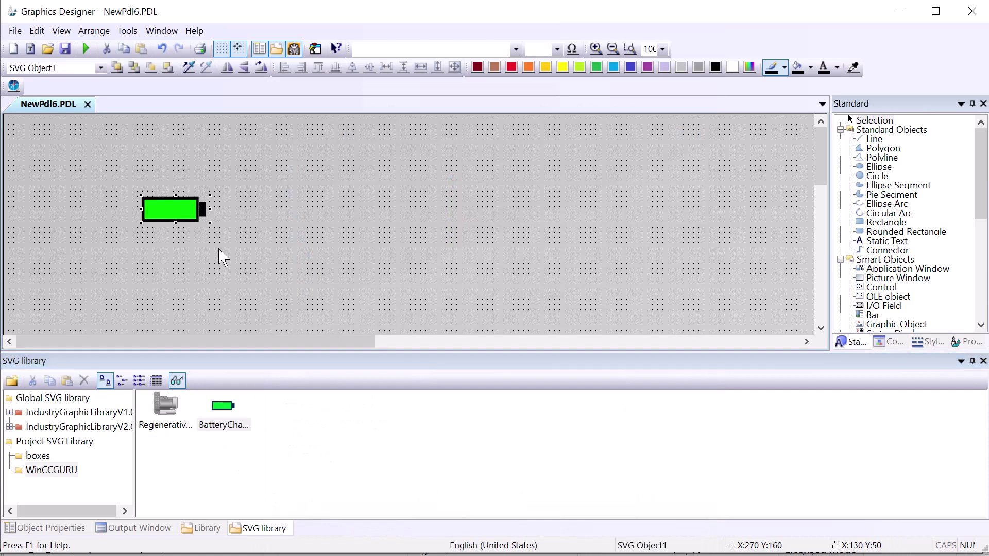
Step: Set the battery object's ChargeBarColor symbol property to the orange color E69100
click(41, 526)
scroll(56, 495, down, 1)
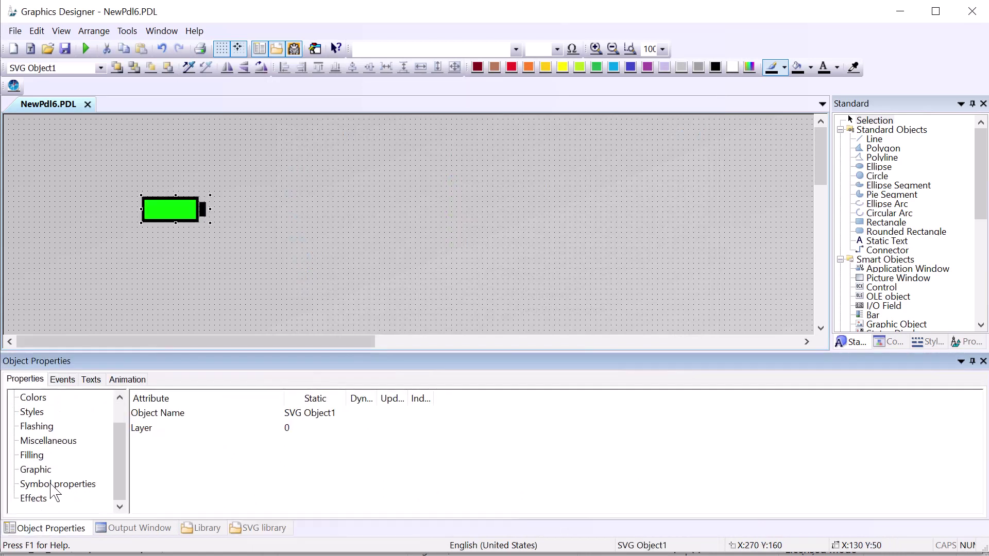
click(57, 484)
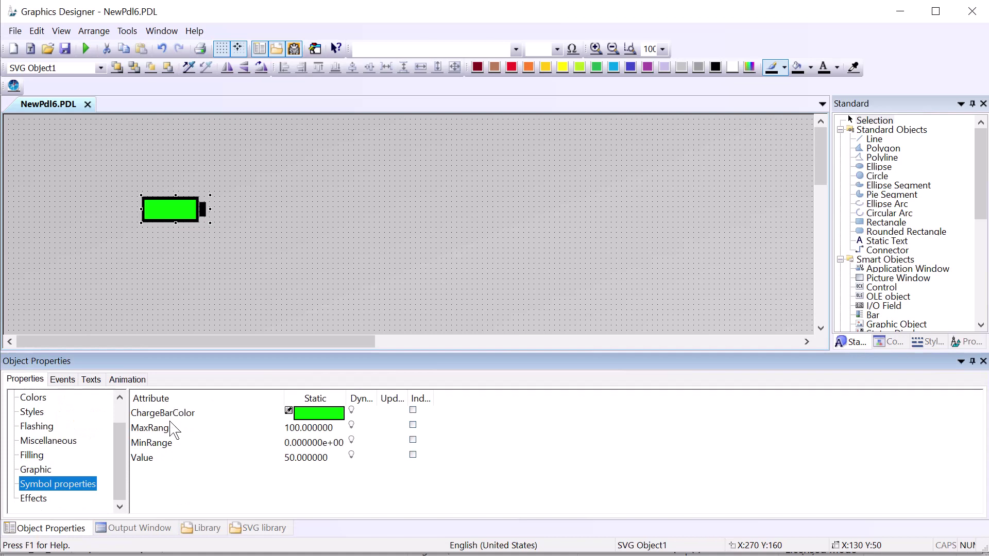
double_click(170, 414)
drag(311, 333, 493, 171)
click(488, 230)
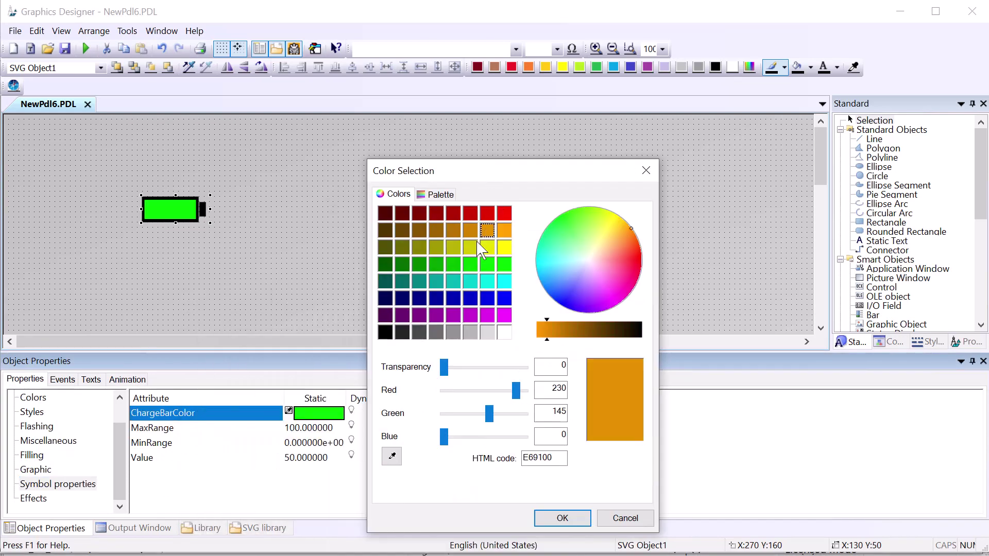
click(563, 515)
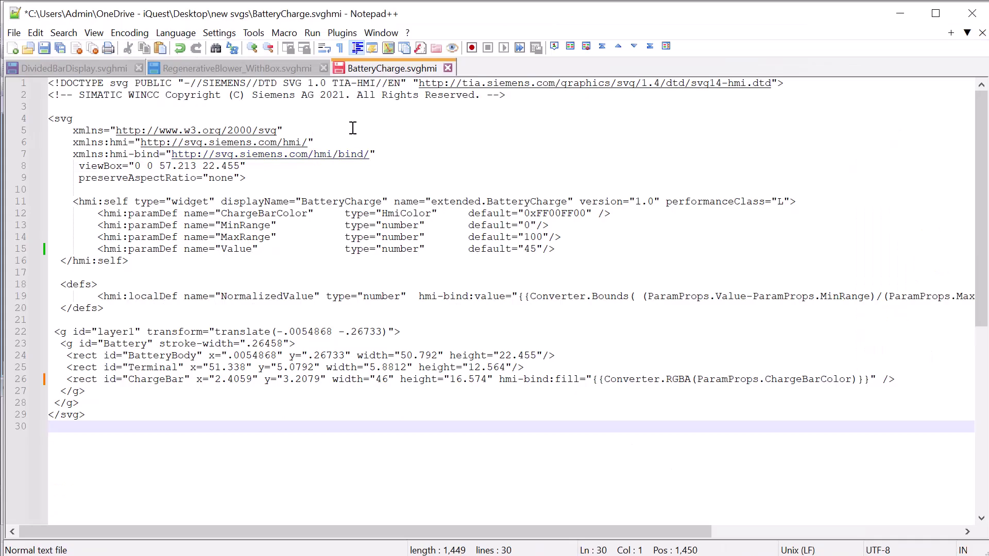
Step: In BatteryCharge.svghmi, examine the ChargeBar width, the NormalizedValue local definition with its bounds expression, and the range parameters it uses
double_click(176, 384)
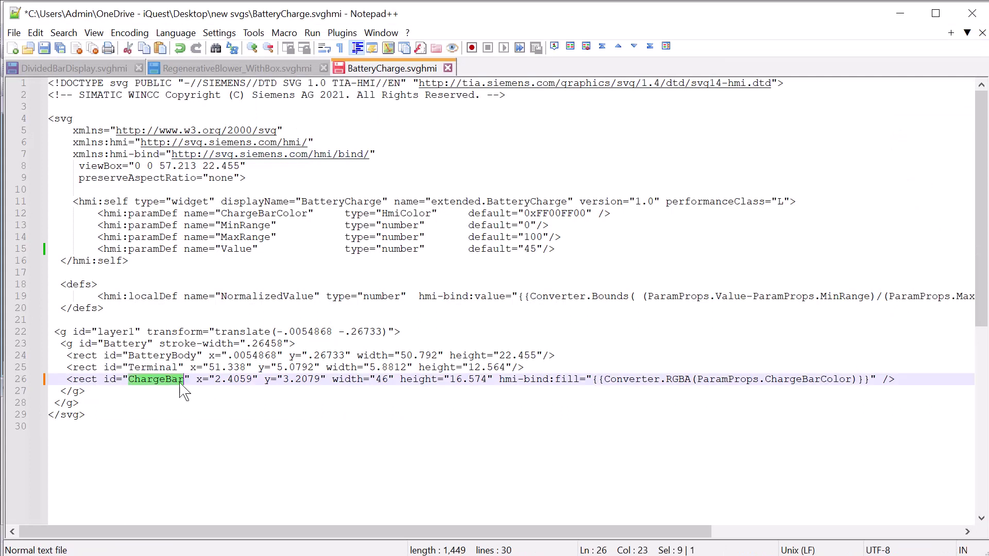
double_click(348, 382)
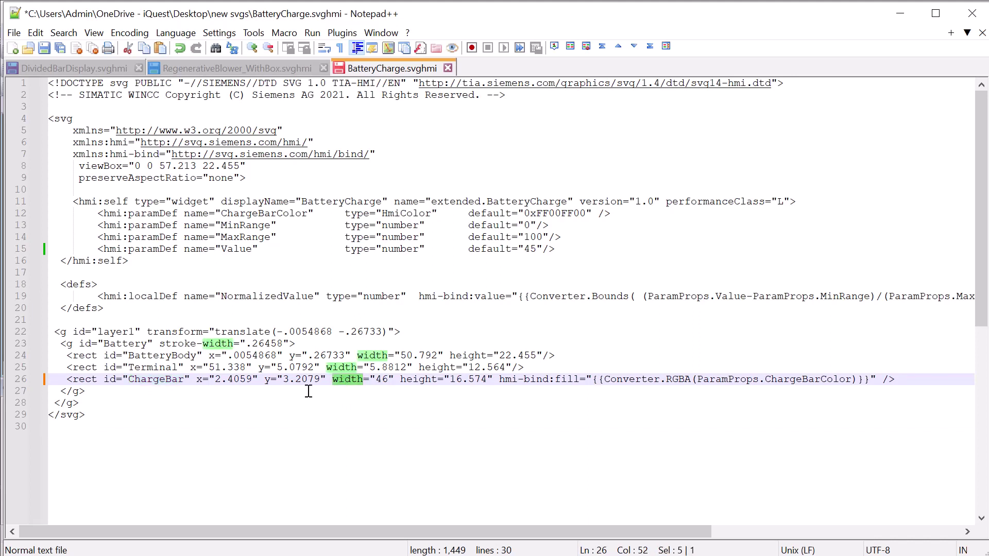
double_click(260, 298)
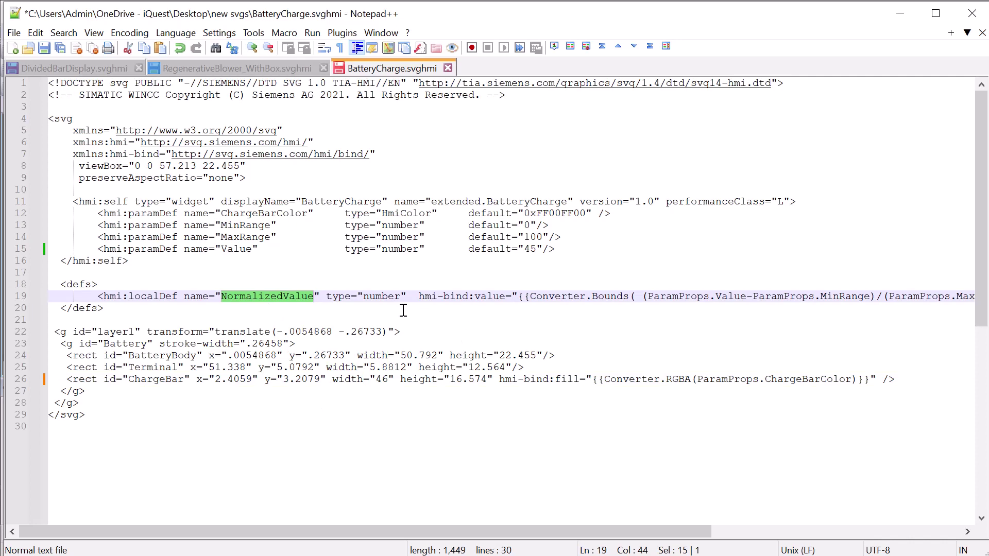
scroll(437, 508, right, 5)
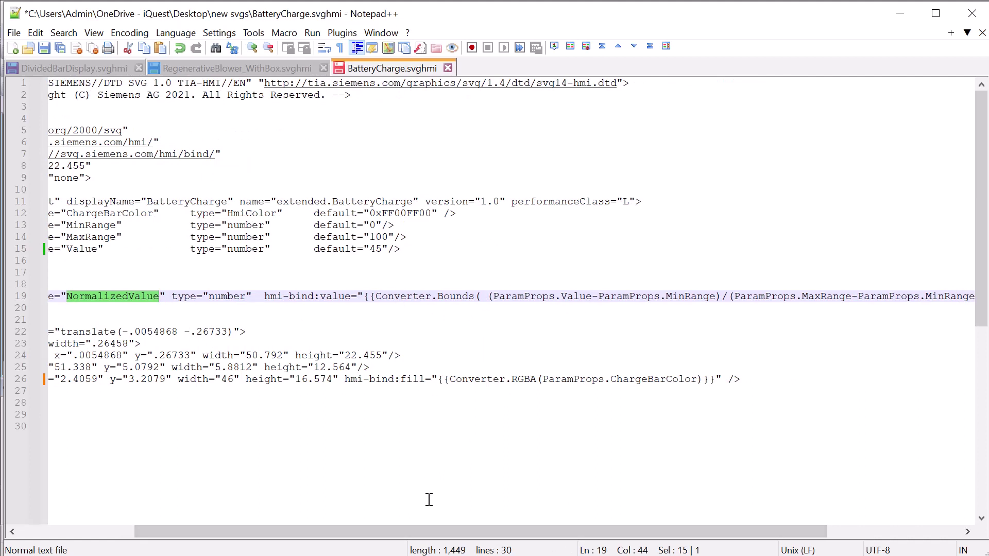
scroll(453, 541, right, 5)
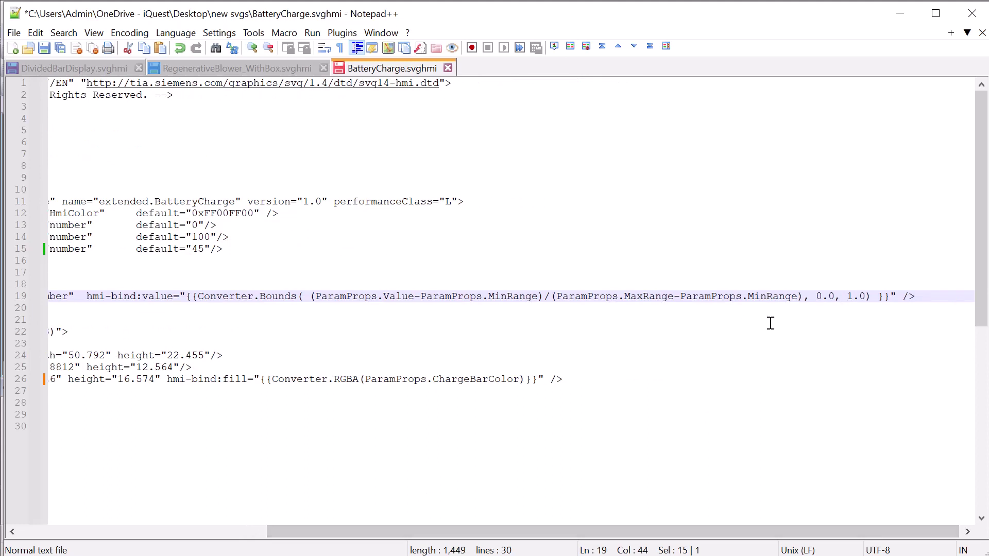
drag(629, 534, 457, 543)
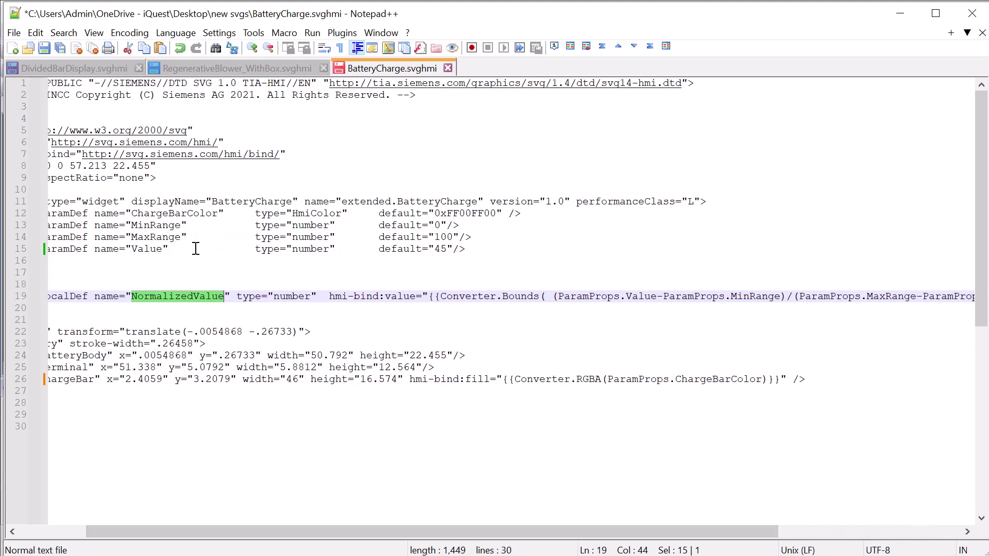
double_click(159, 237)
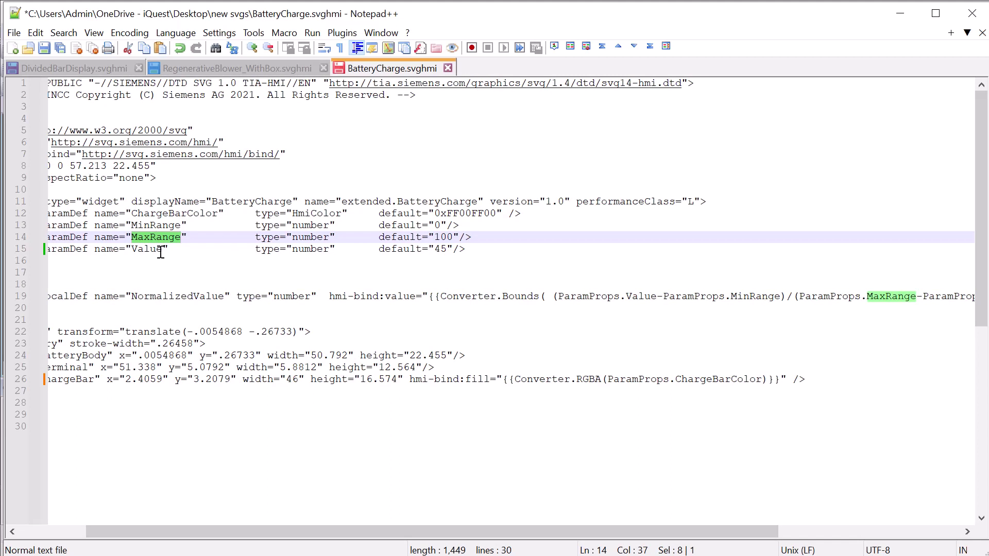
scroll(264, 416, left, 3)
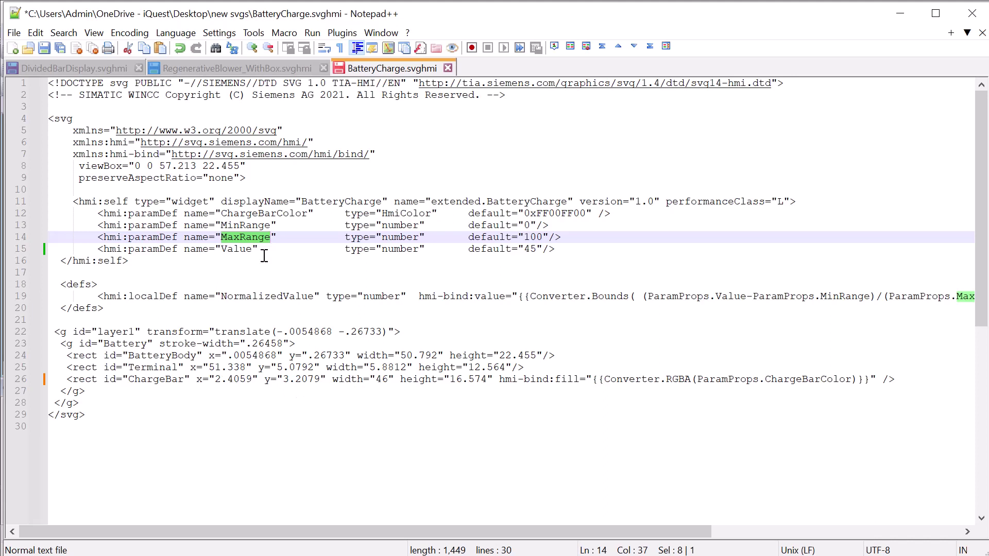
Step: Prefix the ChargeBar rectangle's width attribute with hmi-bind: so that it reads hmi-bind:width
double_click(356, 378)
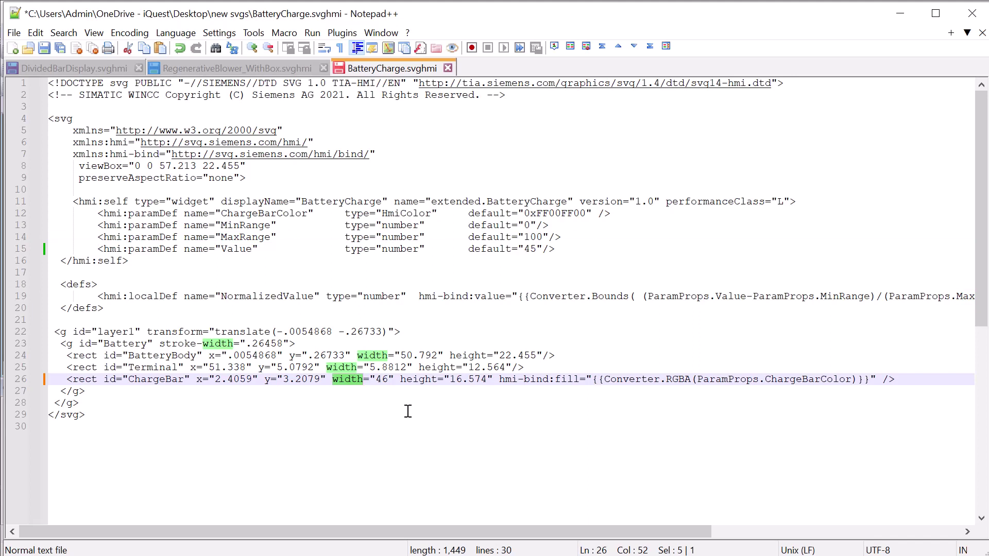
double_click(289, 299)
click(333, 379)
text(hmi-bind)
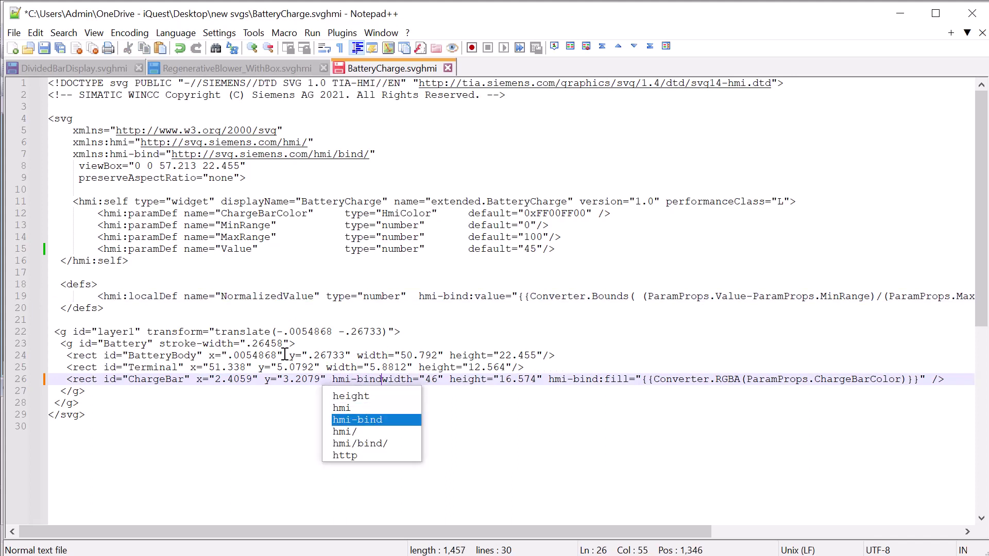
text(:)
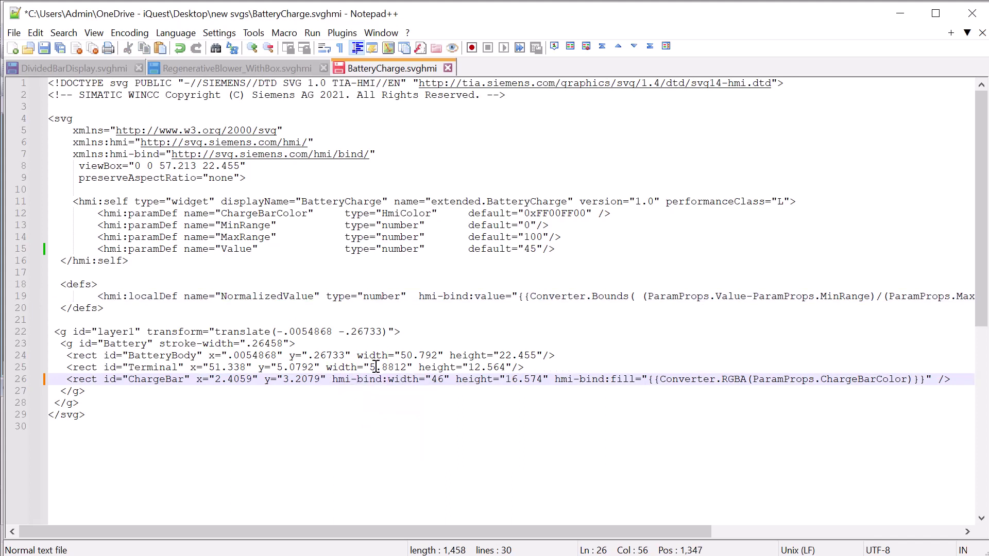
Step: Check in DividedBarDisplay.svghmi how the Marker_1 group's display binding references the local definition NormalizedValue
double_click(168, 296)
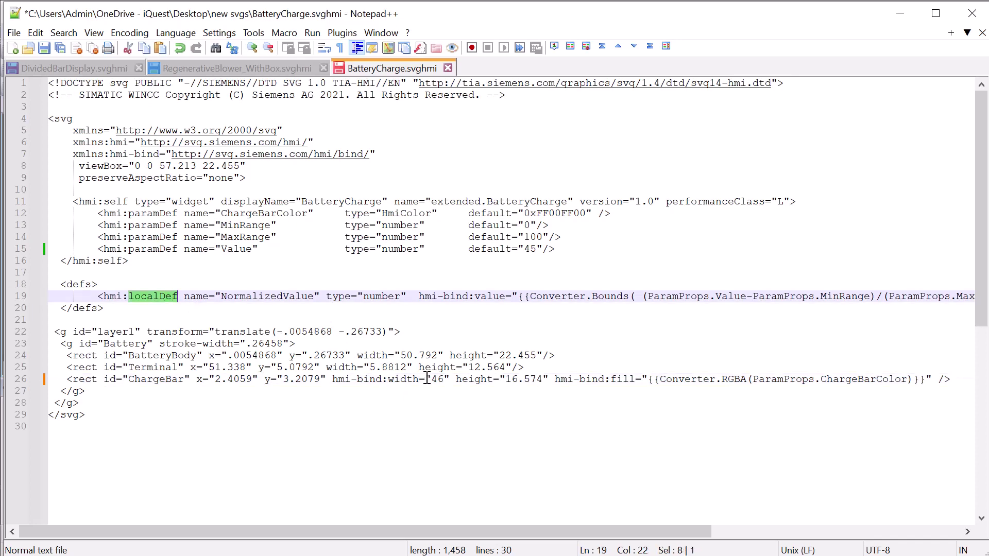
click(72, 68)
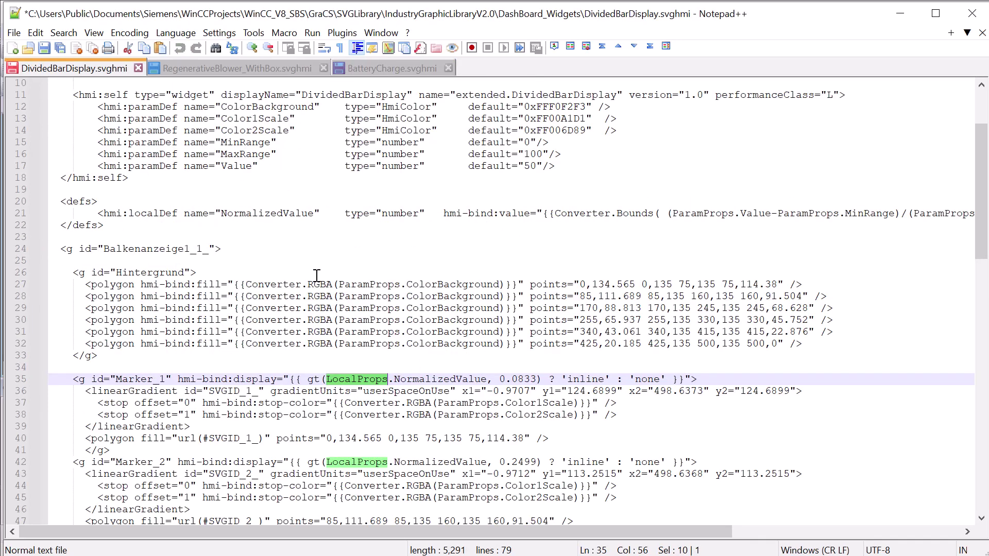
scroll(317, 275, down, 1)
double_click(424, 345)
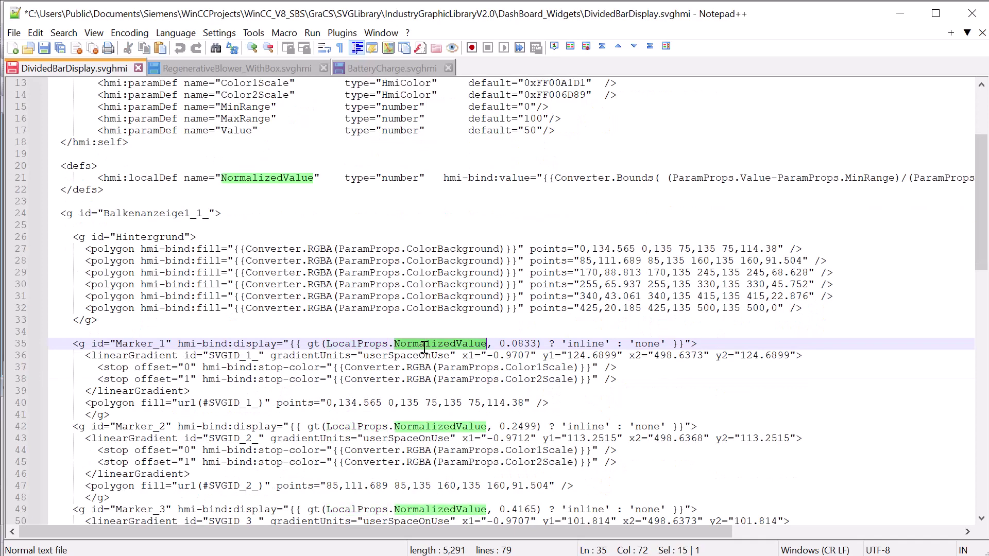
double_click(384, 345)
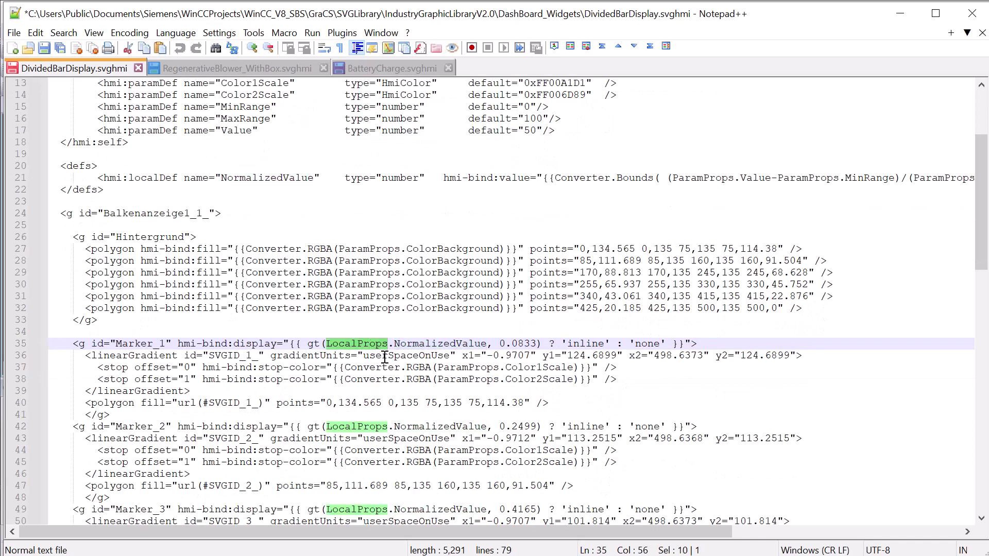
double_click(415, 344)
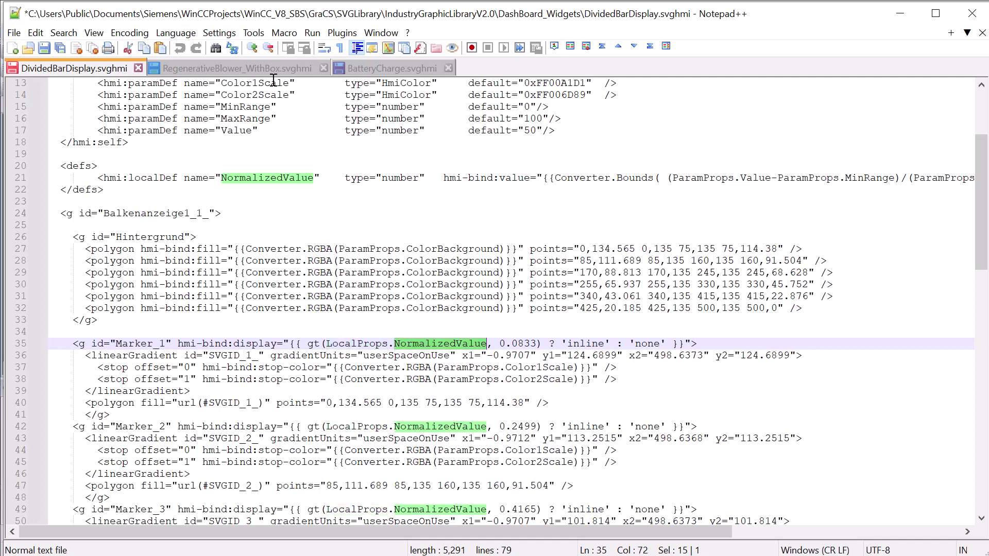
Step: In BatteryCharge.svghmi, set the ChargeBar's hmi-bind:width value to LocalProps.NormalizedValue*46 and save the file
click(364, 71)
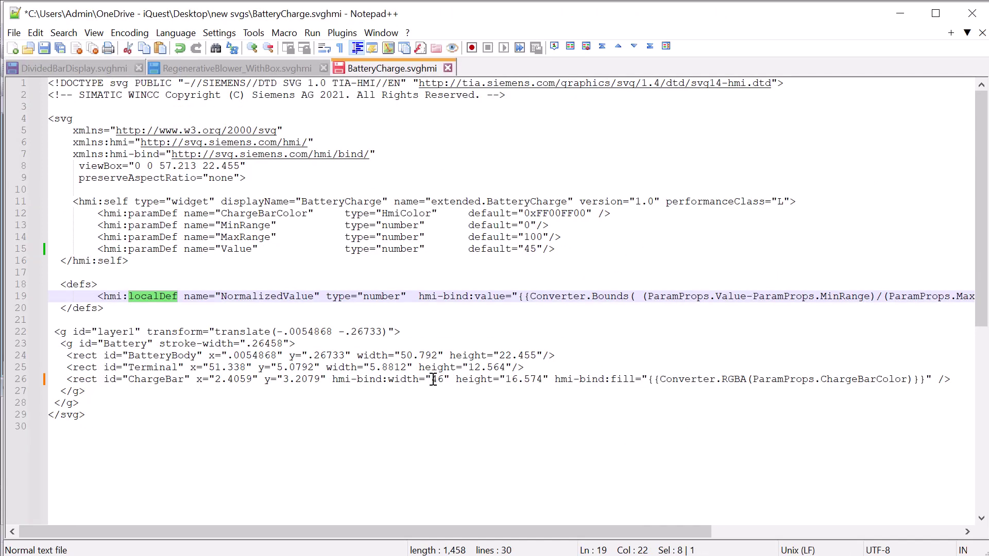
drag(432, 380, 443, 380)
text(LocalProps.)
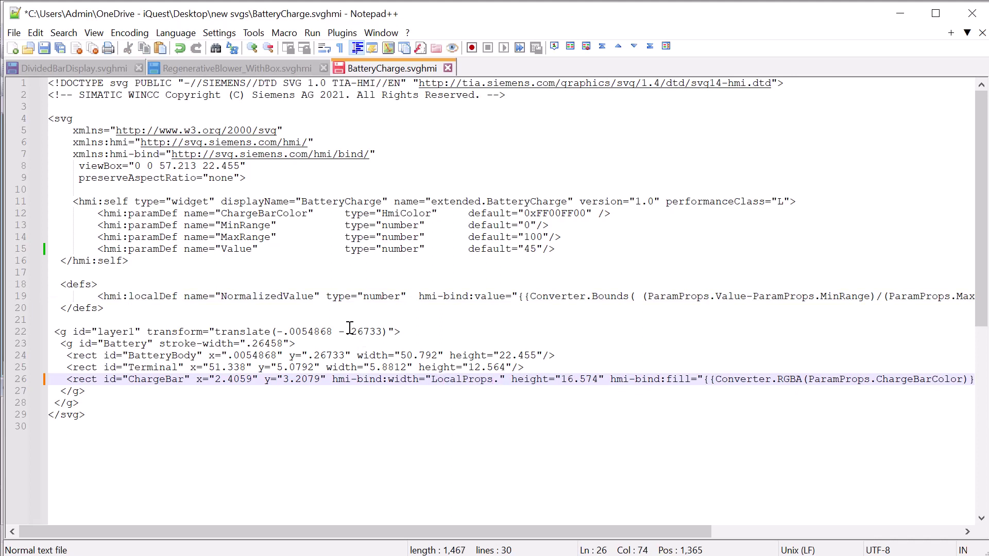
double_click(294, 298)
key(ctrl+c)
click(505, 380)
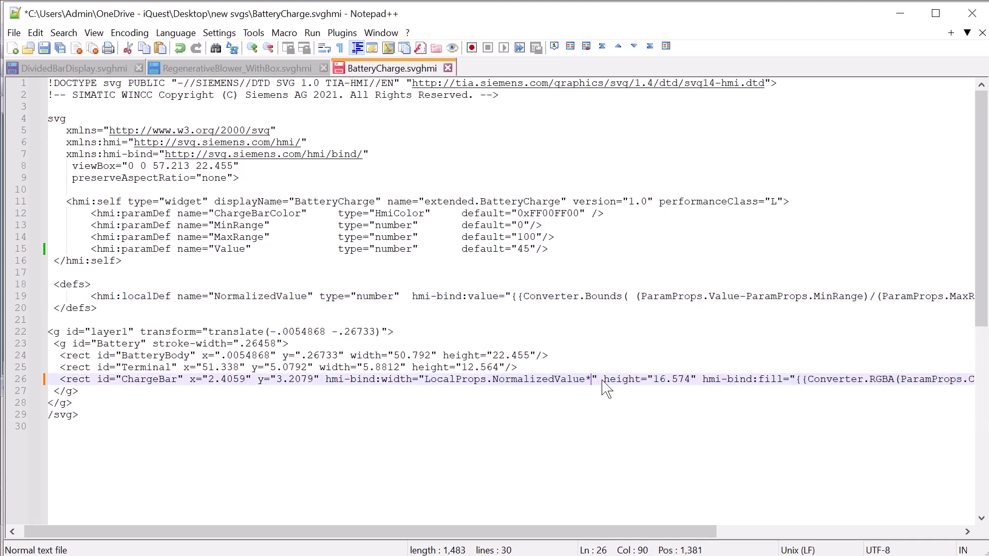
key(ctrl+v)
text(*46)
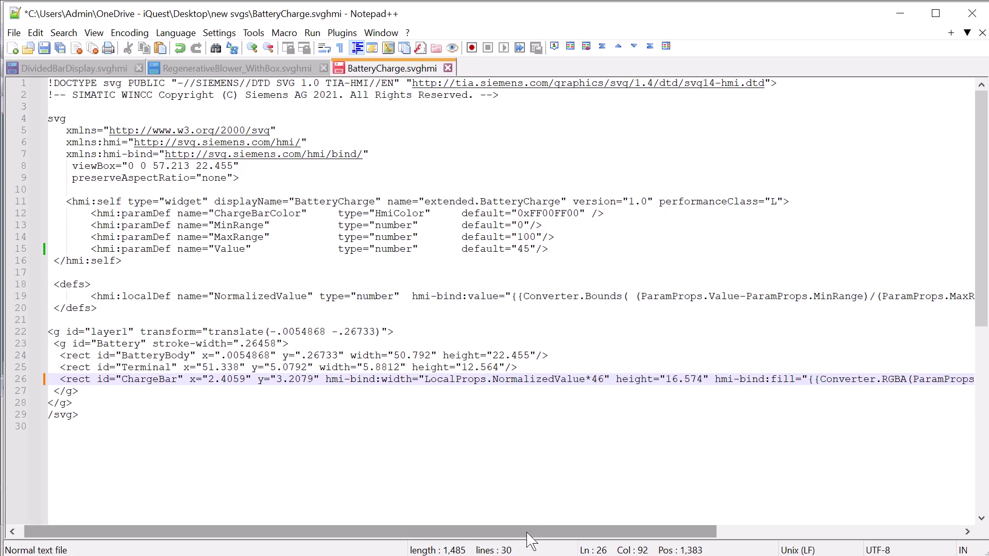
mouse_move(546, 531)
mouse_down()
mouse_move(784, 532)
mouse_move(541, 532)
mouse_up()
click(44, 49)
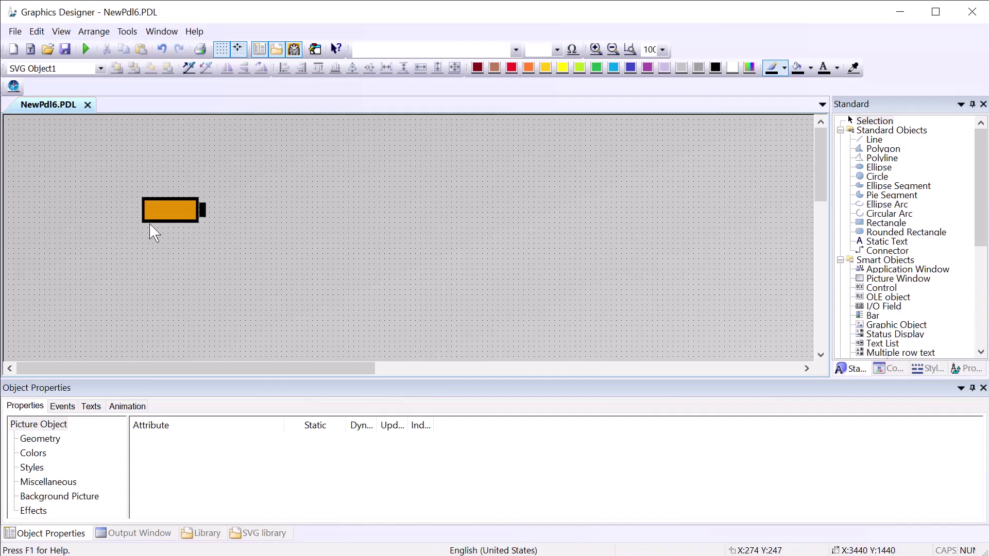
Step: Delete the battery object from NewPdl6.PDL and remove BatteryCharge from the WinCCGURU folder of the project SVG library
click(159, 212)
key(Delete)
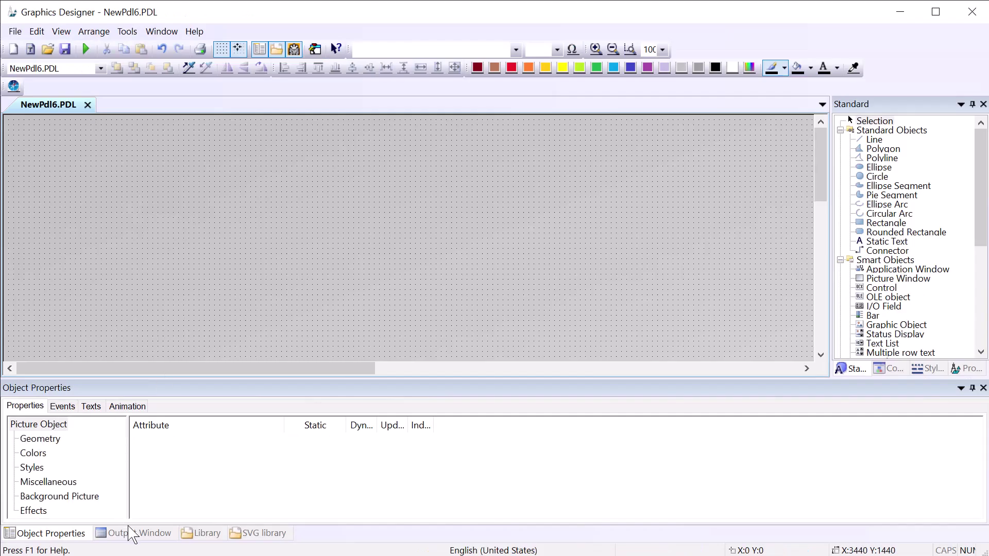
click(257, 533)
right_click(221, 453)
click(236, 488)
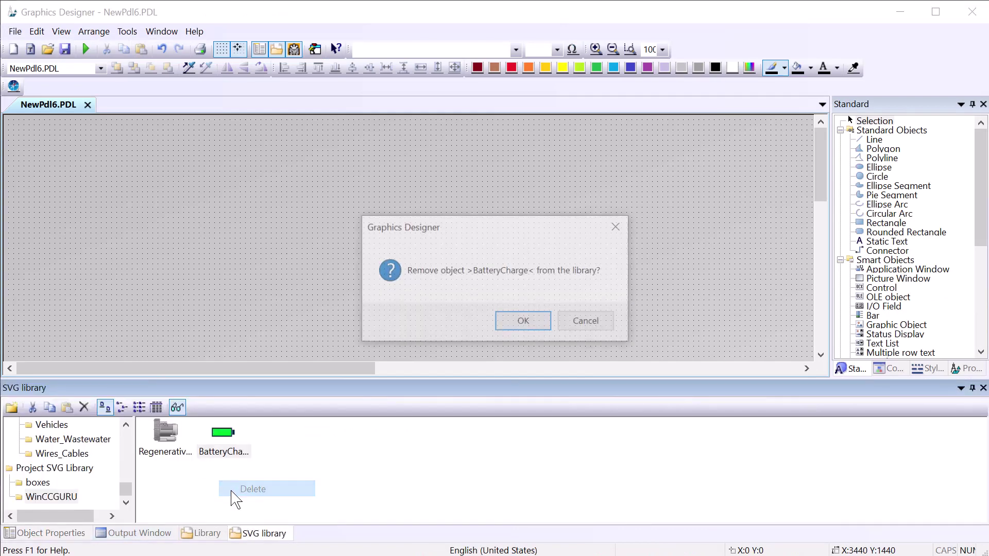
key(Return)
Step: Import BatteryCharge.svghmi into the WinCCGURU library folder and place the battery object in the NewPdl6.PDL picture
right_click(336, 444)
mouse_move(391, 489)
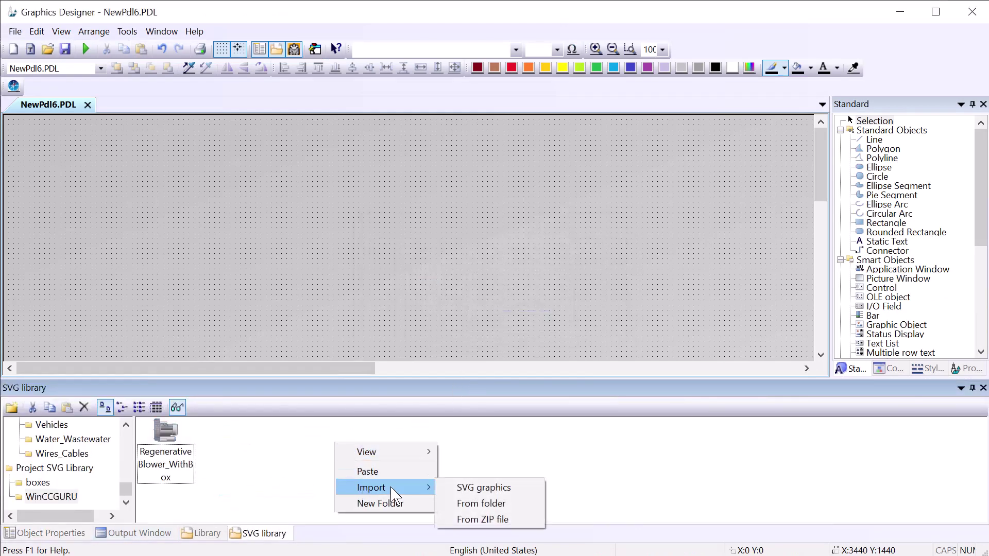
click(471, 488)
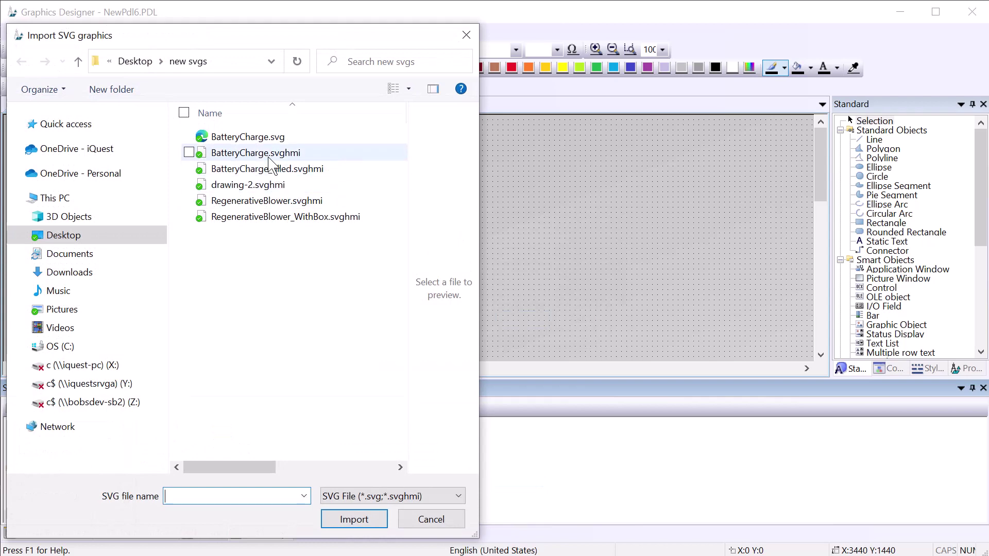
click(283, 153)
click(353, 520)
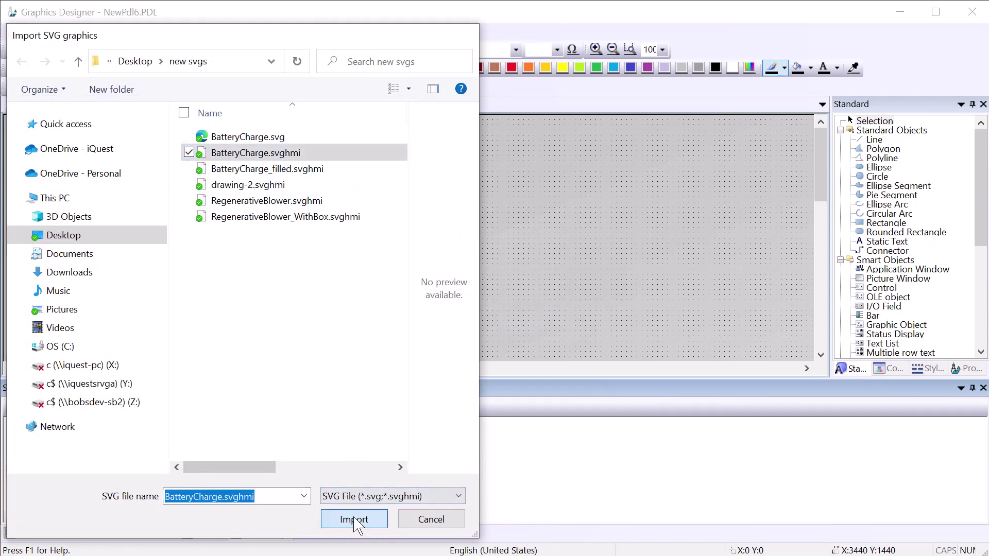
drag(223, 435, 247, 207)
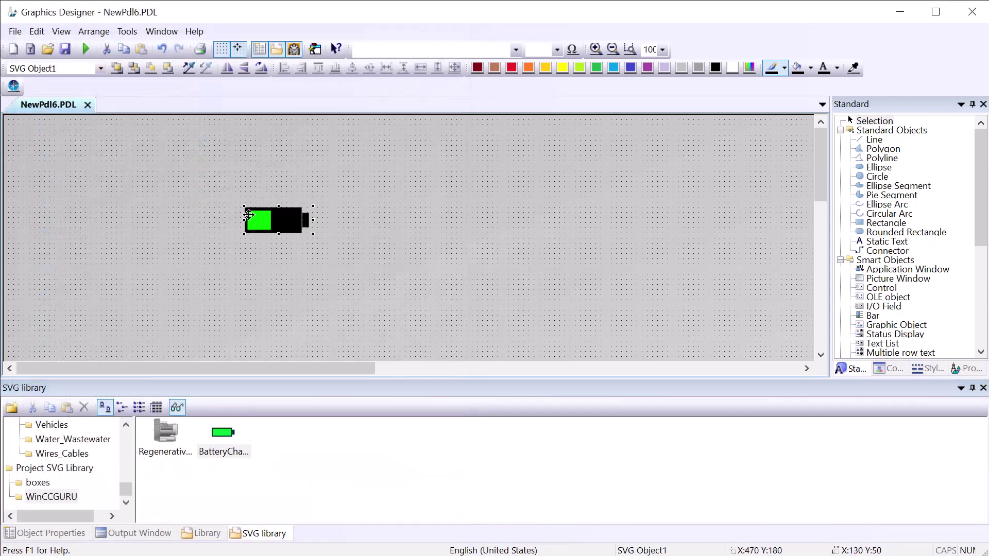
Step: Test the battery's charge bar by setting its Value symbol property in turn to 5, 100, 456, 12 and finally 66
double_click(298, 485)
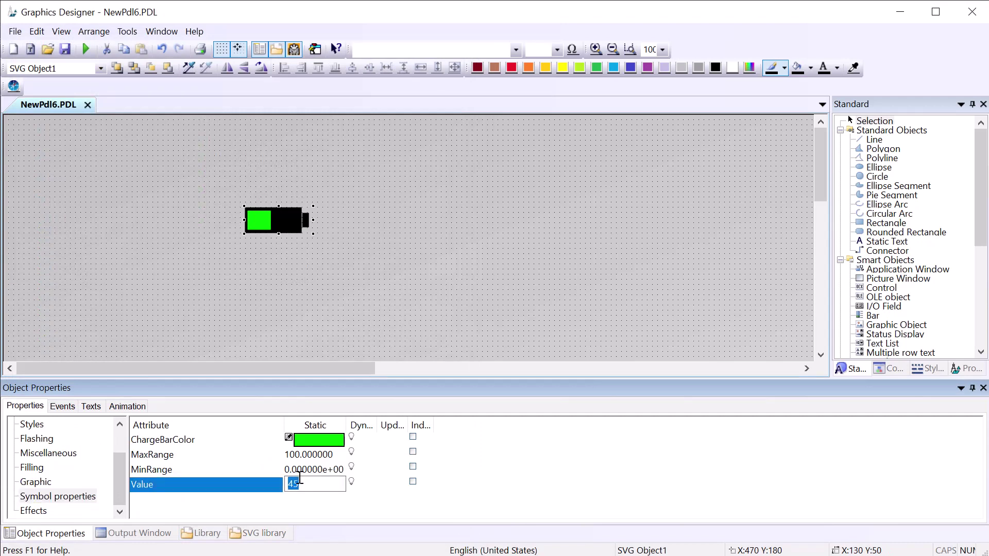
text(5)
key(Return)
double_click(302, 486)
text(100)
key(Return)
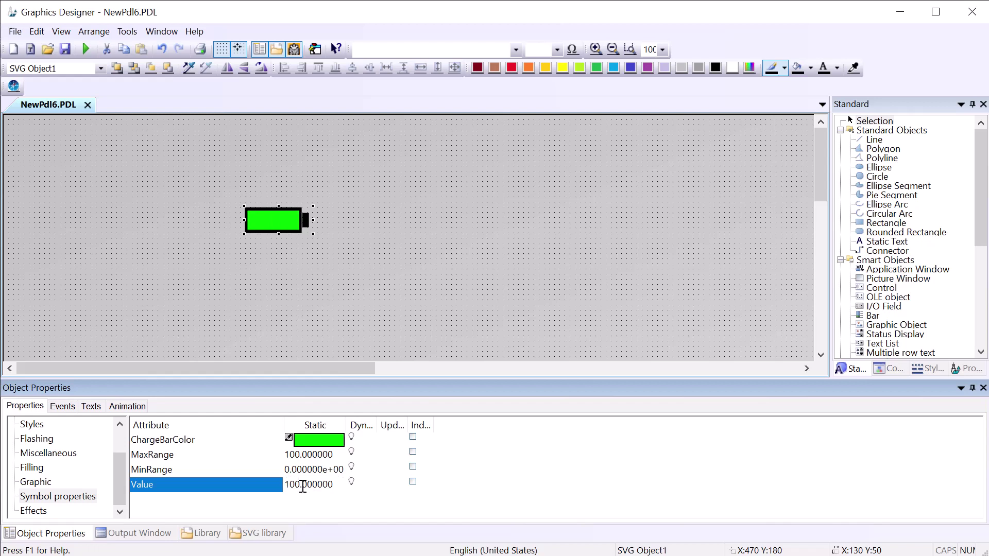
double_click(303, 485)
text(456)
key(Return)
double_click(298, 486)
text(12)
key(Return)
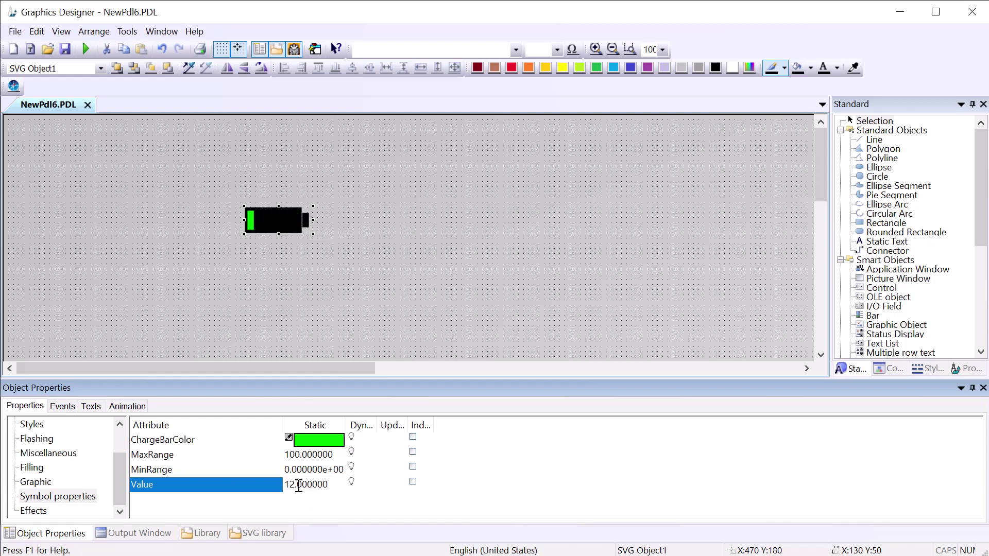
double_click(298, 486)
text(66)
key(Return)
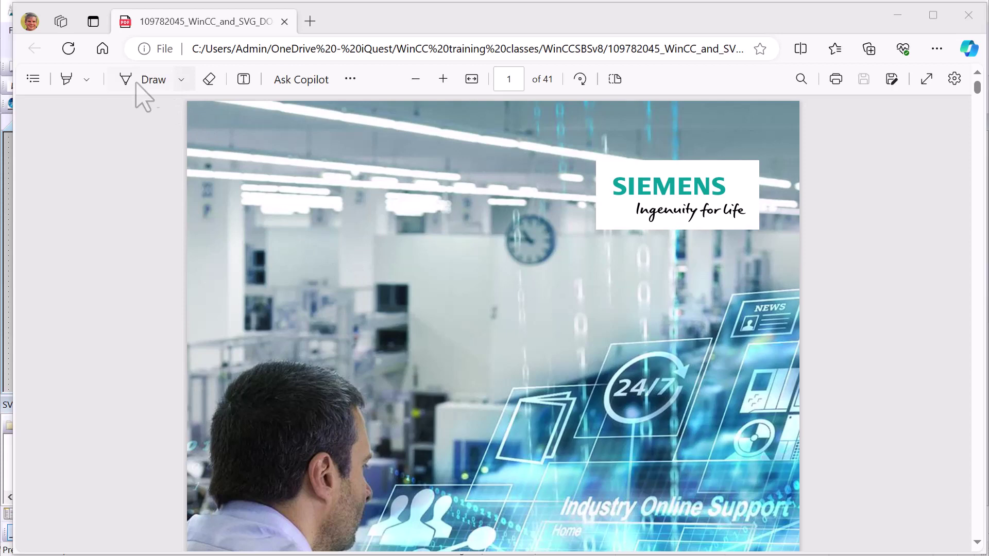
Step: In the Siemens WinCC and SVG PDF, go to section 3.10 Dynamic text and copy the example text element containing hmi:text
click(32, 80)
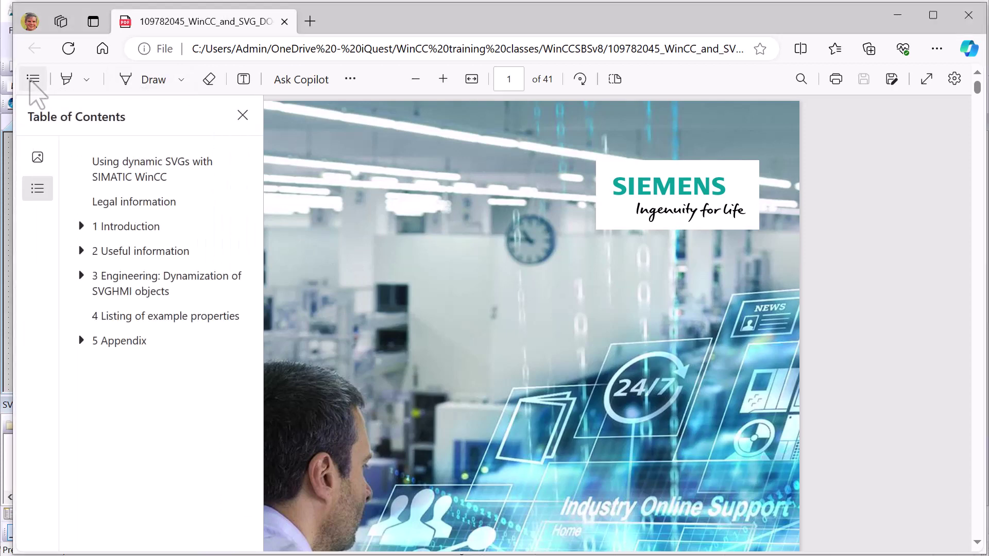
click(80, 278)
scroll(150, 335, down, 3)
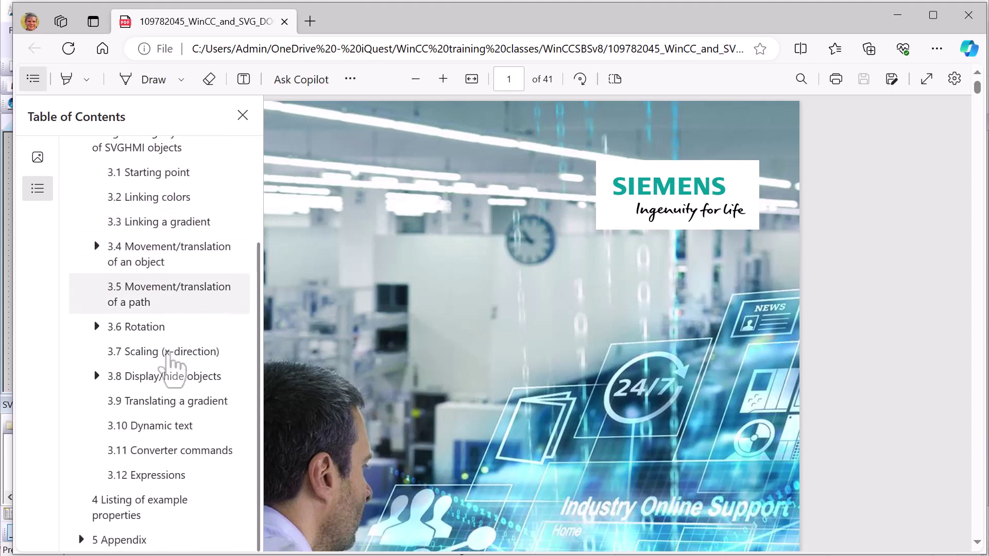
click(161, 431)
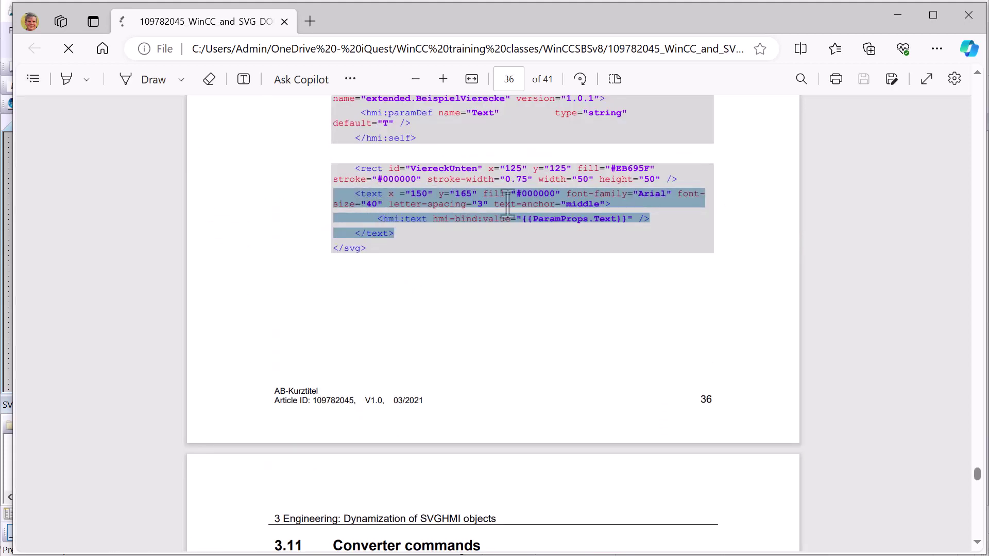
right_click(344, 198)
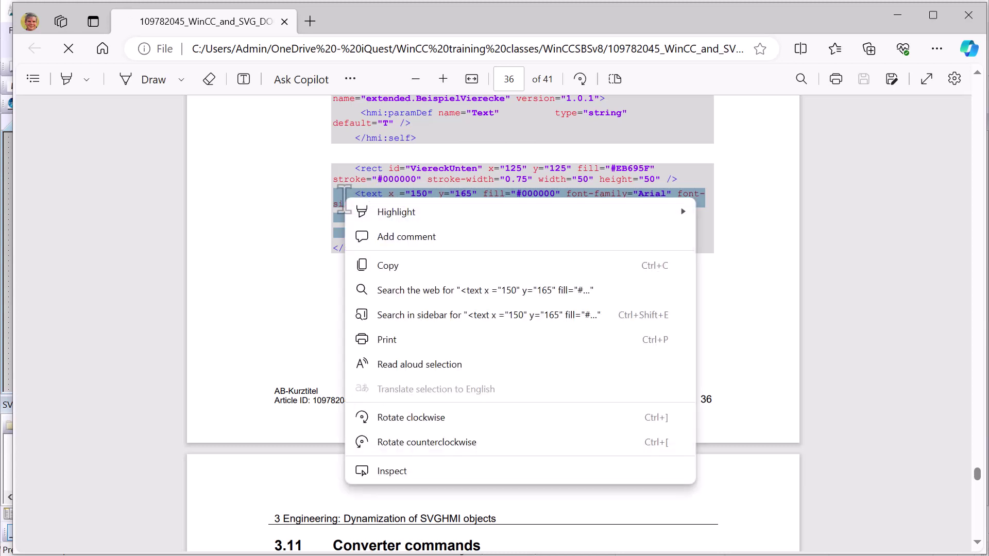
click(390, 264)
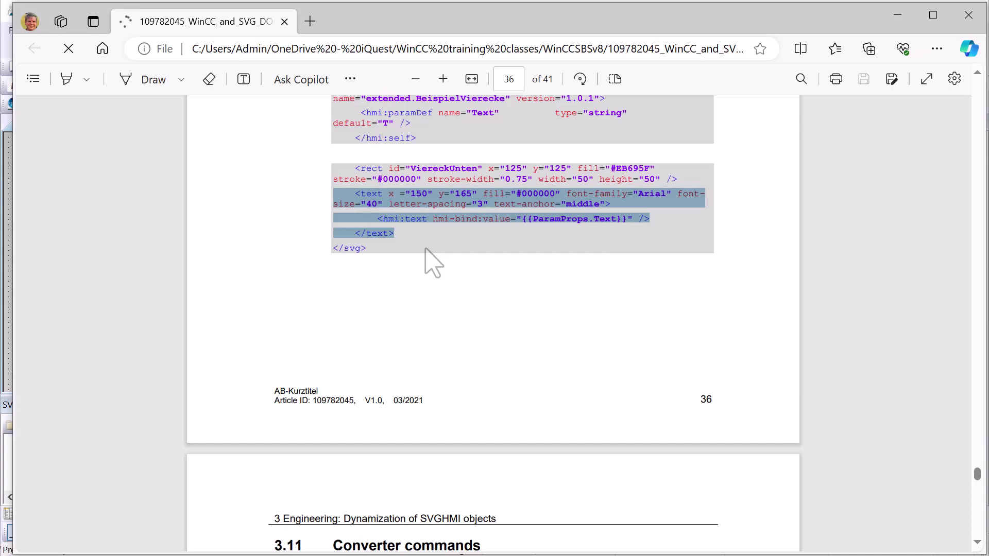
Step: Switch to BatteryCharge.svghmi in Notepad++, insert the copied text element on new lines below the ChargeBar rectangle and indent its lines
key(alt+Tab)
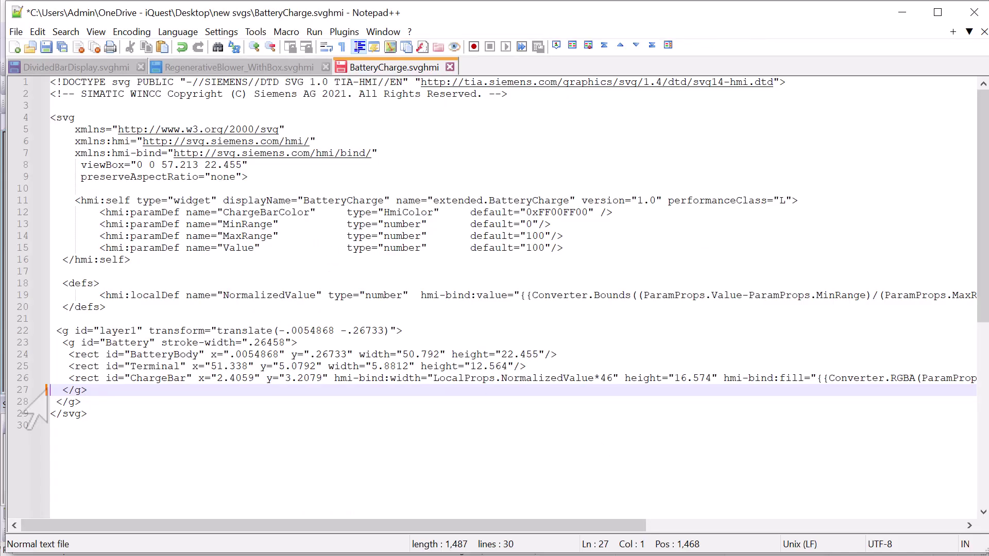
click(62, 390)
key(ctrl+v)
key(Return)
key(Return)
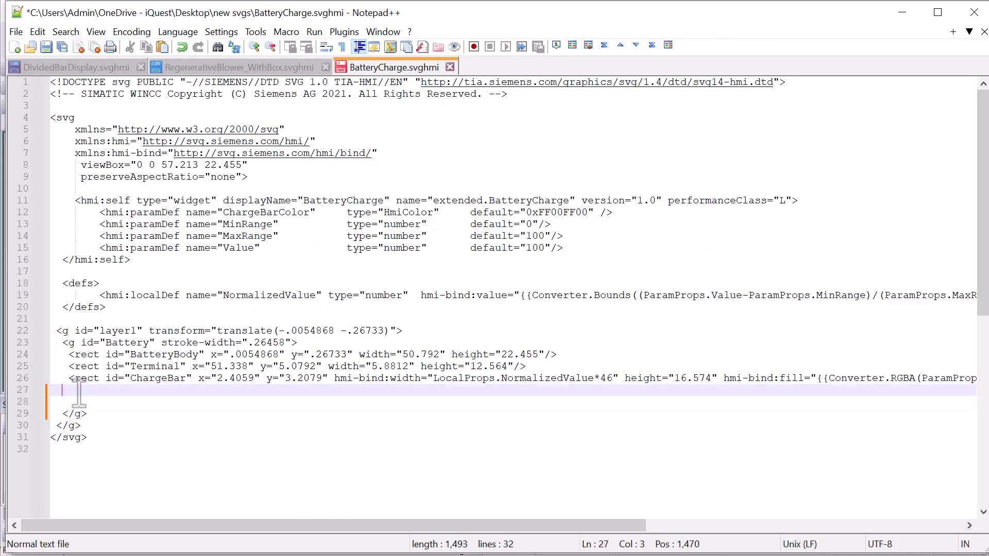
key(Up)
key(Up)
click(57, 402)
key(Tab)
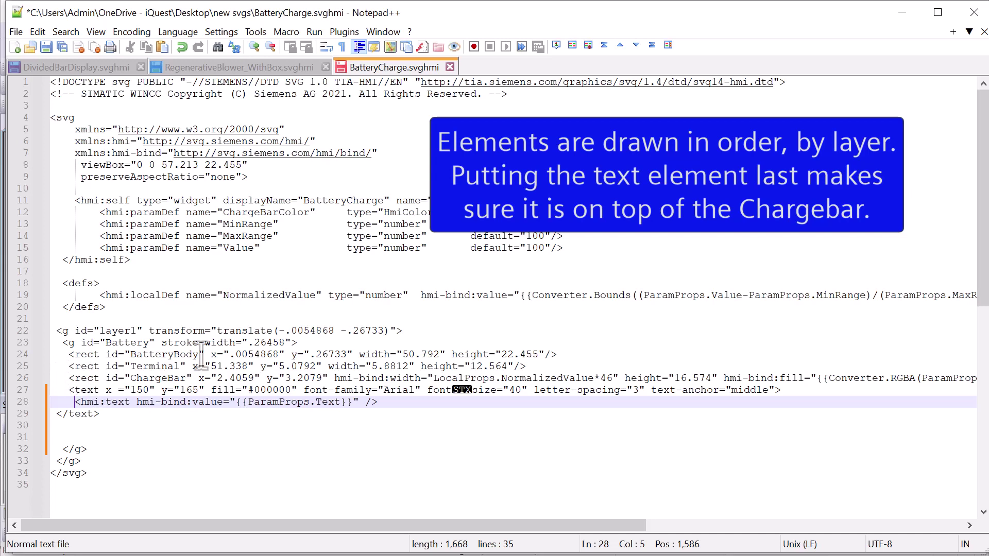
Step: Set the text element's x to 26 and y to 16
click(131, 392)
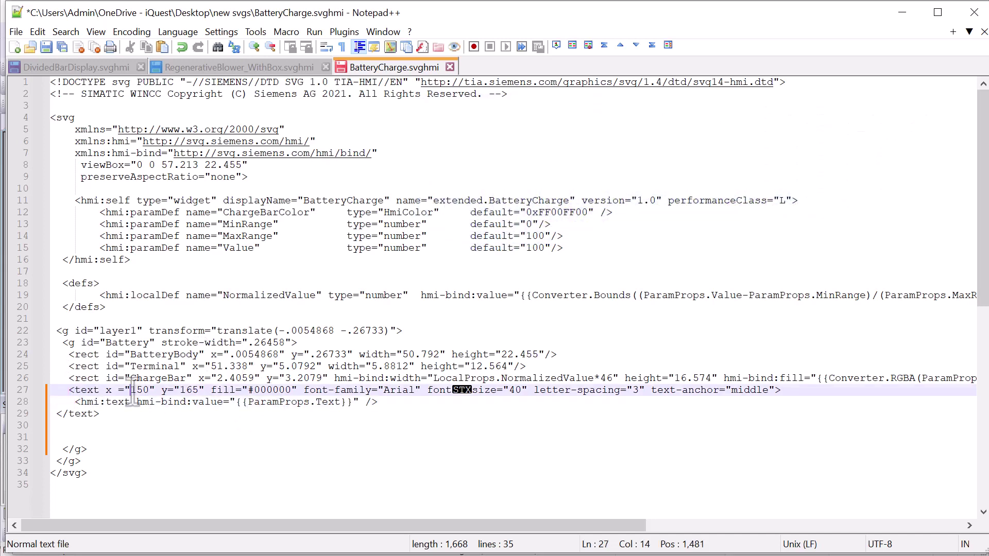
drag(133, 397, 148, 397)
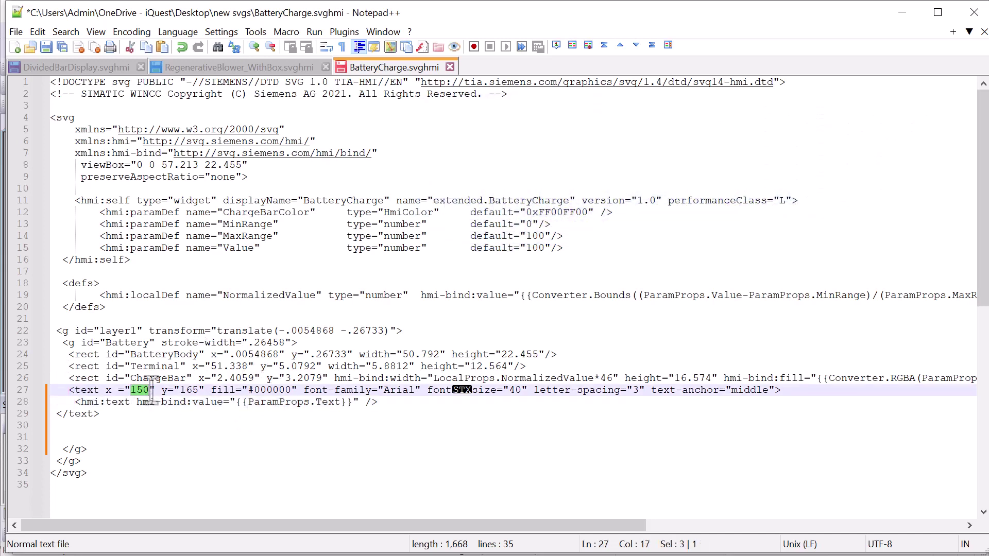
text(26)
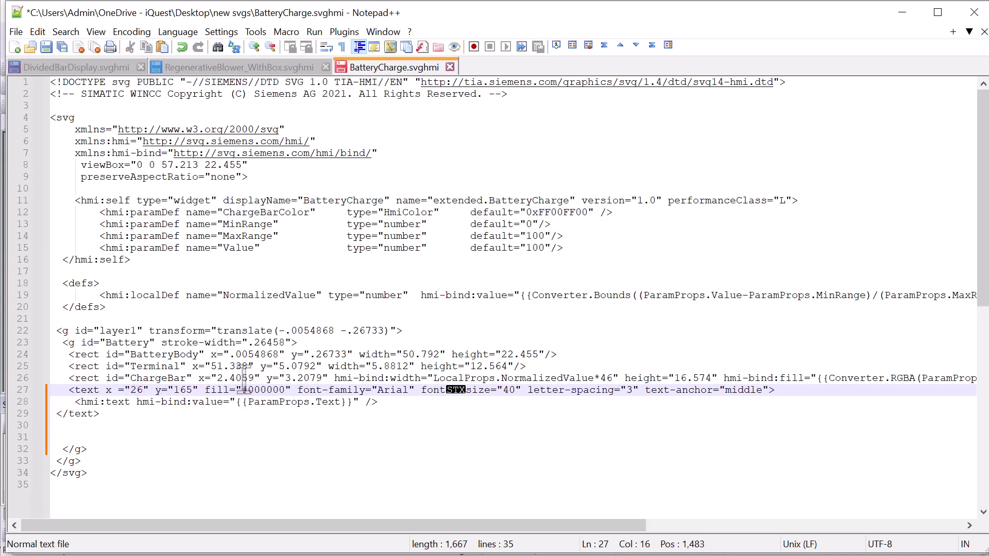
click(185, 390)
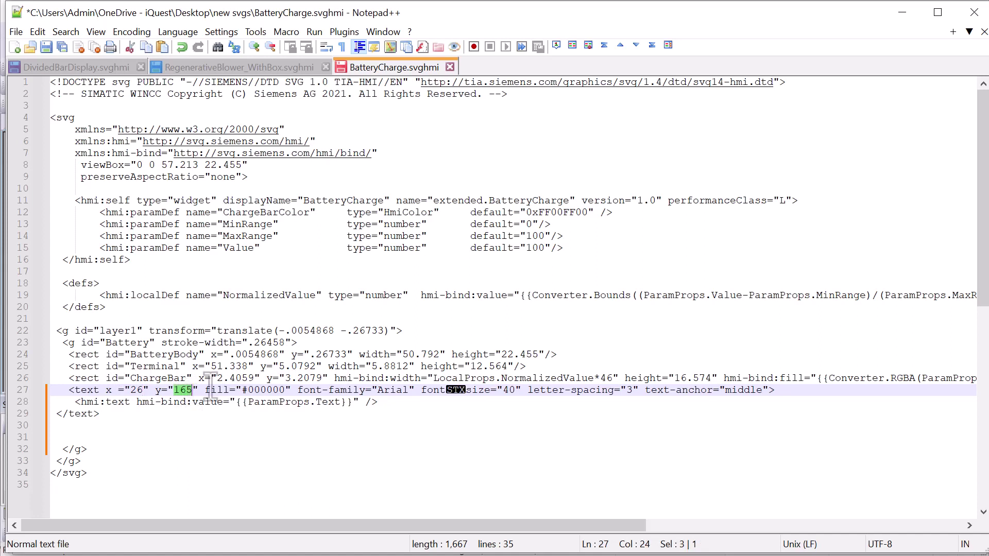
key(Delete)
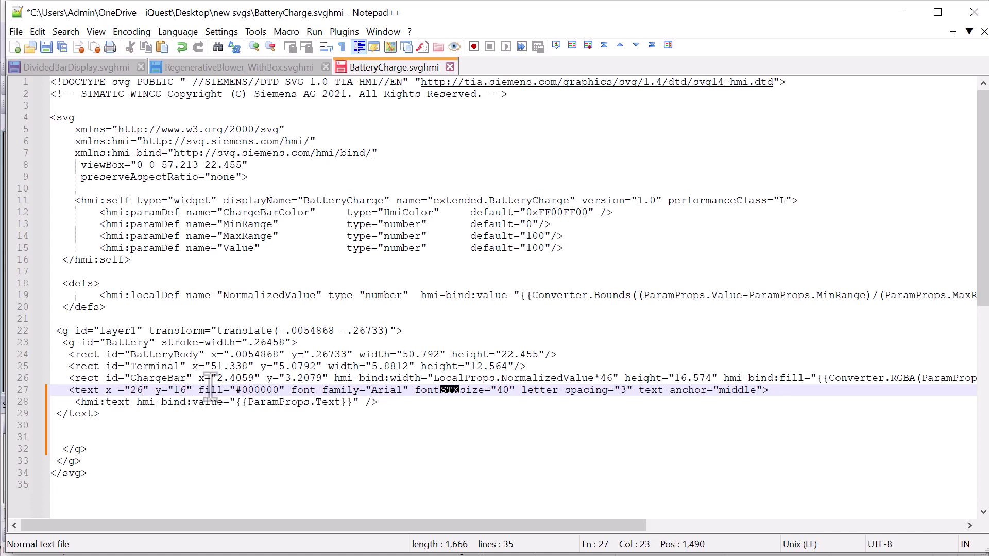
Step: Replace the stray STX character in the text element with a hyphen to form font-size, and set the font size to 8
double_click(450, 390)
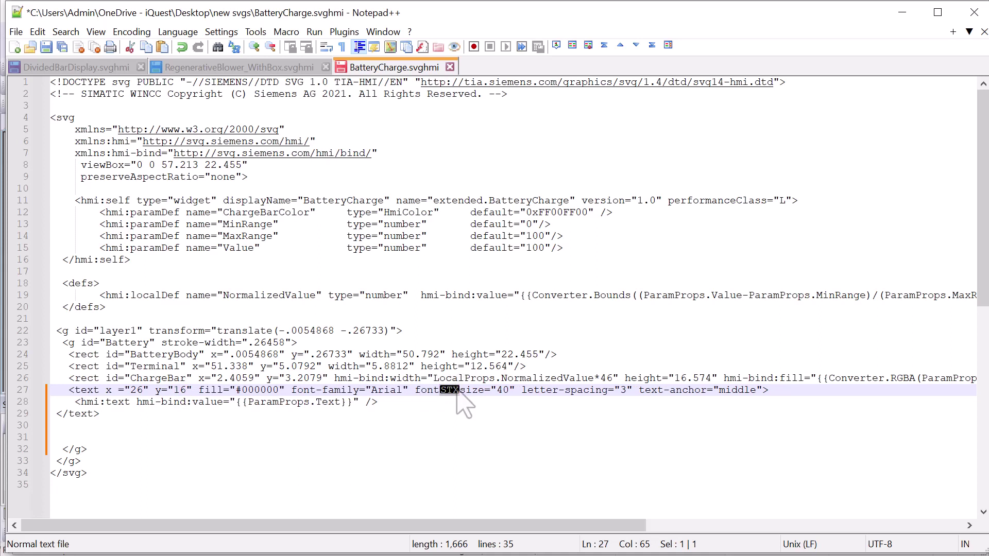
key(Delete)
text(-)
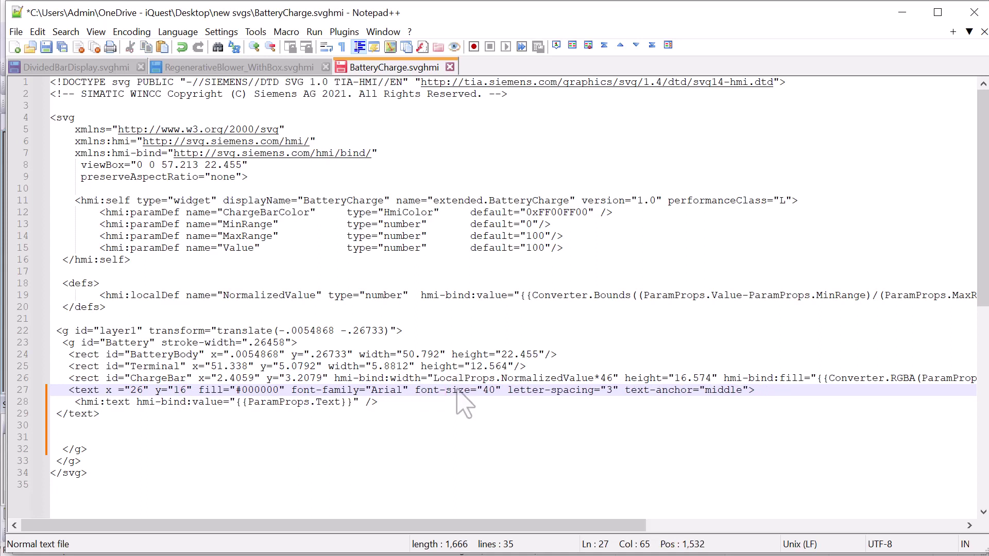
double_click(490, 391)
text(8)
Step: Remove the letter-spacing attribute from the text element and set its fill color to #CDCDCD
drag(502, 390, 612, 390)
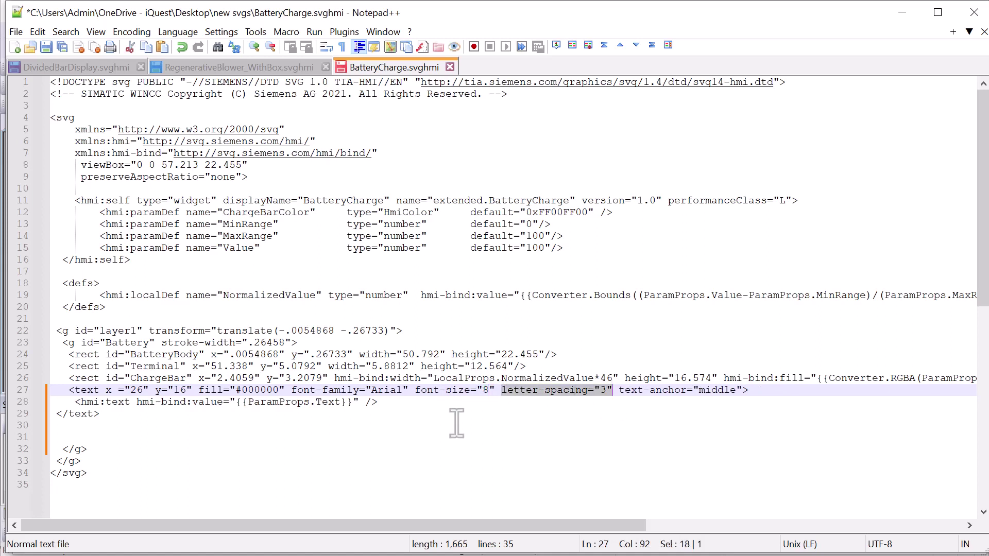
key(Delete)
key(Delete)
click(411, 449)
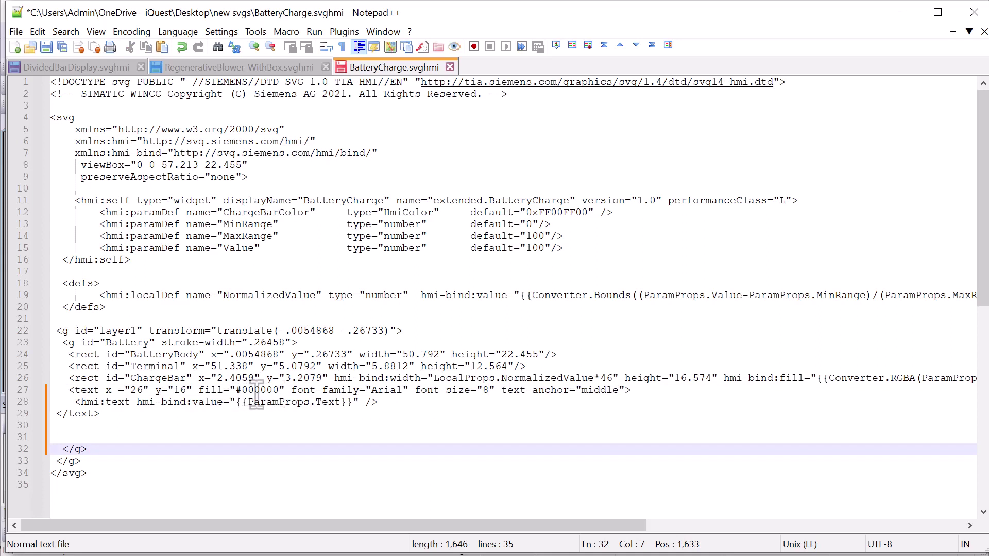
drag(242, 391, 280, 393)
text(CDCDCD)
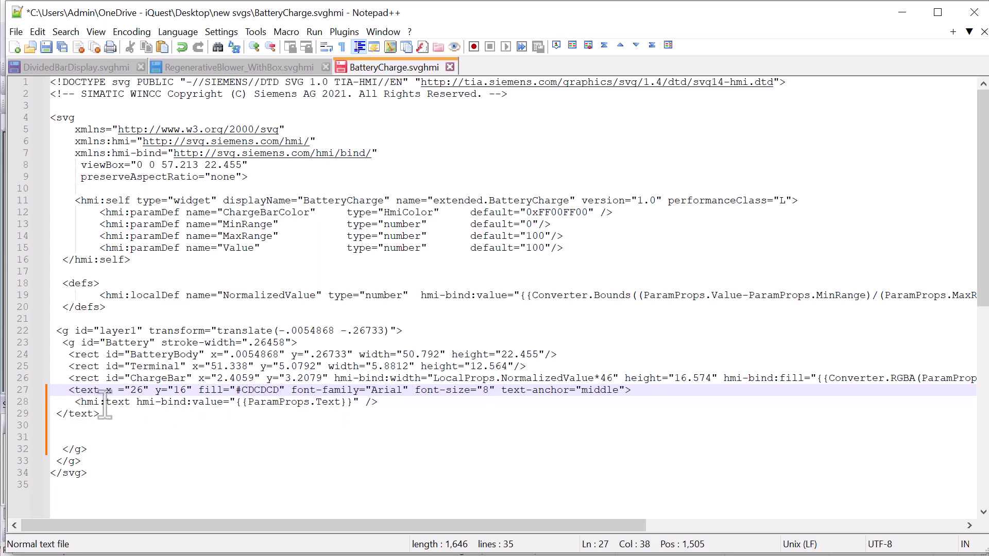
Step: Examine the hmi:text element's hmi-bind:value binding to ParamProps.Text against the Value parameter definition in BatteryCharge.svghmi
drag(249, 407, 342, 407)
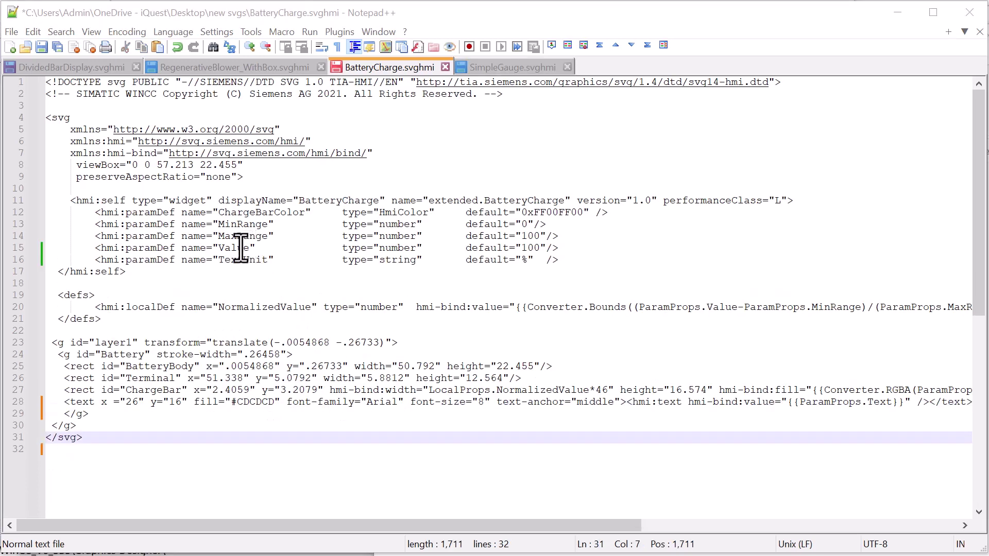
double_click(240, 248)
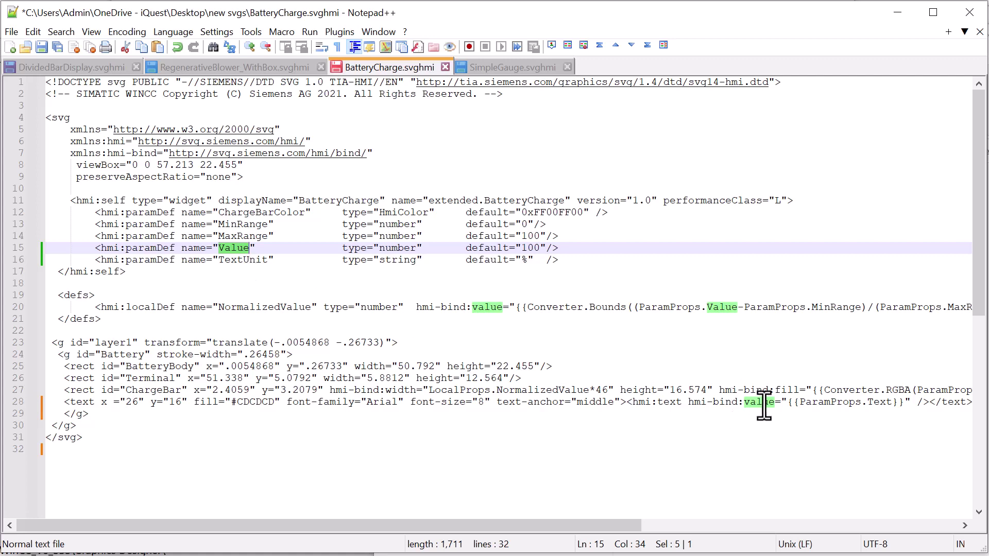
click(689, 401)
drag(634, 405, 781, 408)
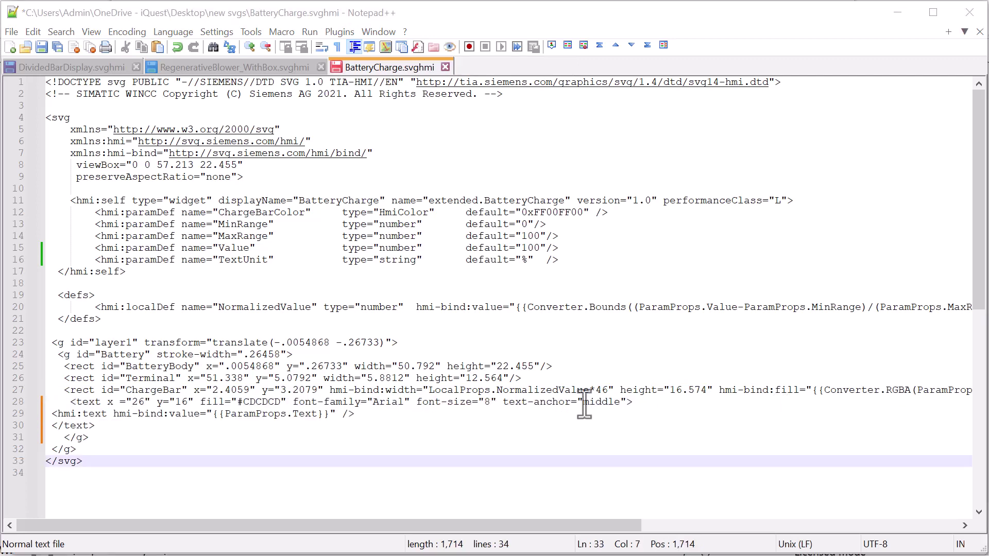
click(538, 407)
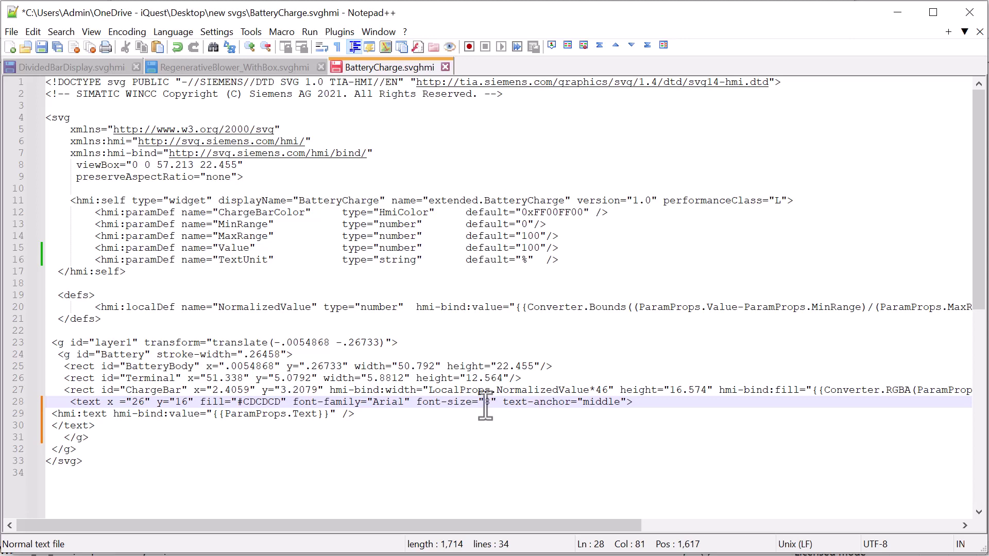
Step: Select the WinCC gauge in SVG Examples.PDL and browse File Explorer to the project's GraCS\SVGLibrary\IndustryGraphicLibraryV2.0\DashBoard_Widgets folder
key(alt+Tab)
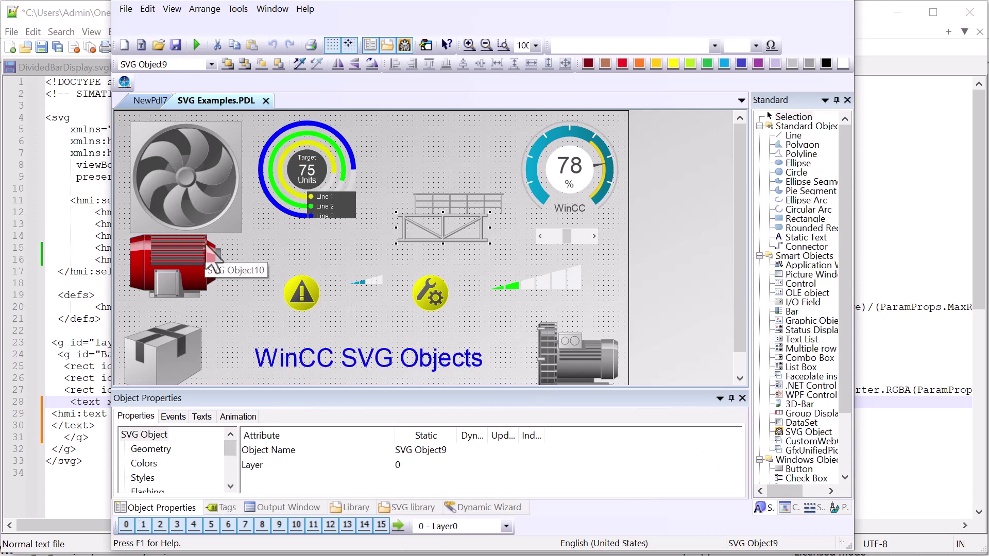
click(549, 186)
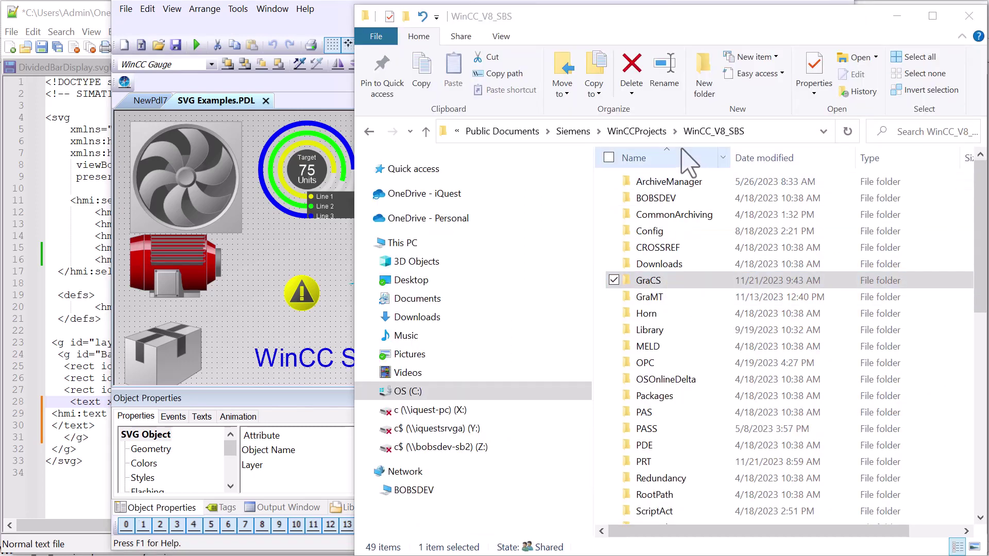
double_click(650, 283)
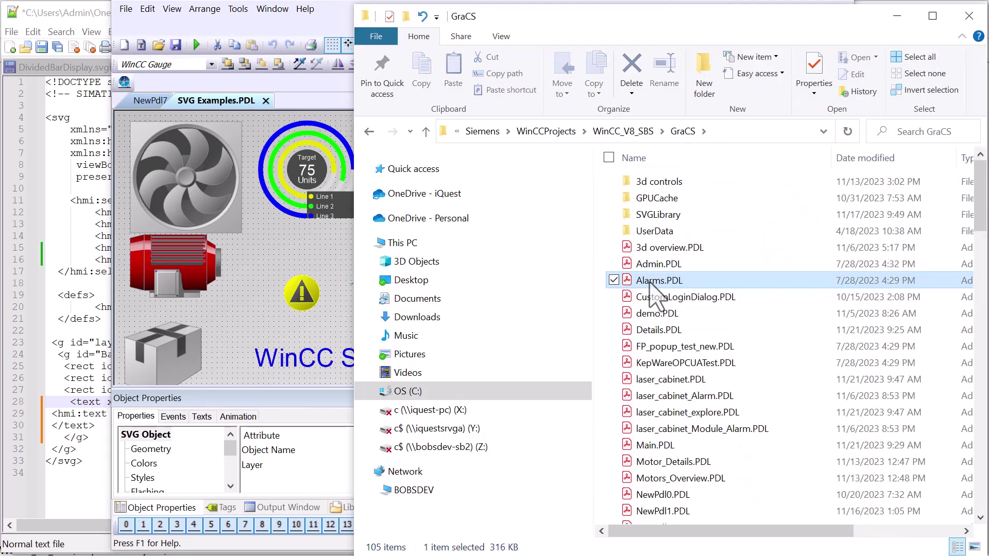
click(655, 215)
double_click(656, 214)
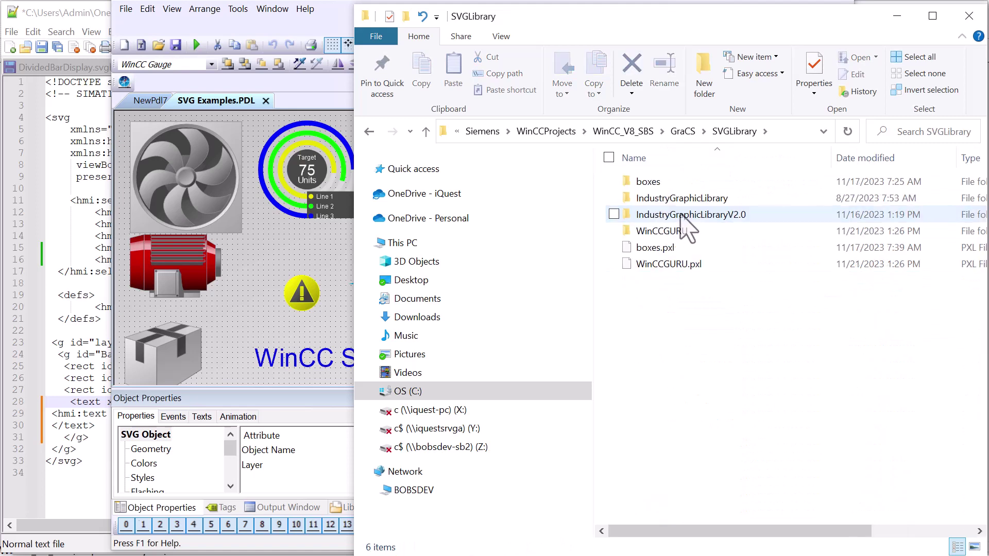
double_click(669, 215)
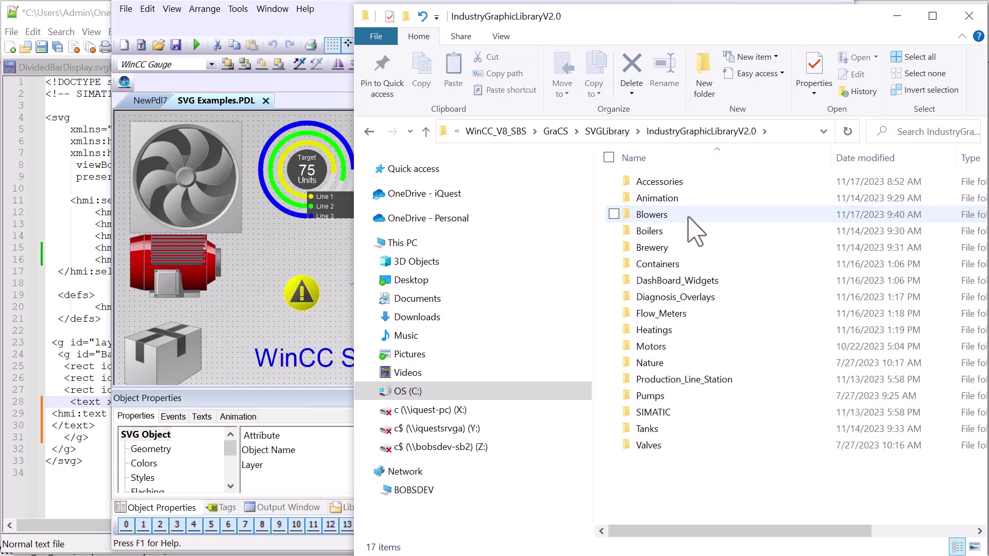
double_click(683, 280)
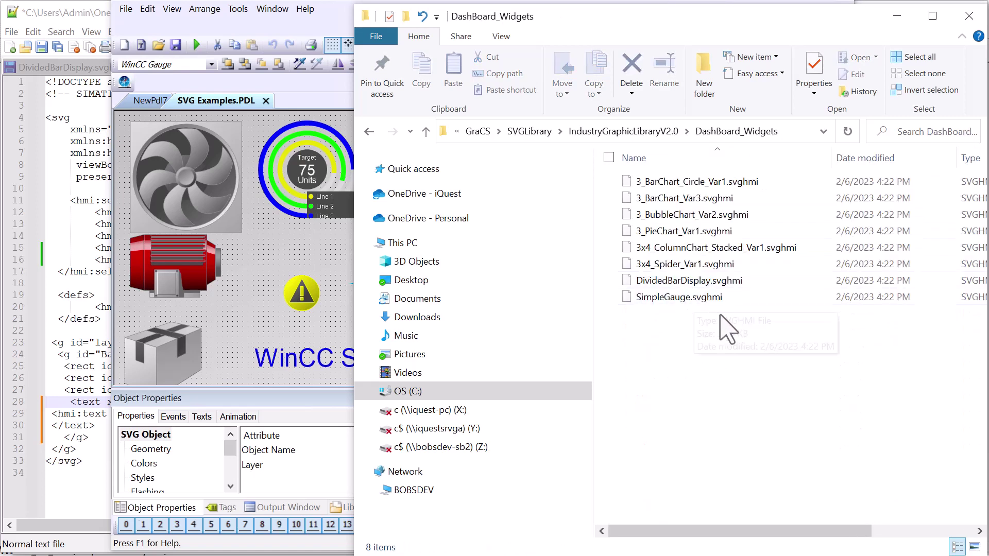
Step: Open SimpleGauge.svghmi from the DashBoard_Widgets folder in Notepad++
click(685, 304)
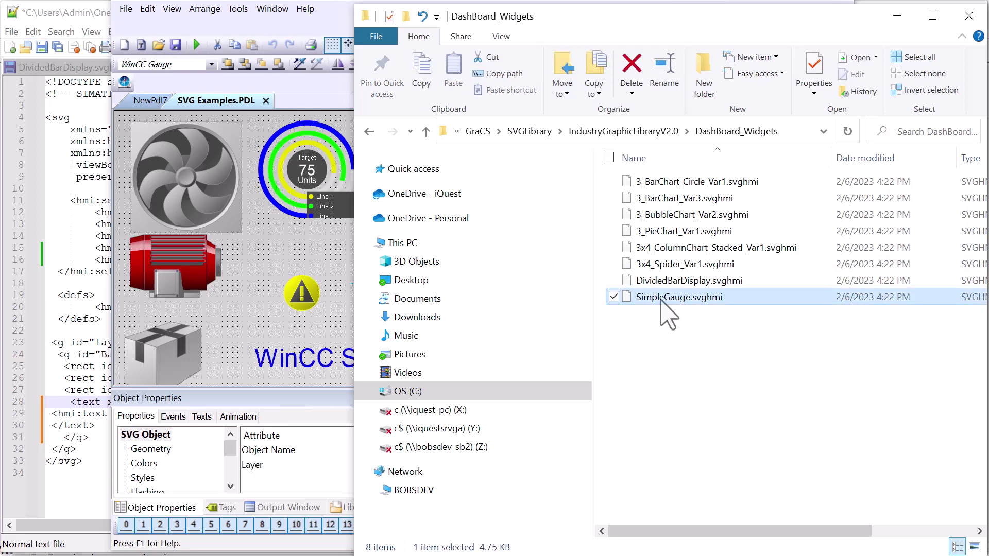
right_click(662, 299)
click(532, 12)
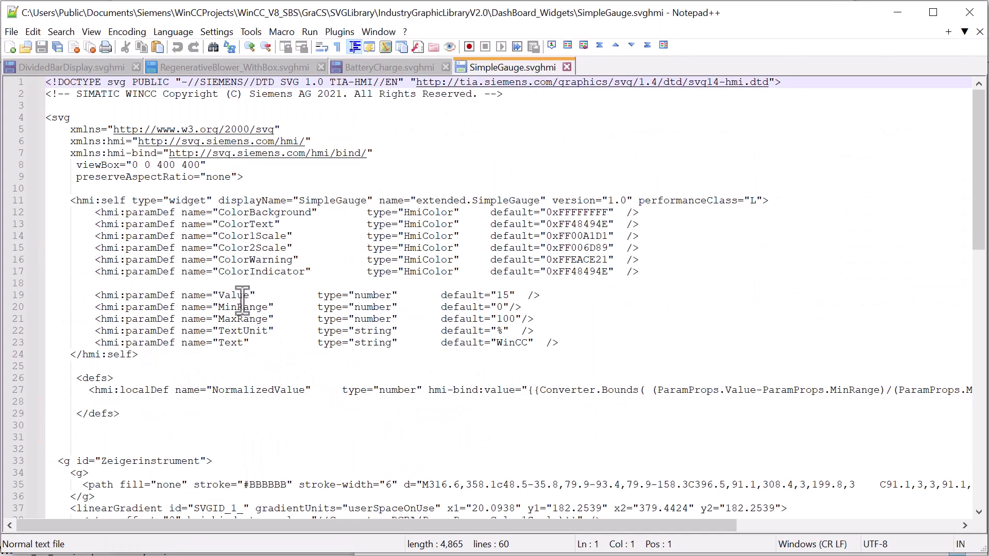
Step: Examine the Value and TextUnit parameter definitions in SimpleGauge.svghmi and the Converter.FormatPattern binding of its value text
double_click(237, 295)
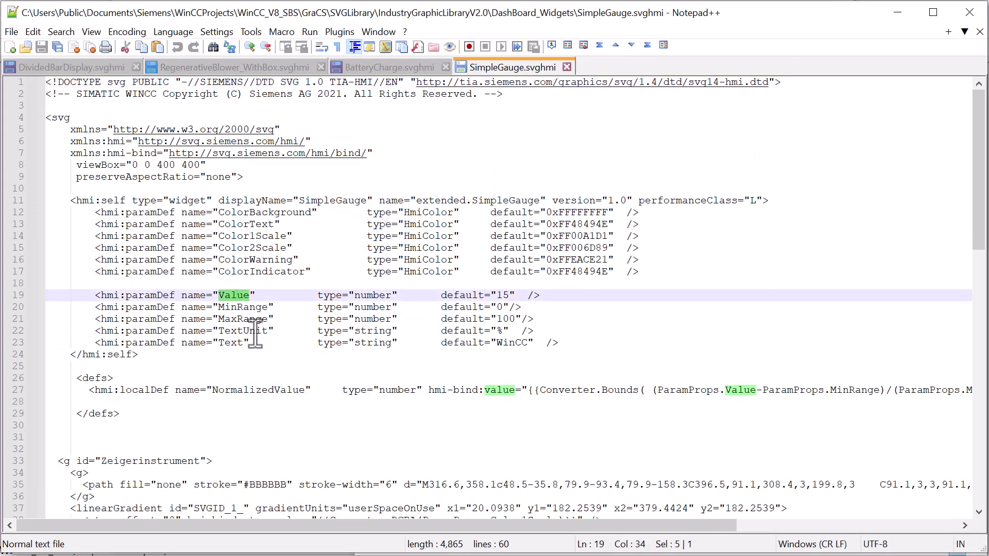
double_click(256, 331)
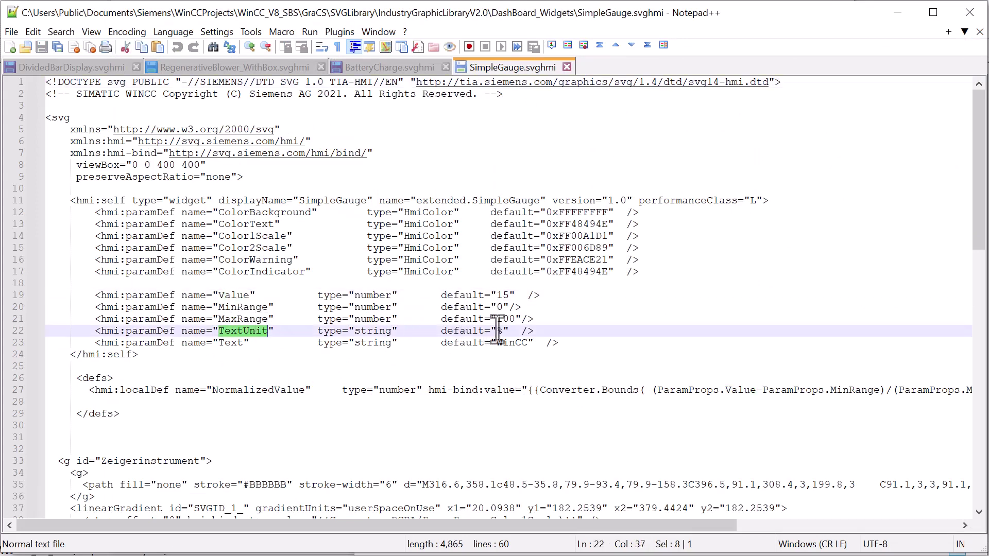
double_click(236, 295)
scroll(242, 226, down, 2)
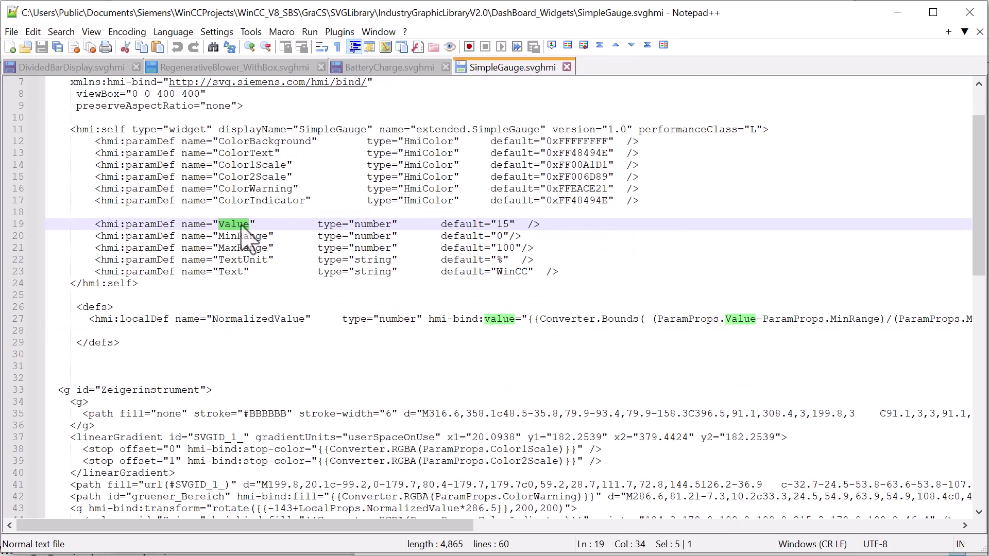
scroll(539, 479, down, 12)
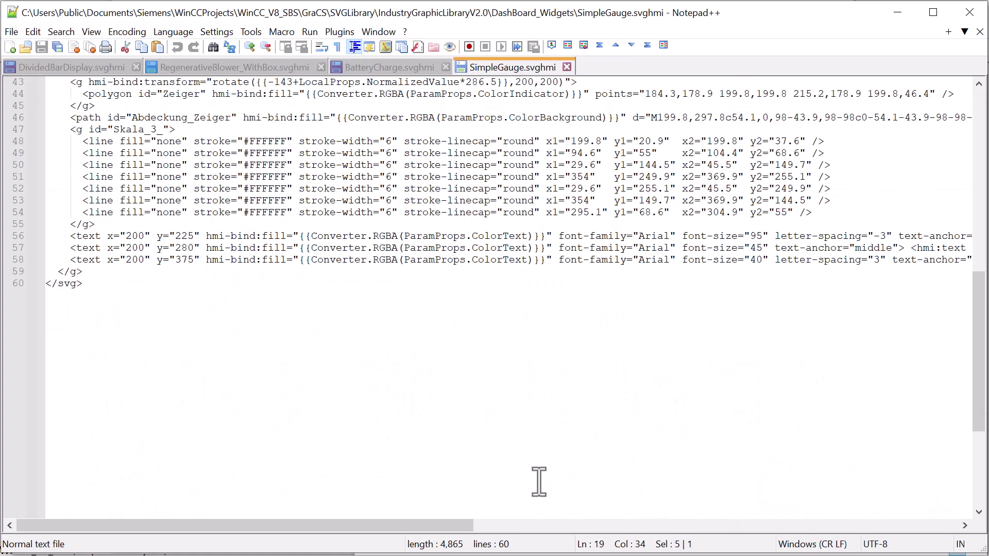
drag(440, 525, 775, 528)
scroll(508, 287, up, 2)
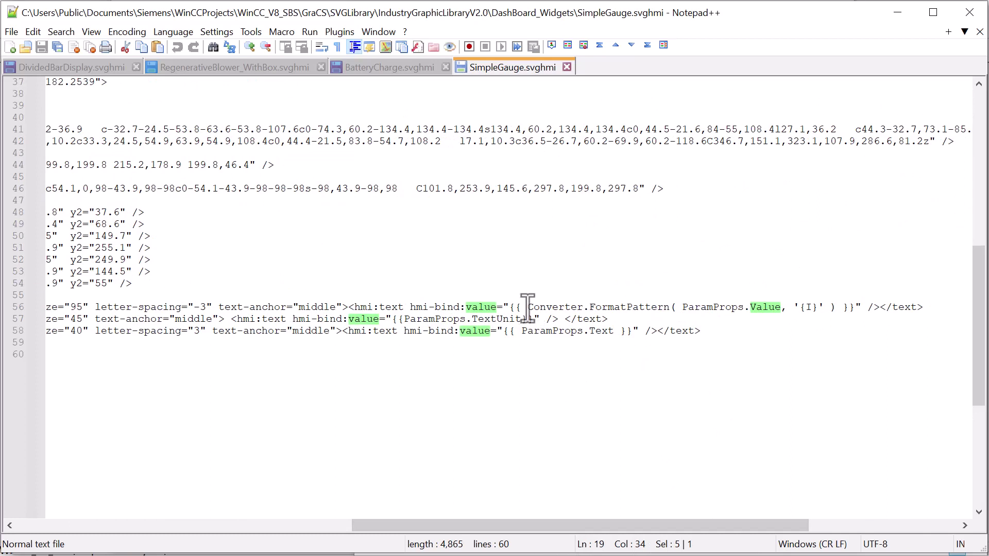
drag(528, 308, 831, 309)
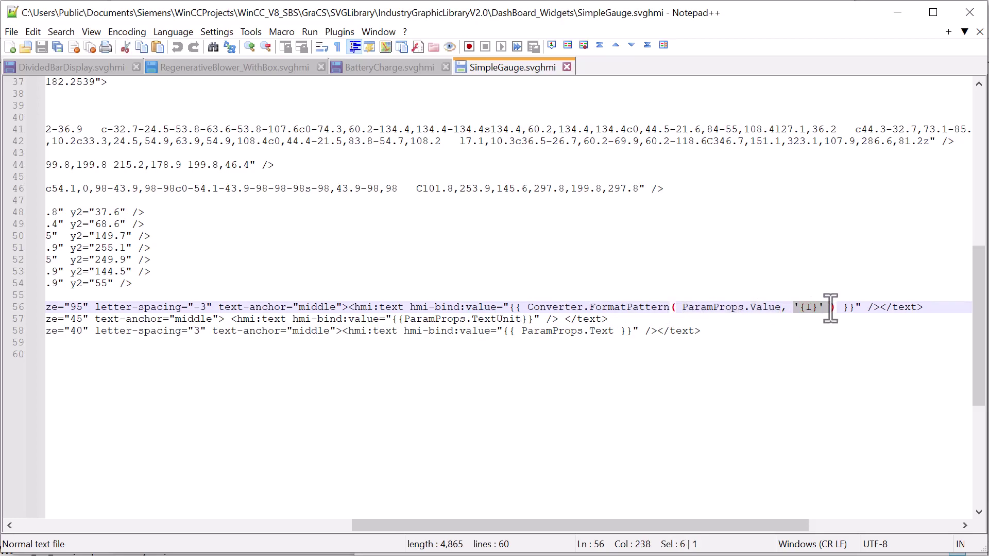
Step: Switch to the WinCC and SVG PDF and read the FormatPattern entry in section 3.11 Converter commands
key(alt+Tab)
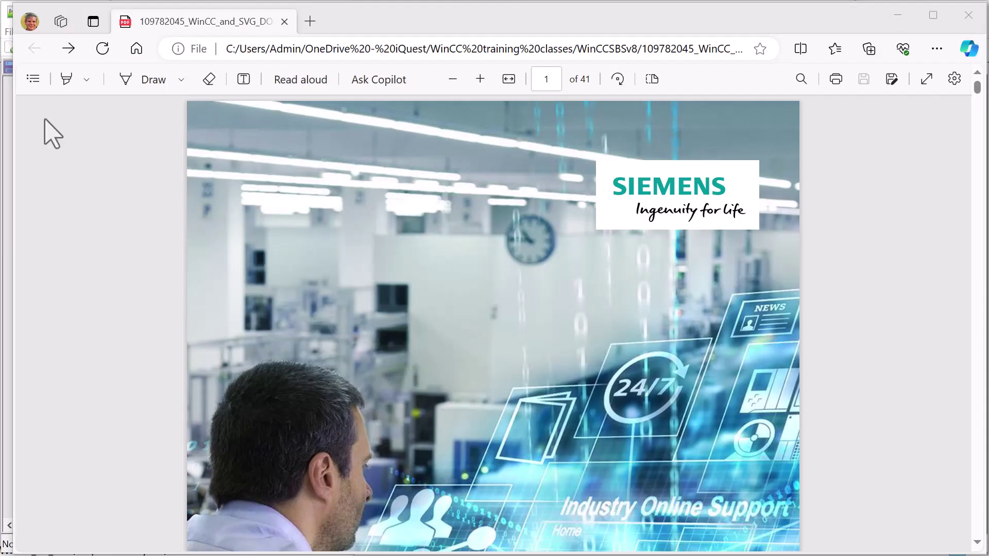
click(32, 79)
scroll(159, 463, down, 3)
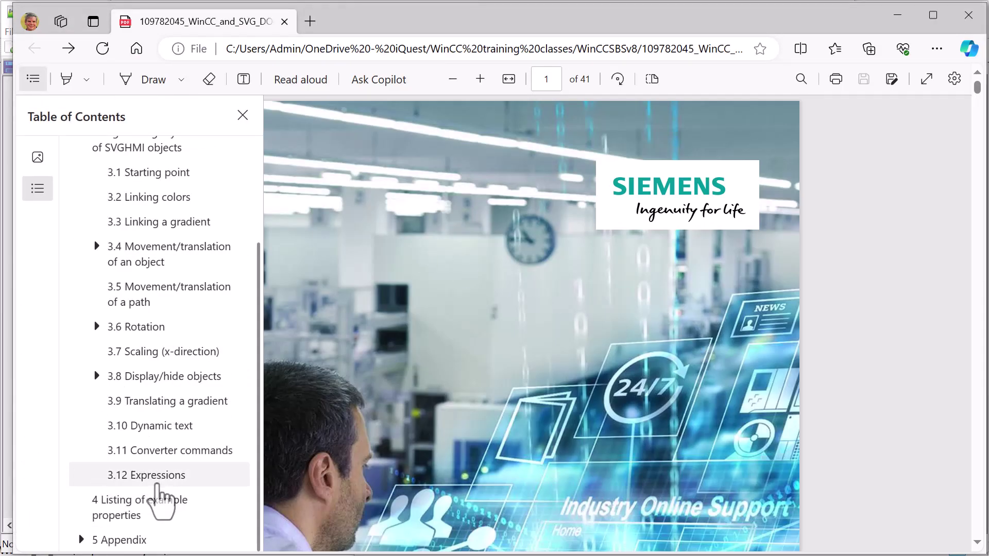
click(152, 453)
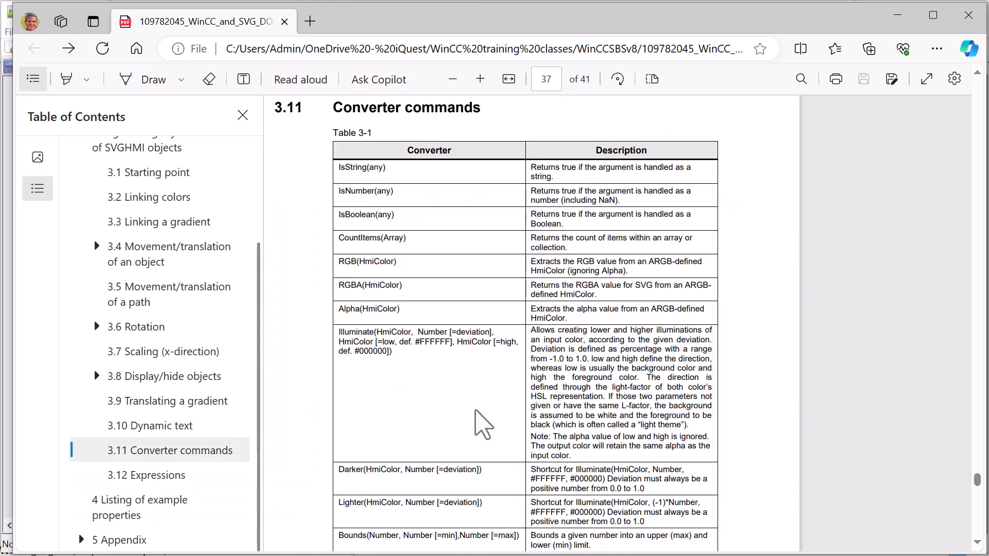
scroll(483, 424, down, 3)
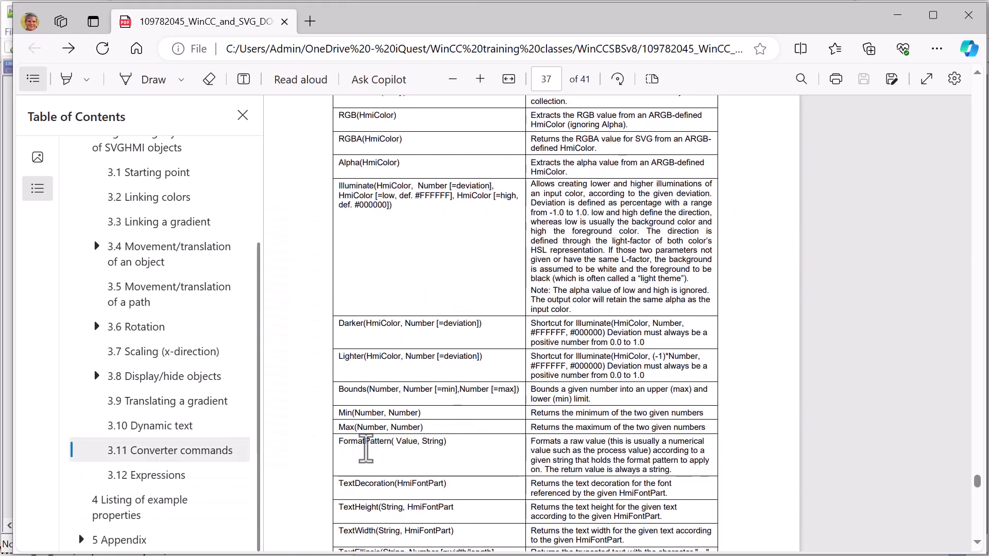
double_click(366, 444)
click(485, 458)
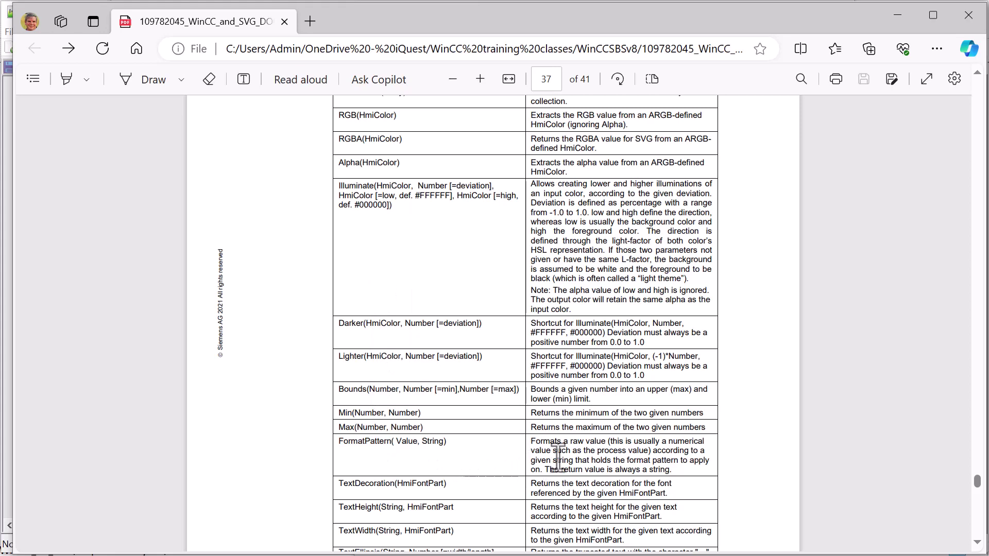
scroll(558, 458, down, 2)
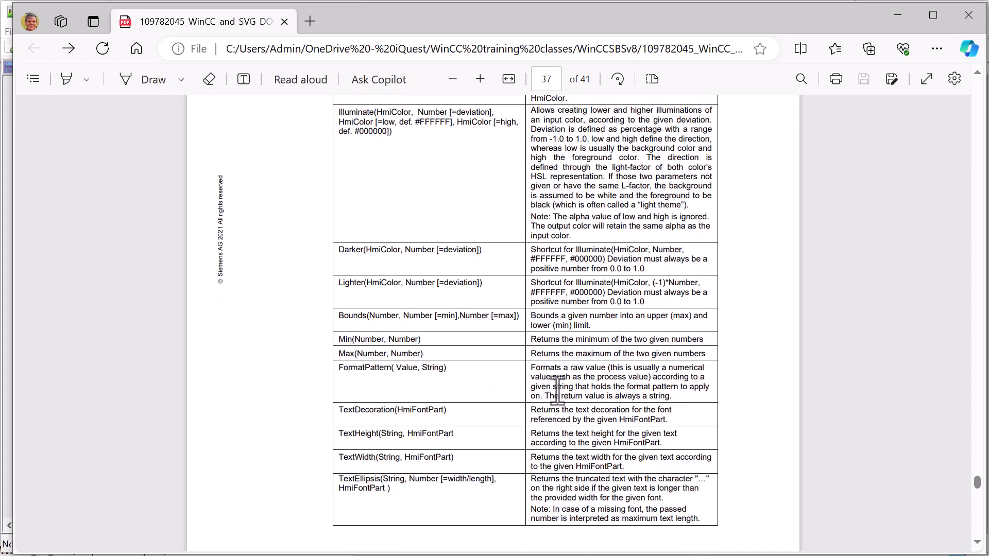
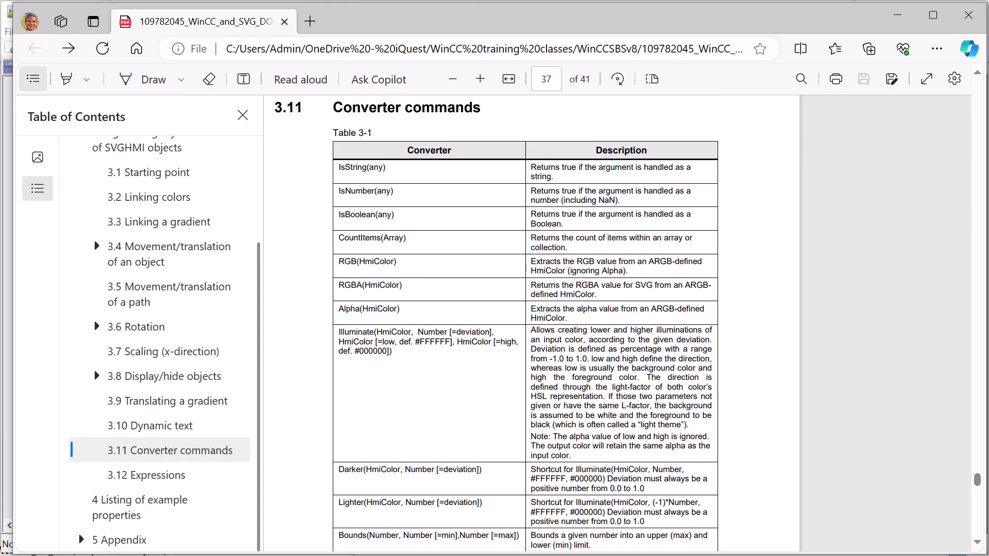
Step: Copy the TextUnit parameter definition from SimpleGauge.svghmi and insert it below the Value parameter in BatteryCharge.svghmi
key(alt+Tab)
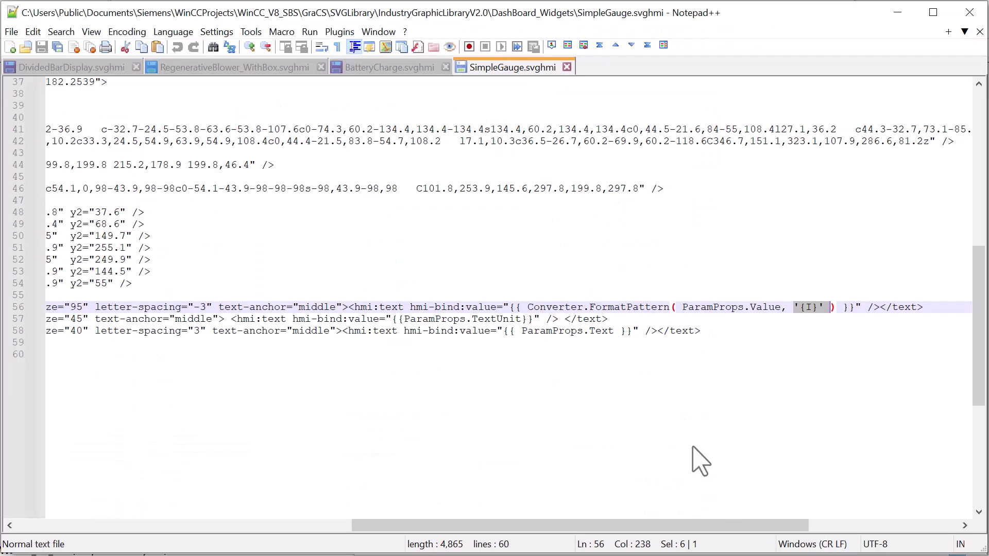
scroll(735, 338, up, 10)
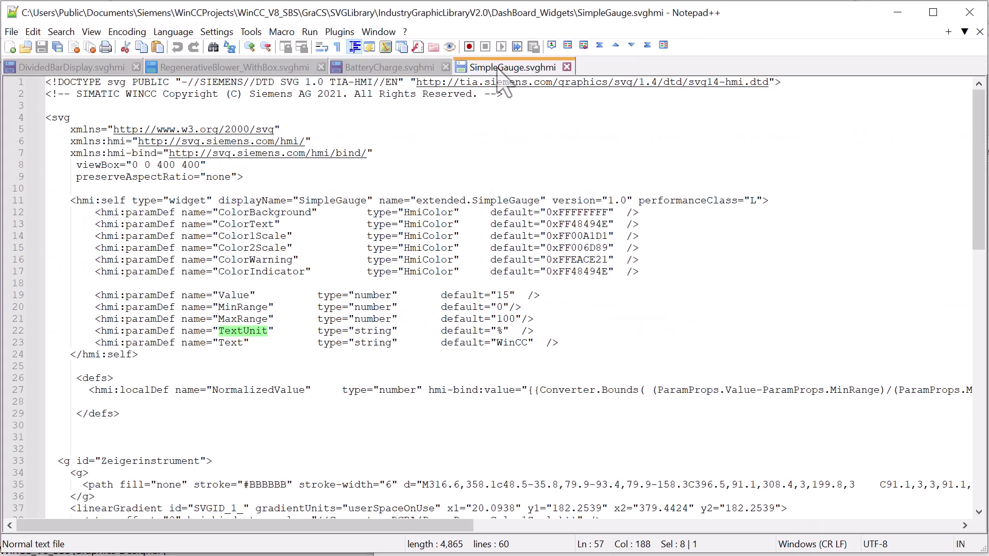
drag(90, 330, 541, 330)
key(ctrl+c)
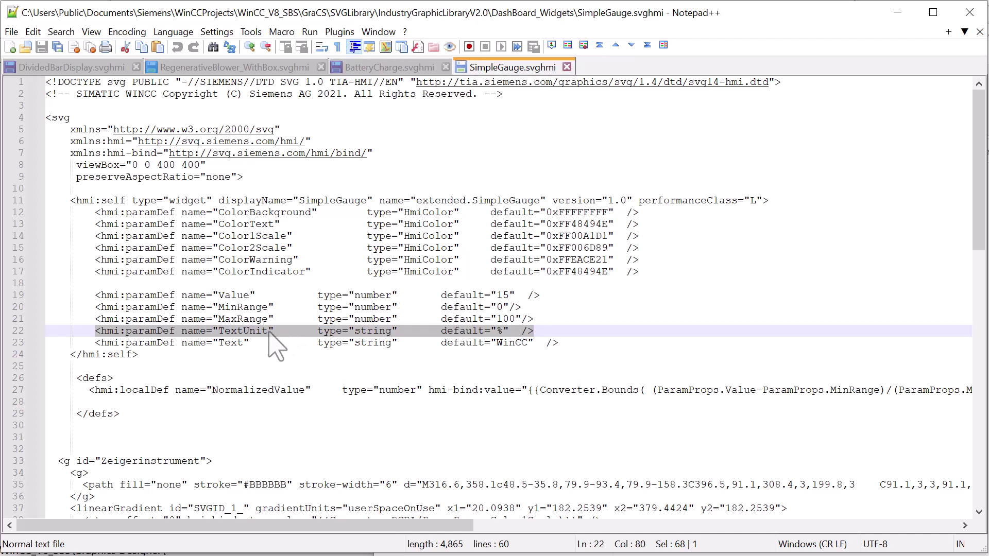
click(400, 70)
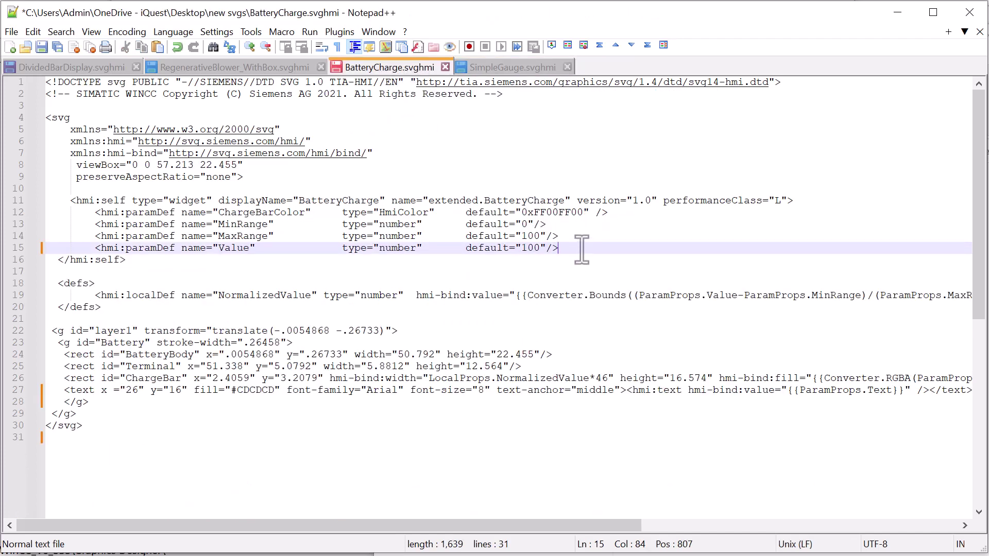
key(ctrl+v)
Step: Duplicate the text element line directly below itself in the Battery group and remove the surplus blank line
drag(64, 401, 47, 414)
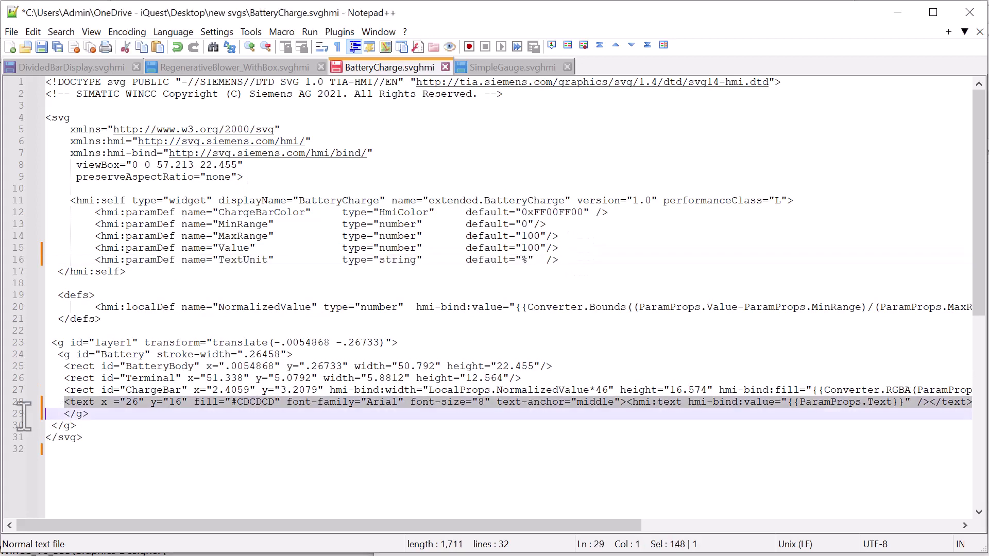
right_click(73, 402)
click(106, 115)
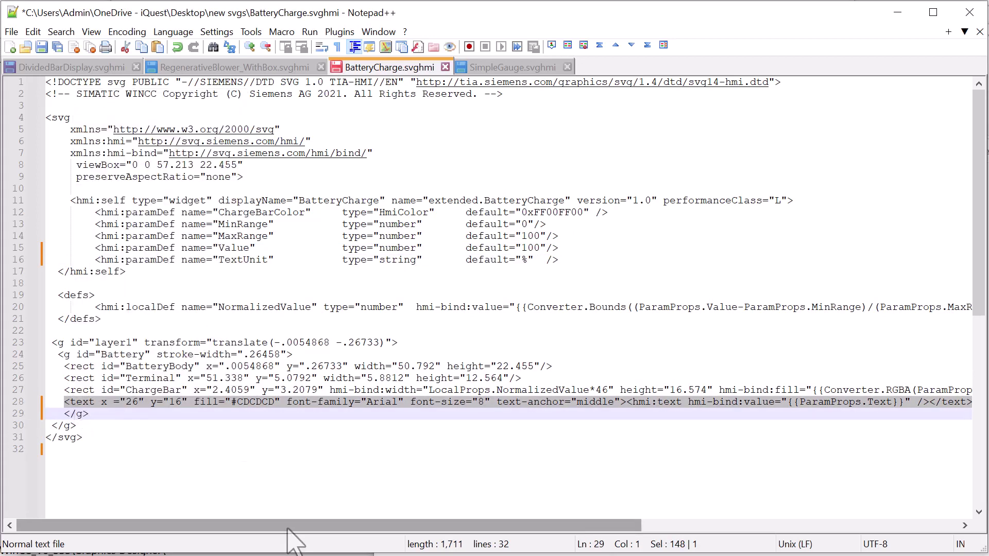
drag(288, 528, 258, 536)
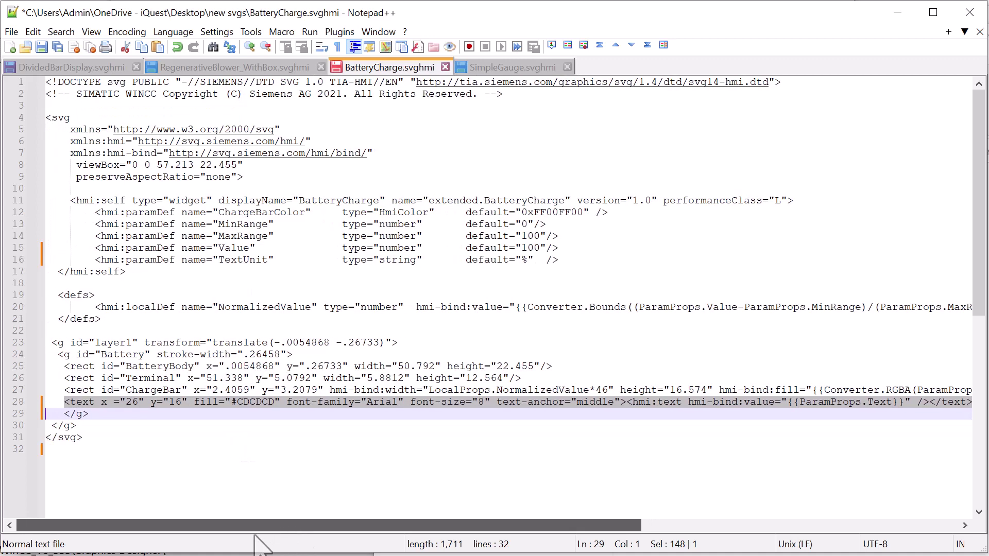
click(63, 414)
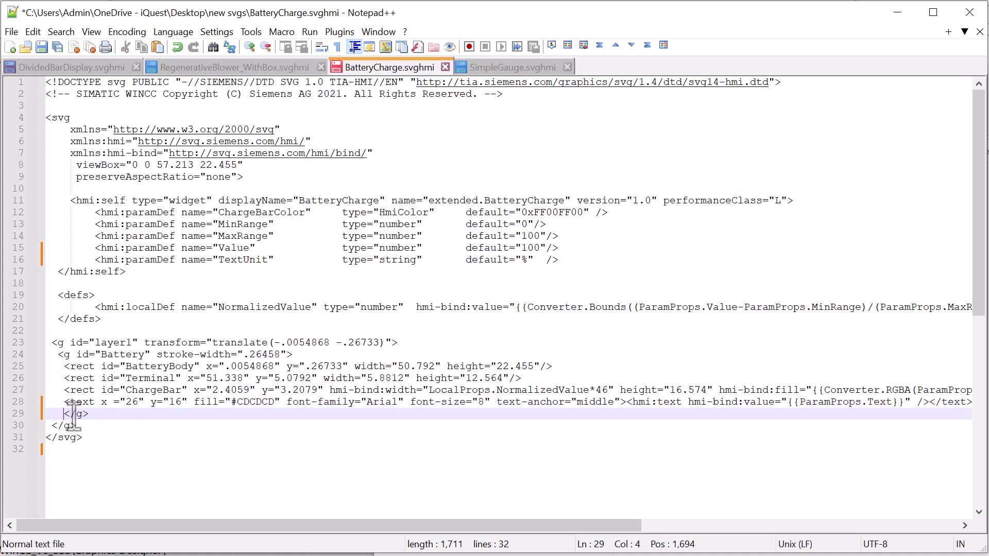
key(Return)
key(Up)
text(<text x ="26" y="16" fill="#CDCDCD" font-family="Arial" font-size="8" text-anchor="middle"><hmi:text hmi-bind:value="{{ParamProps.Text}}" /></text>)
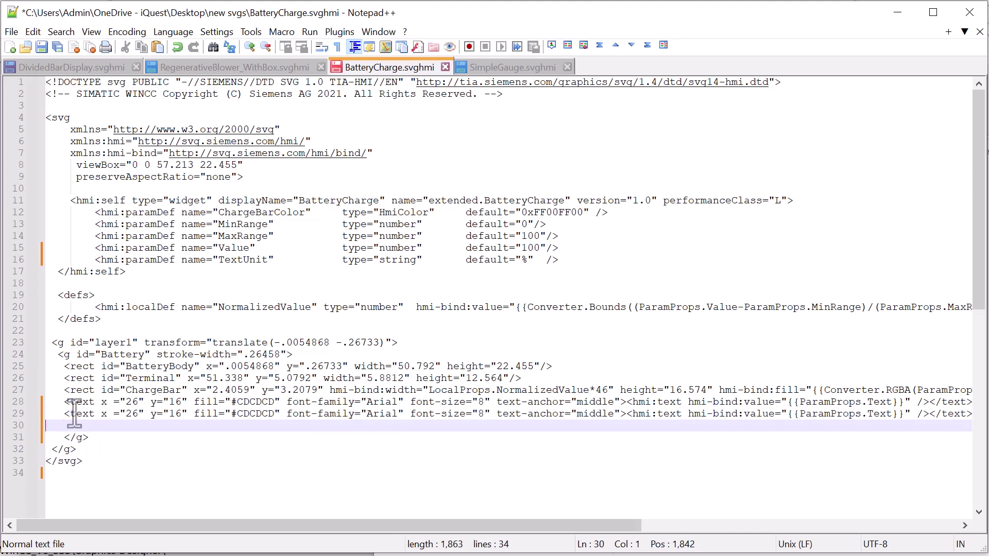
key(Delete)
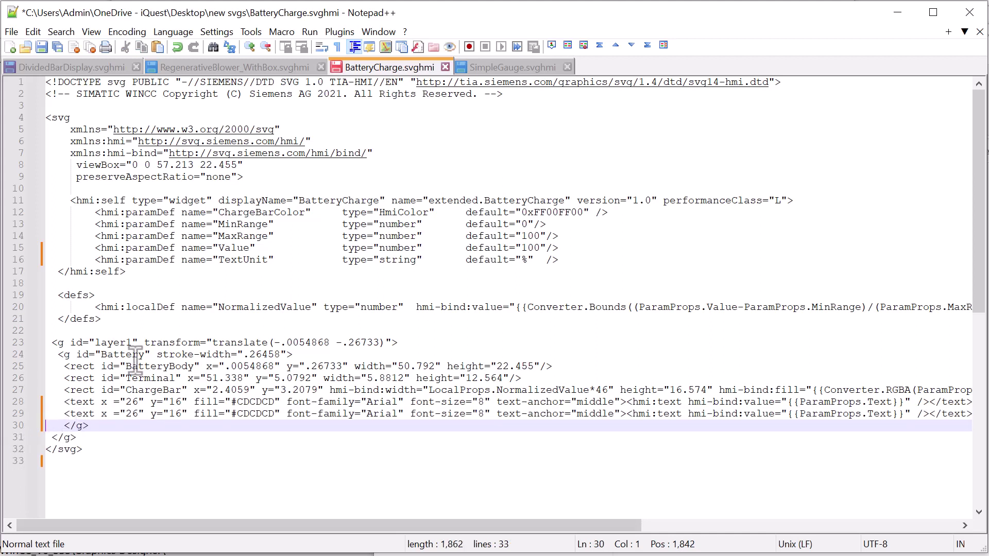
Step: Change the duplicated text element's hmi-bind:value binding to ParamProps.TextUnit
double_click(238, 260)
right_click(238, 261)
click(261, 283)
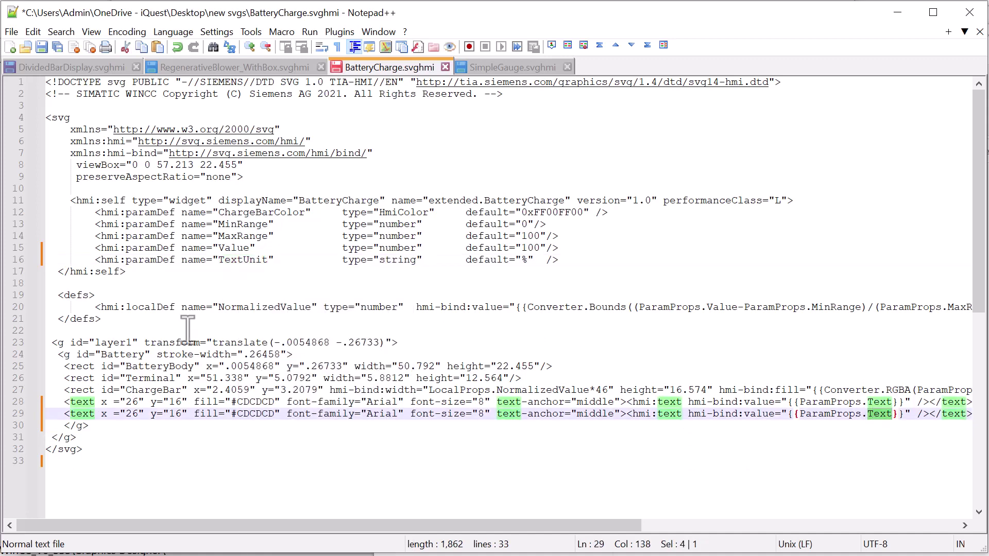
text(TextUnit)
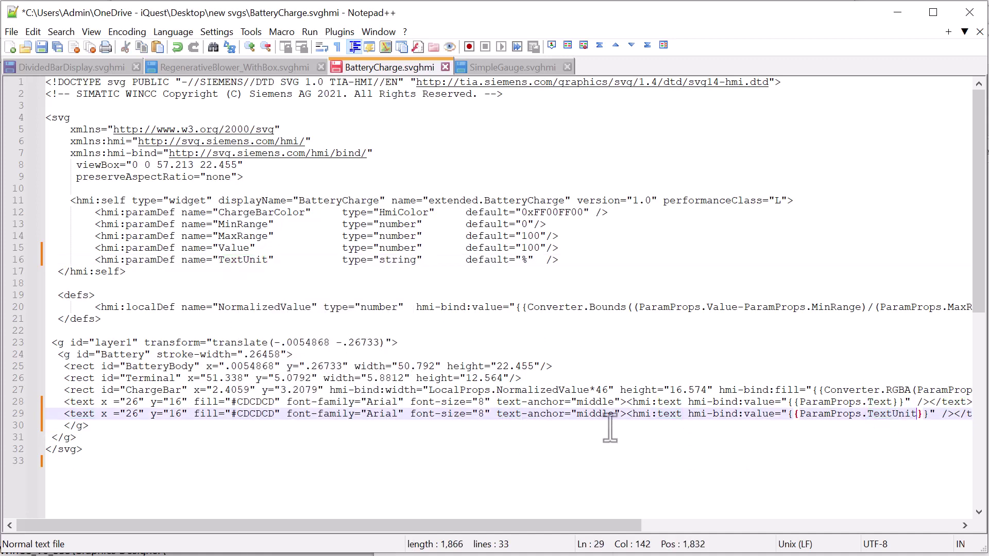
Step: Copy the Converter.FormatPattern binding of ParamProps.Value with '{I}' from SimpleGauge.svghmi over the first text element's hmi-bind:value binding in BatteryCharge.svghmi
click(482, 70)
drag(531, 528, 660, 520)
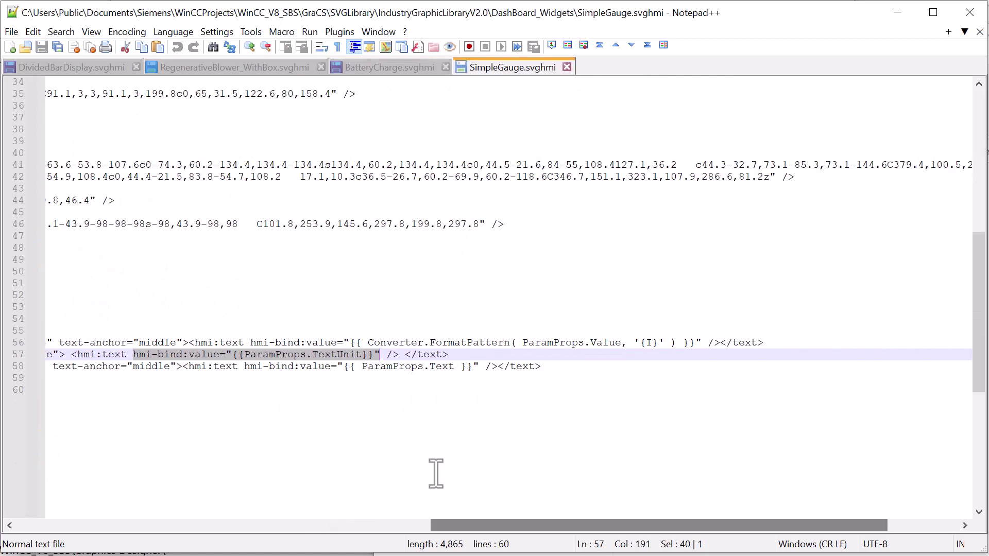
drag(250, 343, 697, 342)
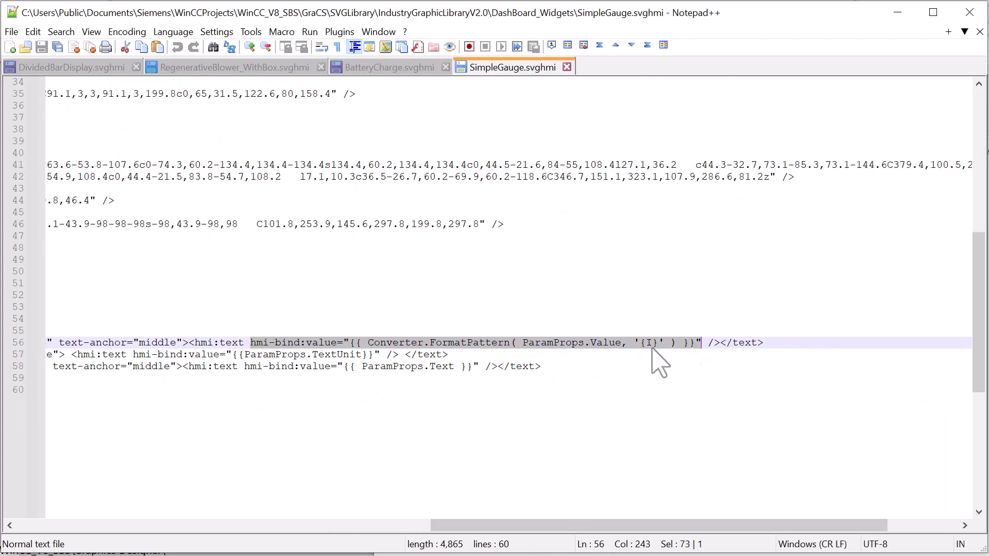
drag(652, 343, 645, 342)
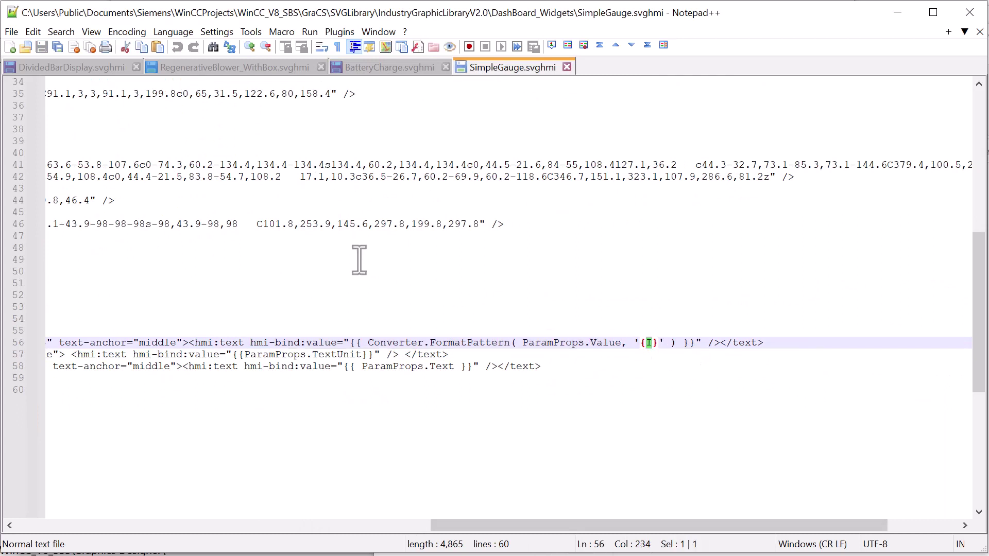
click(398, 68)
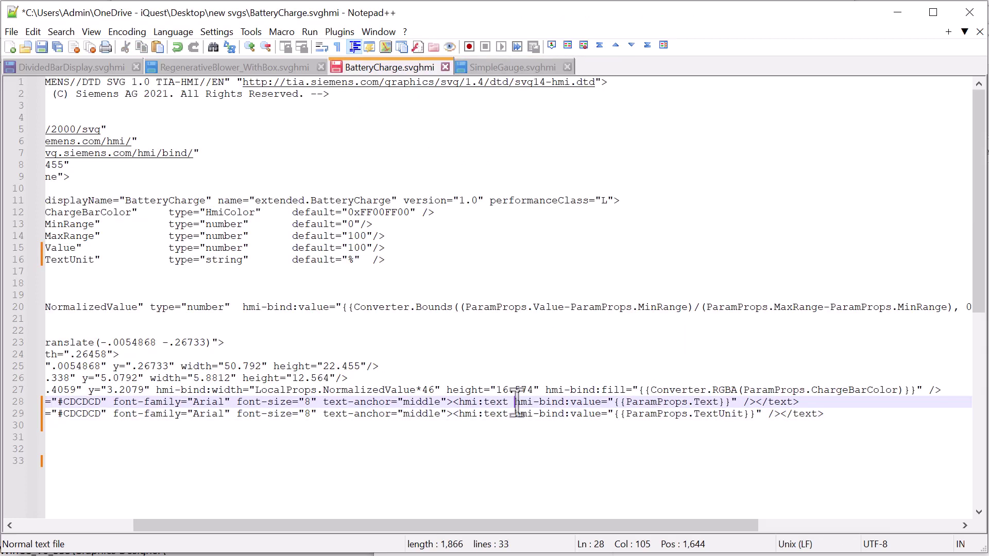
drag(514, 402, 734, 402)
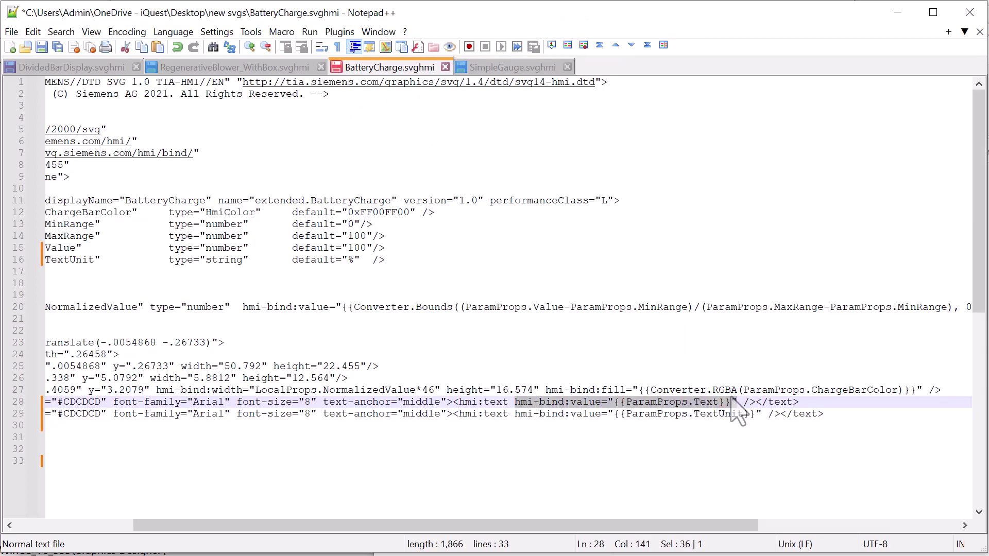
key(ctrl+v)
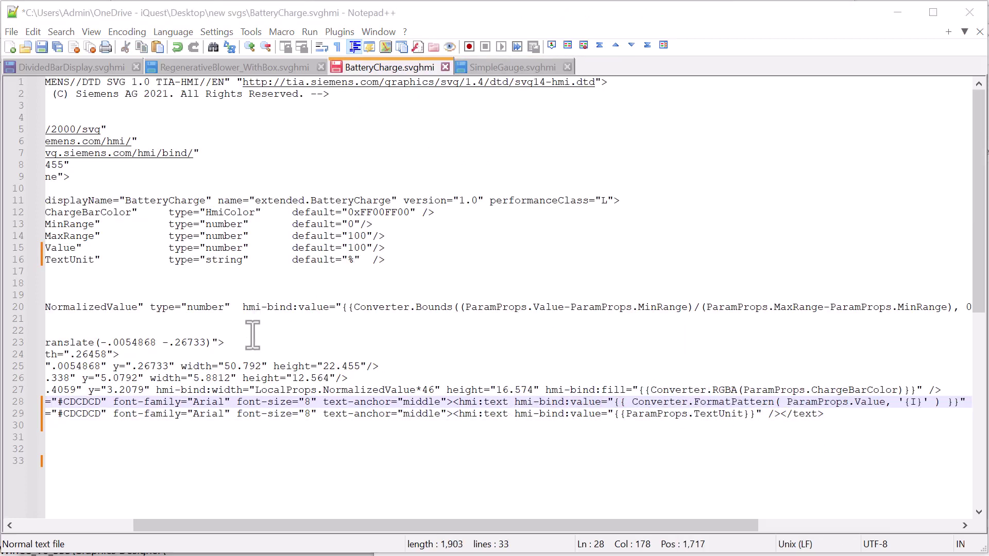
double_click(58, 247)
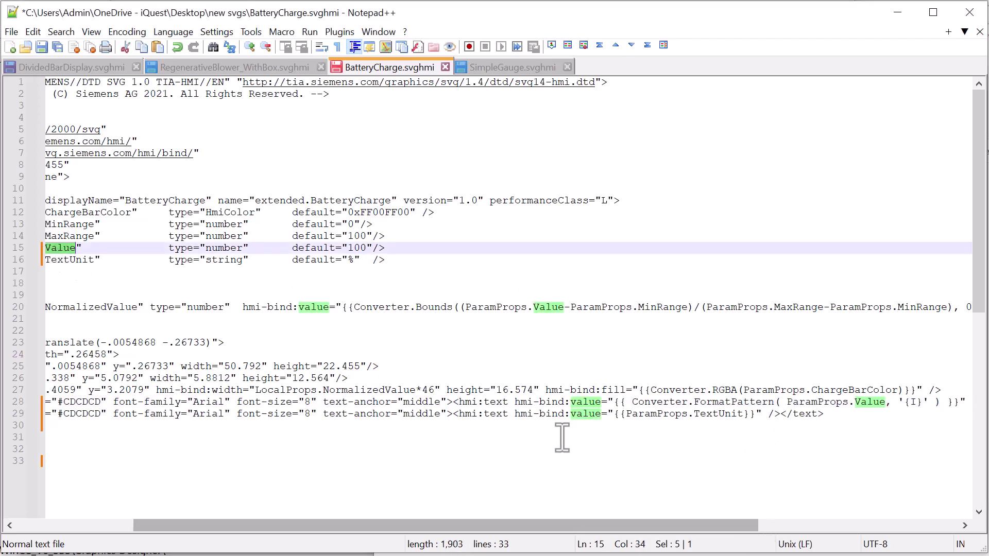
Step: Set the x position of the TextUnit text element to 38 and save BatteryCharge.svghmi
drag(536, 525, 322, 533)
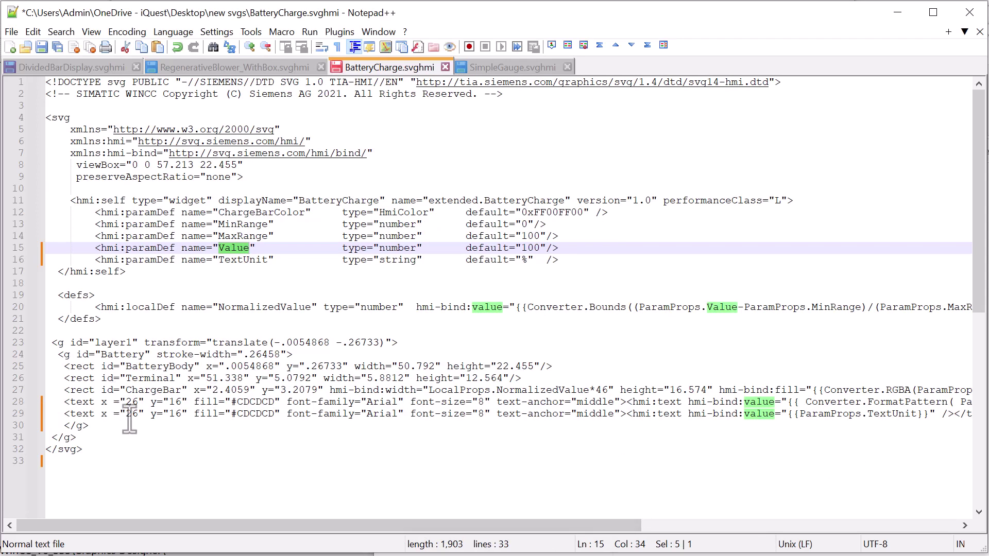
drag(127, 416, 135, 416)
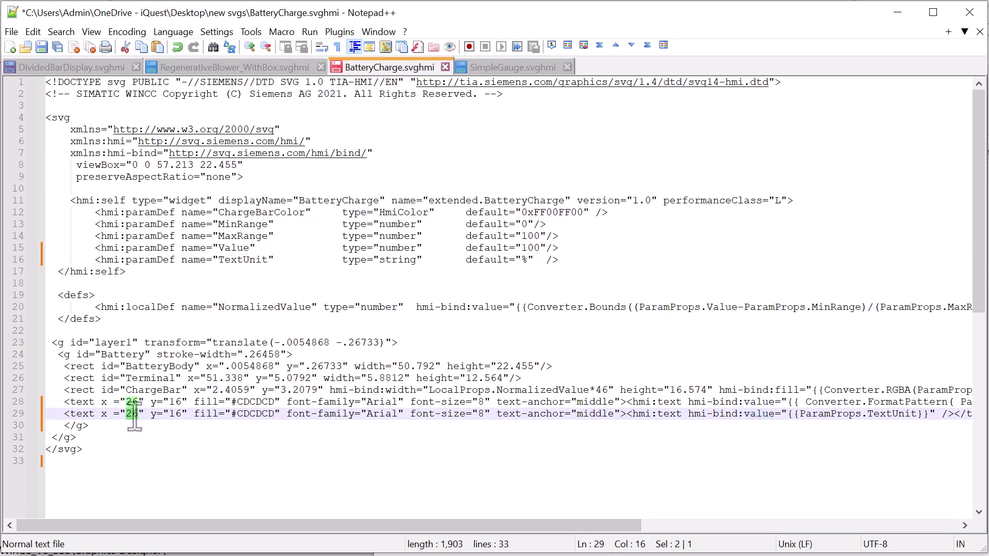
text(38)
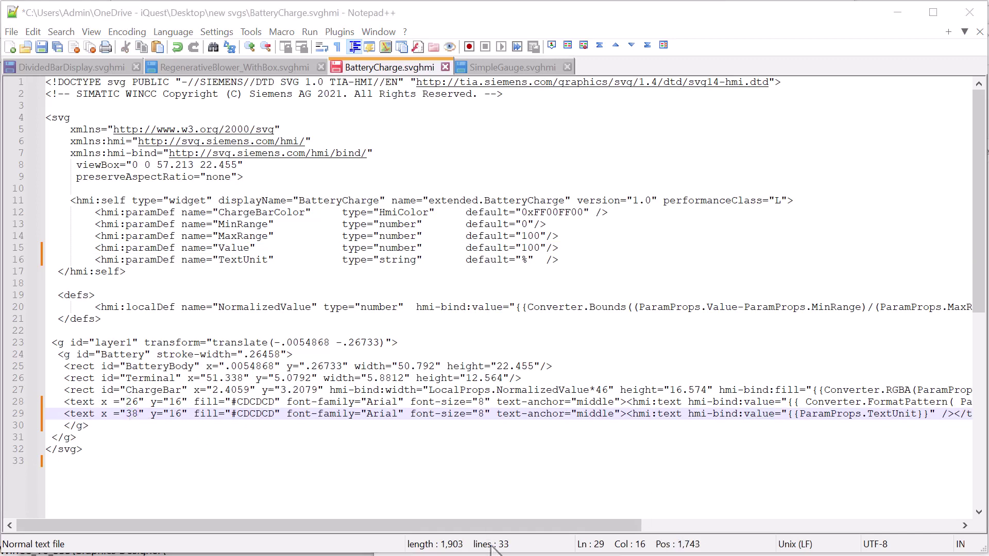
scroll(484, 545, right, 5)
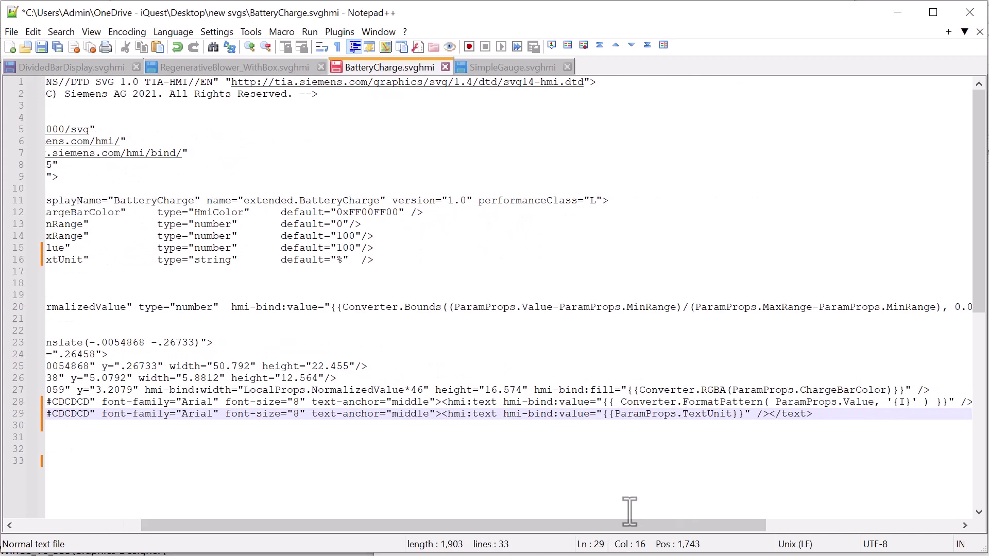
scroll(644, 530, left, 5)
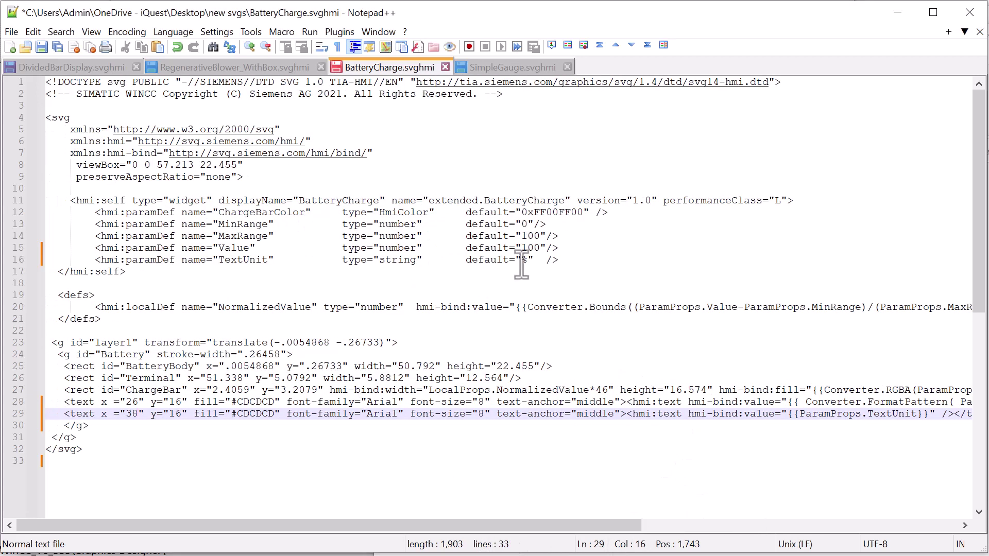
click(41, 49)
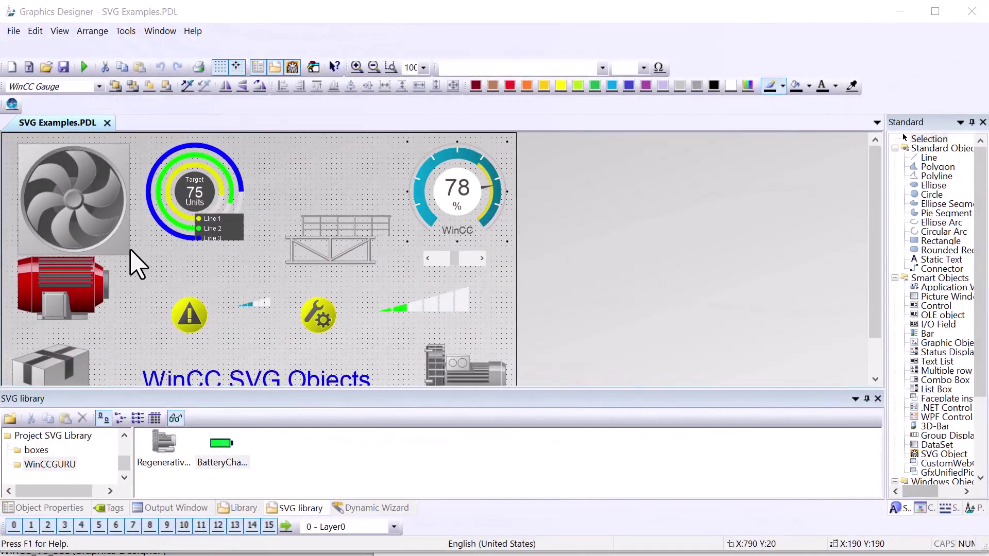
Step: Switch to Graphics Designer and remove the old BatteryCharge object from the WinCCGURU folder of the project SVG library
right_click(230, 453)
click(252, 494)
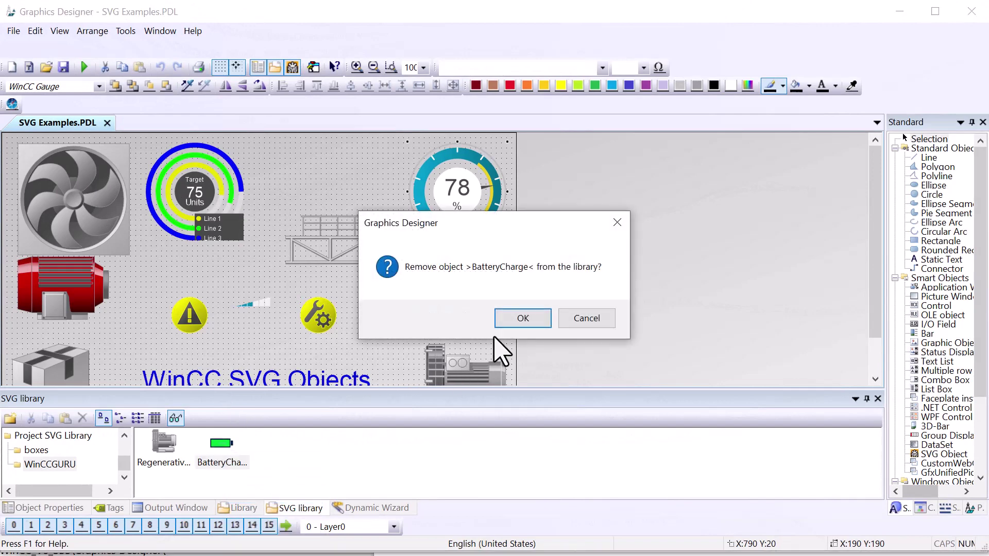
click(519, 320)
Step: Import BatteryCharge.svghmi from the new svgs folder into the WinCCGURU library folder
right_click(274, 439)
mouse_move(309, 482)
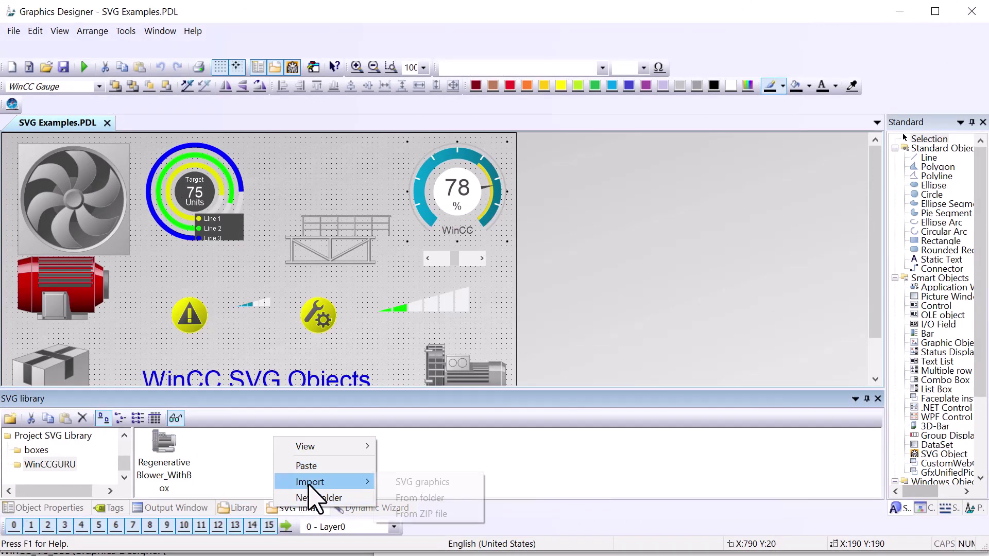
click(396, 481)
click(247, 152)
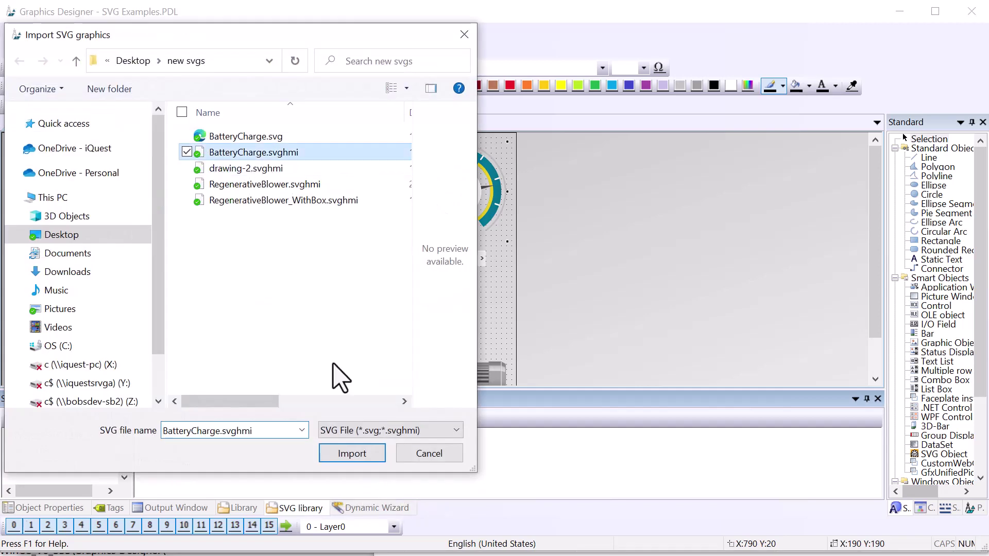
click(356, 455)
Step: Create a new picture and place the BatteryCharge library object on it
click(12, 31)
click(20, 47)
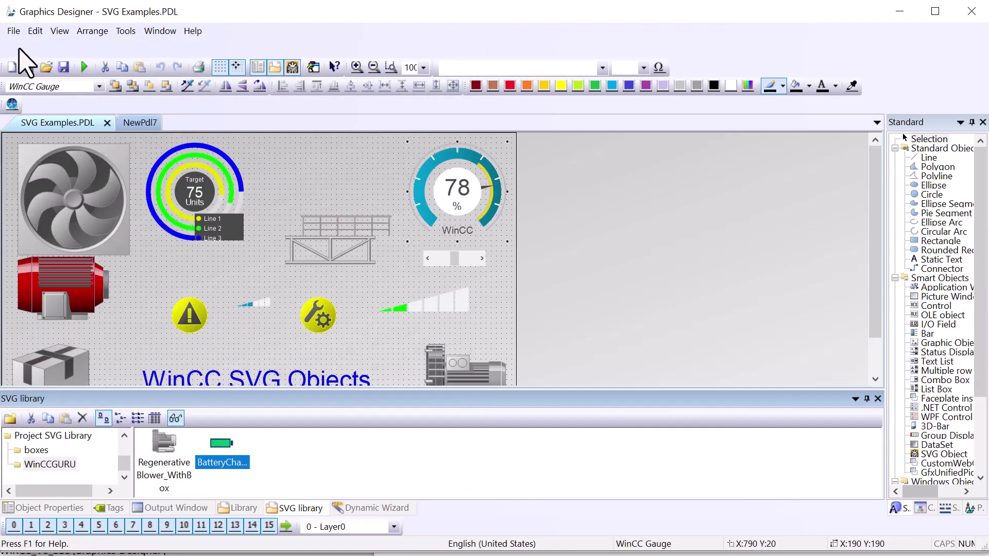
drag(221, 460, 399, 312)
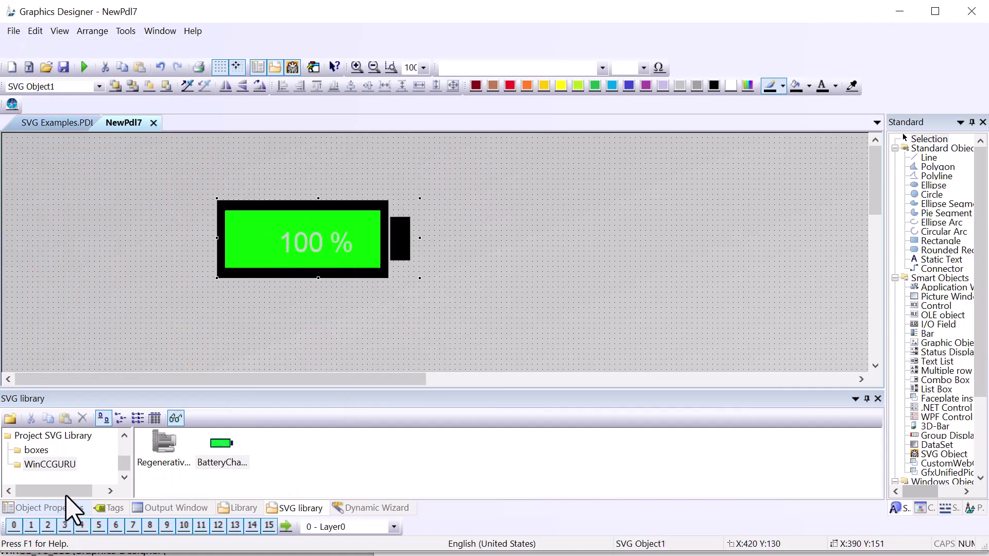
Step: Test the placed battery by setting its Value symbol property to 12 and to 55
click(68, 507)
scroll(195, 487, down, 1)
click(290, 480)
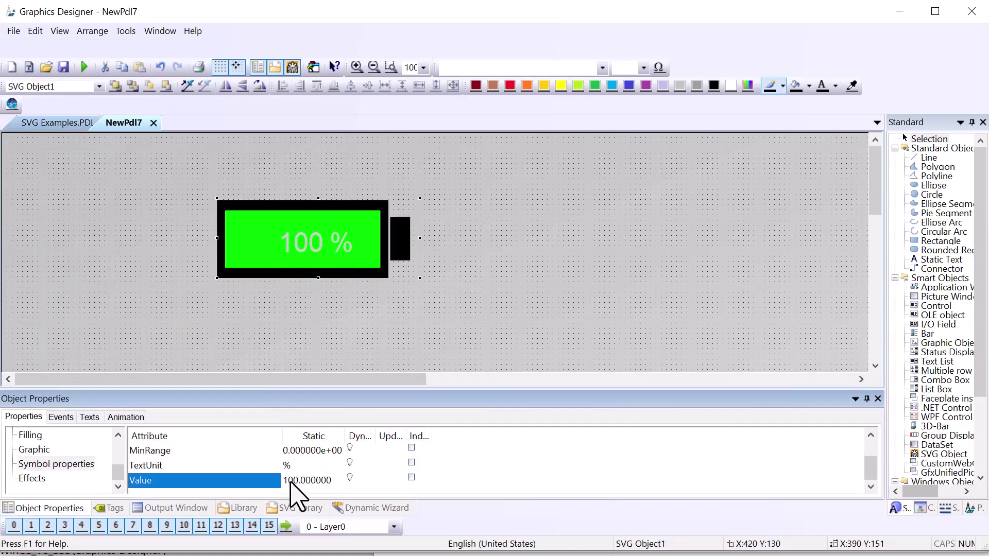
key(Return)
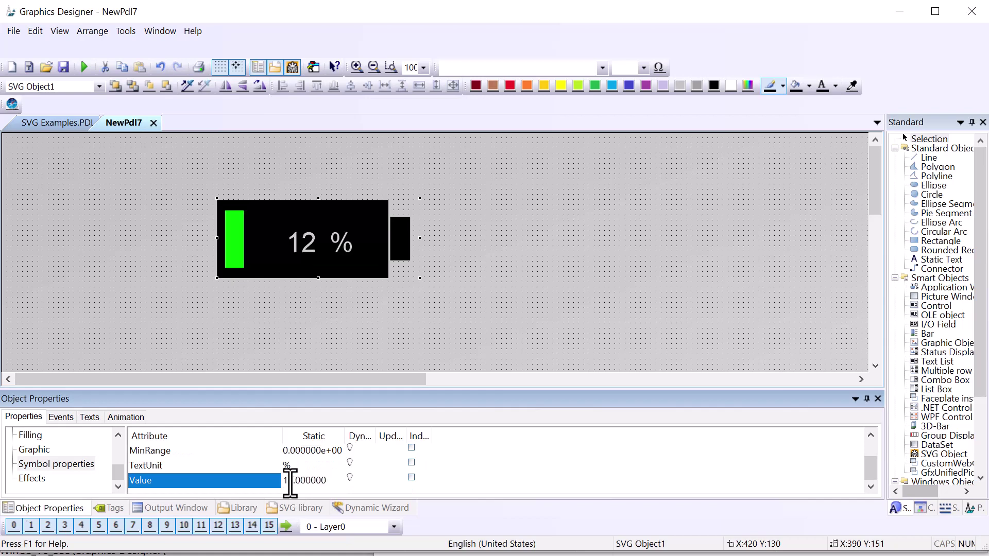
click(290, 483)
text(55)
key(Return)
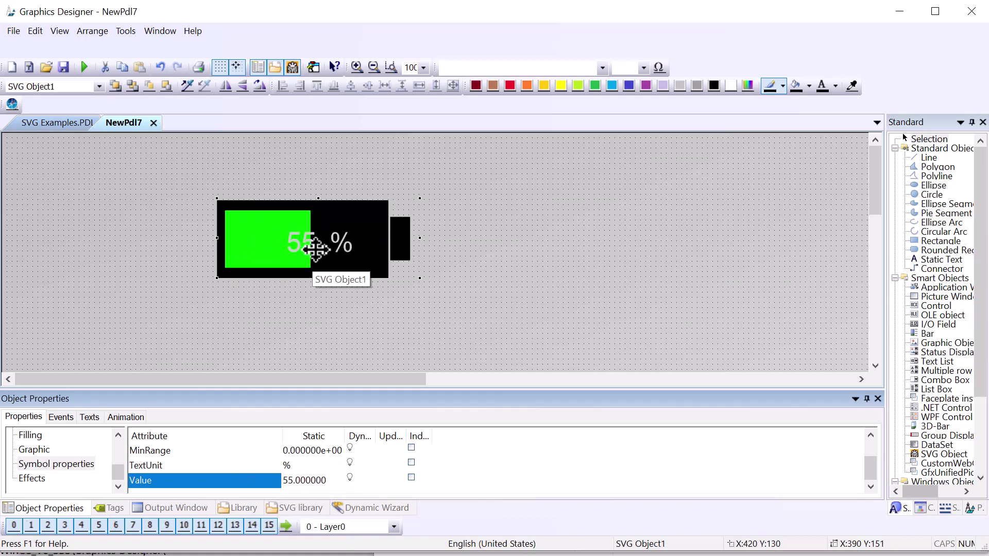
Step: Place a rounded rectangle beside the battery and copy the HTML code 6D6D6D of a medium grey from its color selection
click(941, 250)
click(583, 189)
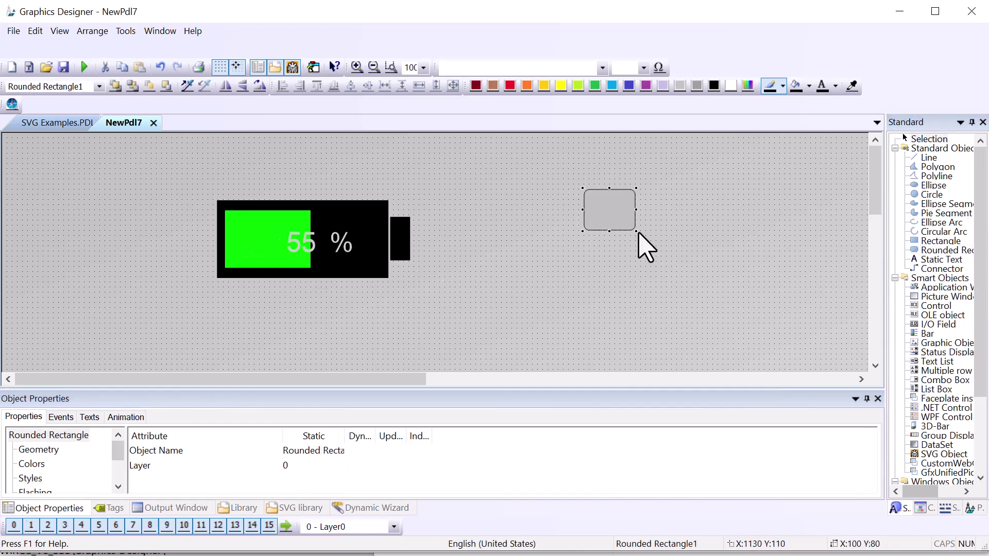
click(748, 85)
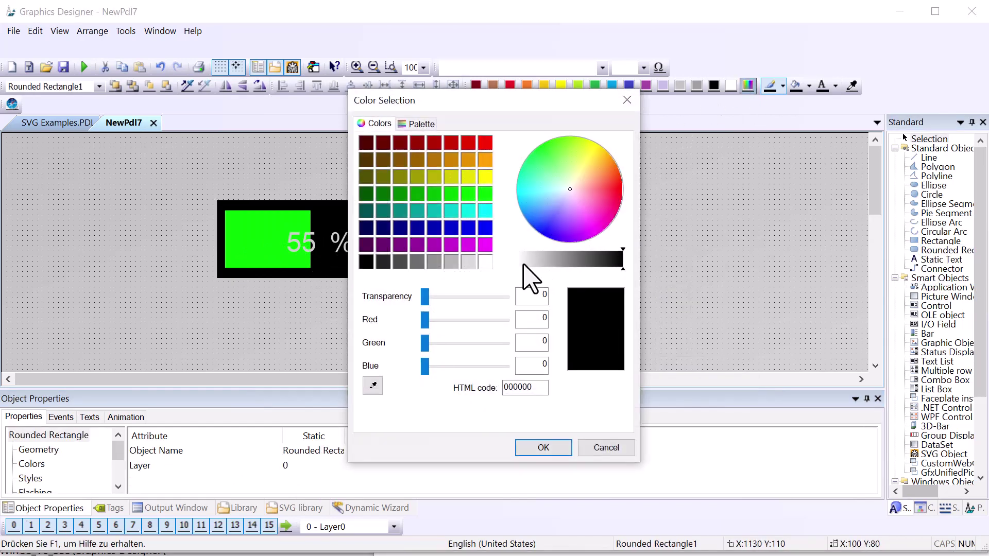
click(418, 263)
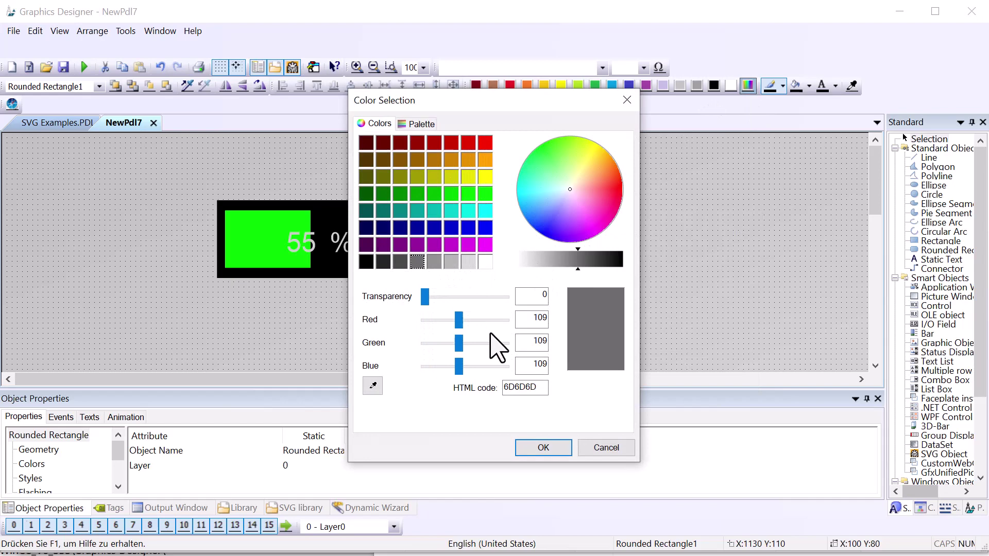
drag(532, 390, 512, 390)
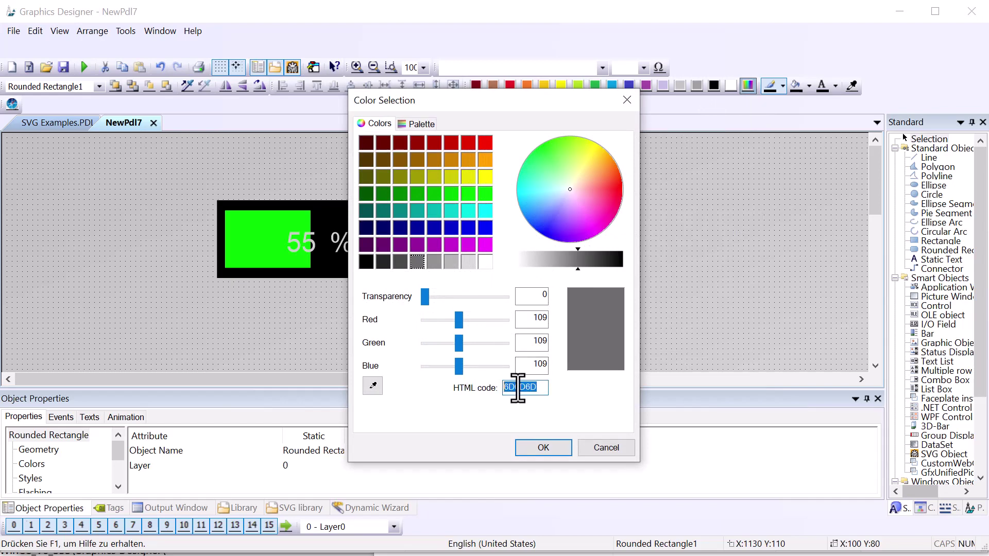
right_click(518, 388)
click(505, 430)
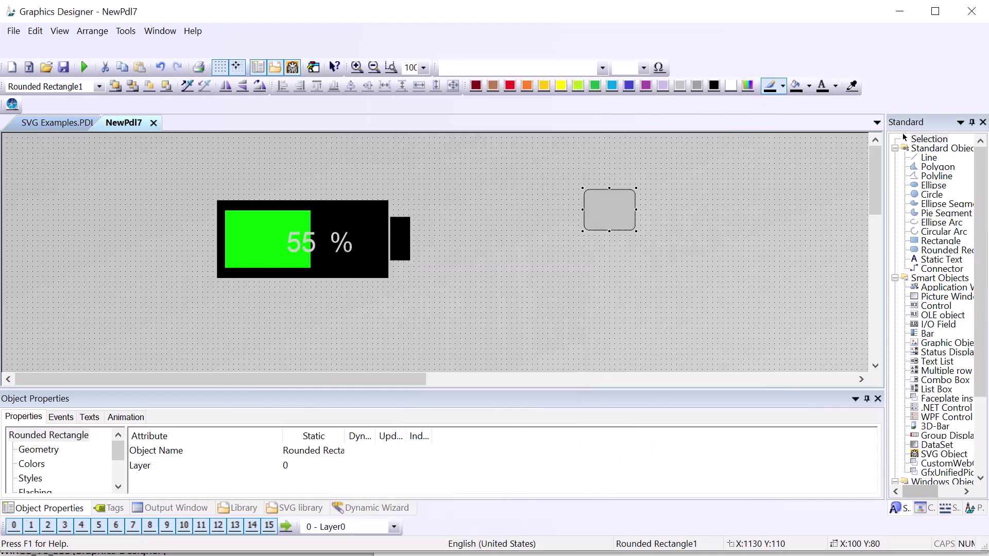
Step: Switch to Notepad++, change the fill of both text elements to #6D6D6D and save BatteryCharge.svghmi
key(alt+Tab)
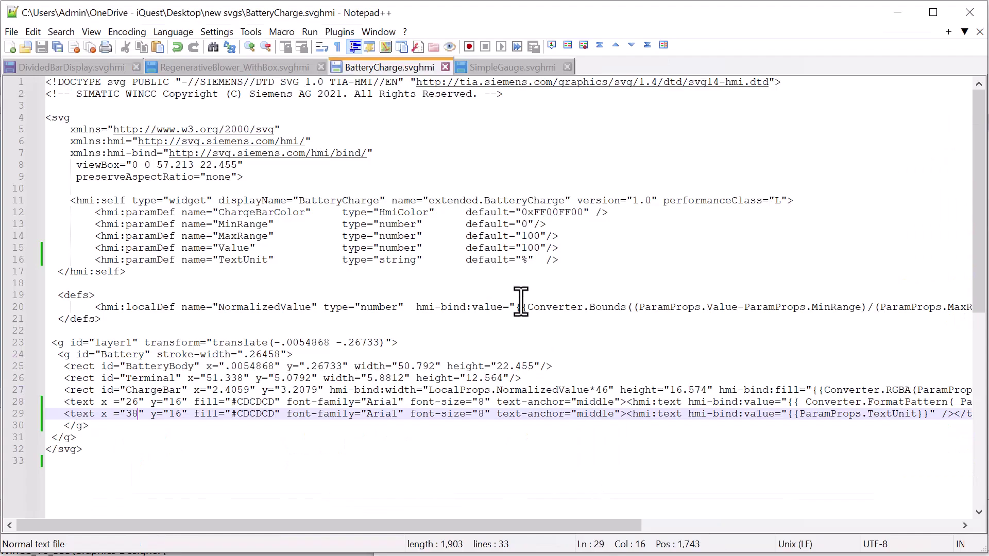
double_click(268, 402)
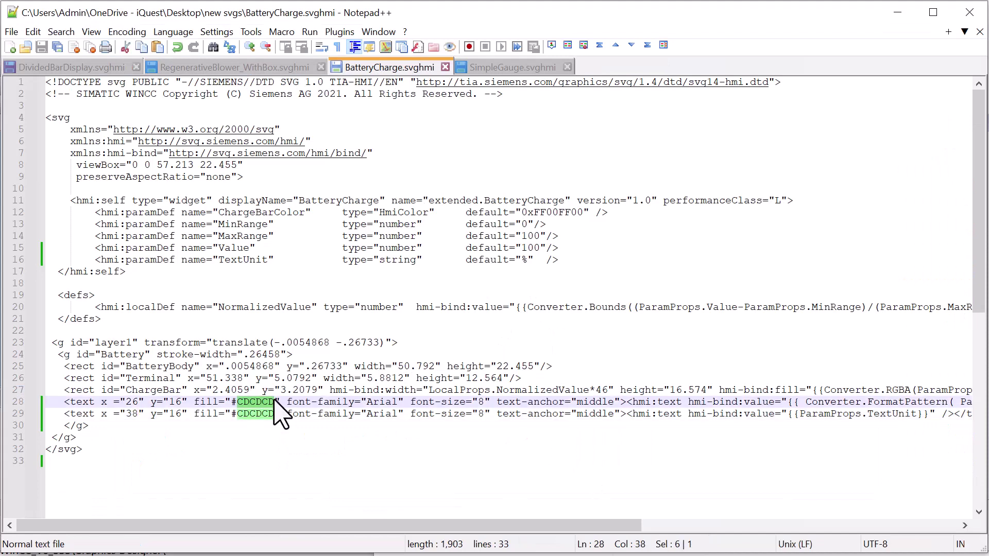
key(ctrl+v)
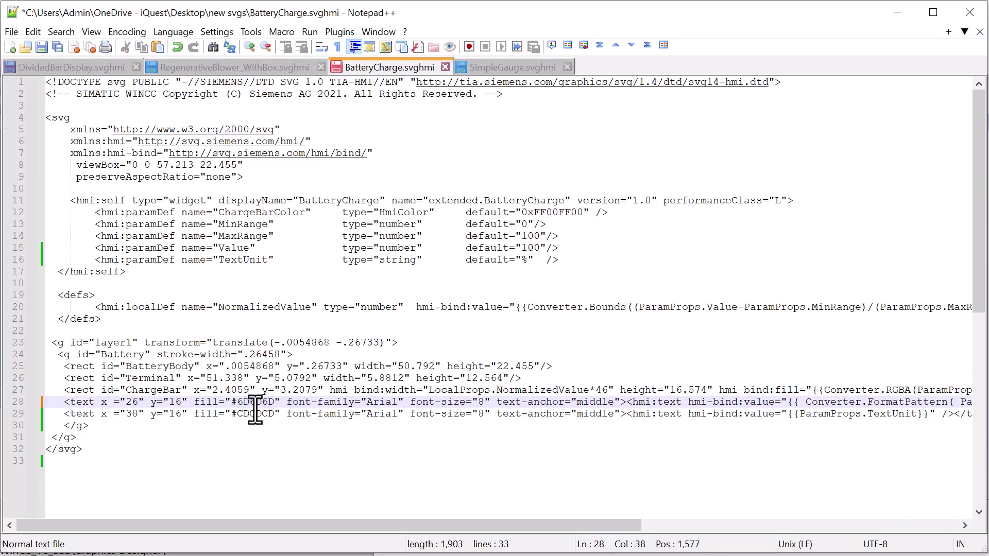
drag(238, 414, 271, 416)
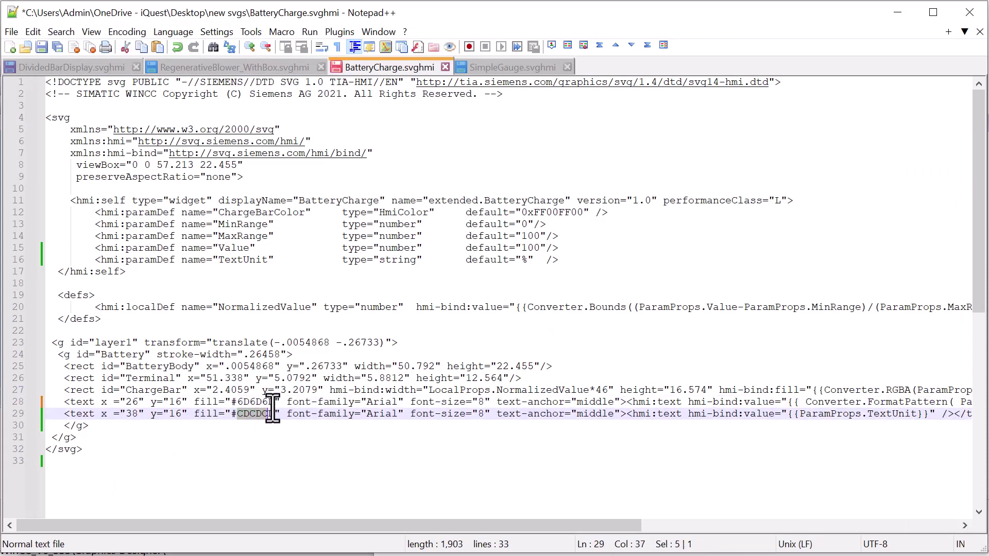
key(ctrl+v)
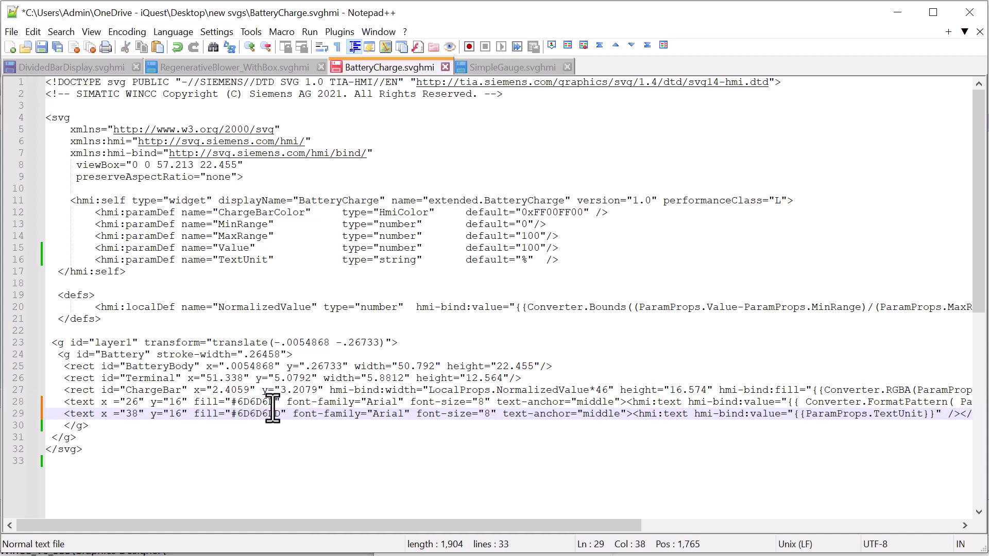
key(Delete)
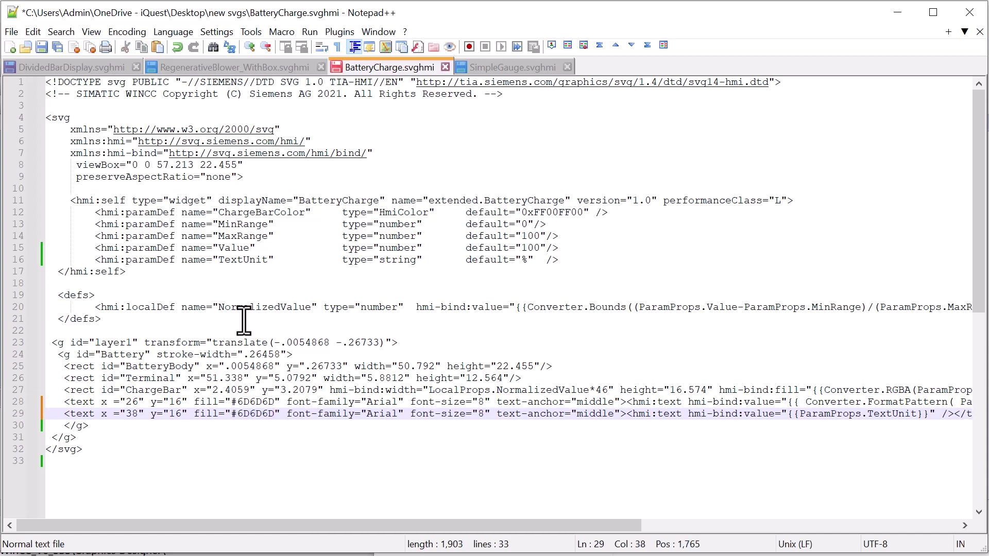
click(41, 47)
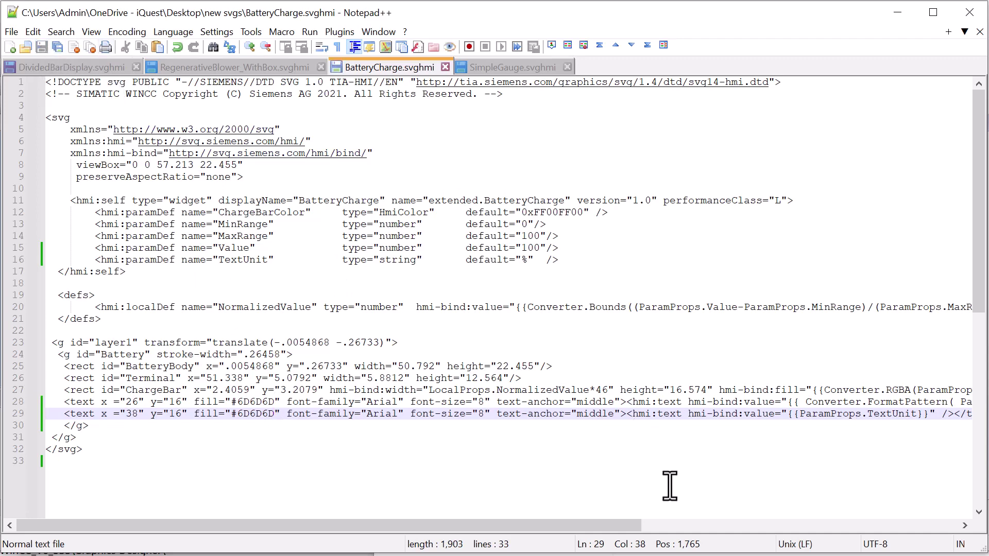
Step: Switch to Graphics Designer and remove the BatteryCharge object from the WinCCGURU folder of the SVG library
key(alt+Tab)
click(323, 509)
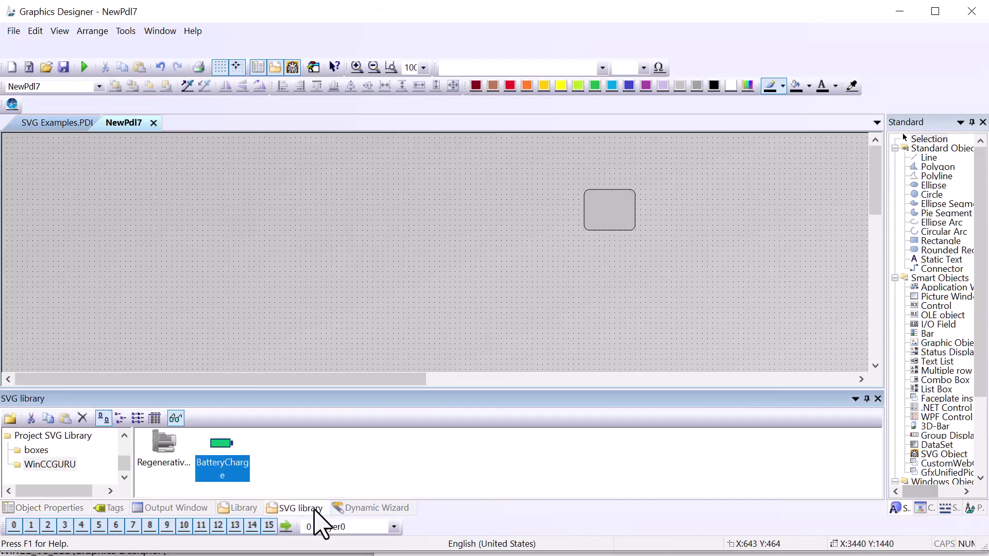
right_click(229, 457)
click(253, 498)
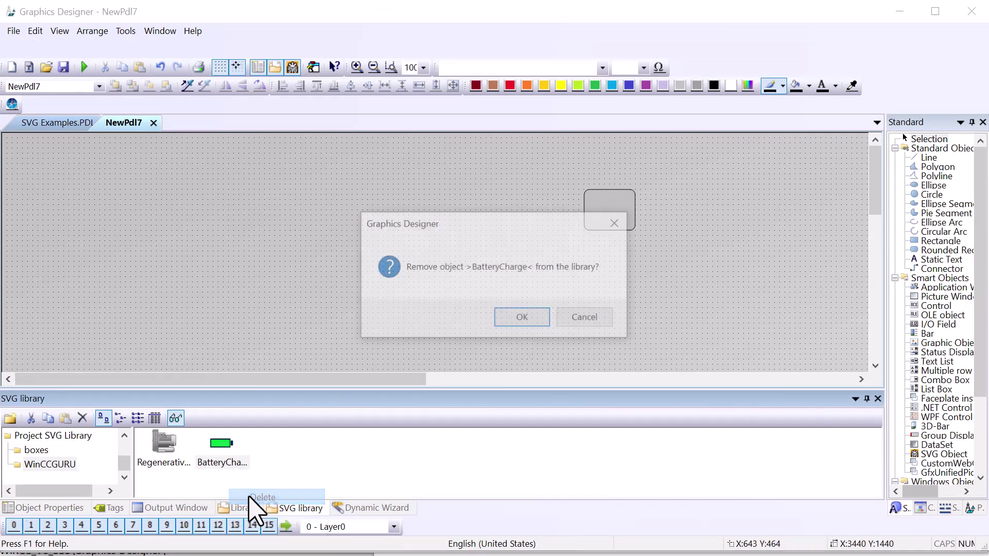
key(Return)
Step: Import BatteryCharge.svghmi into the SVG library and place it on the picture, enlarged to about 240 by 93
right_click(291, 479)
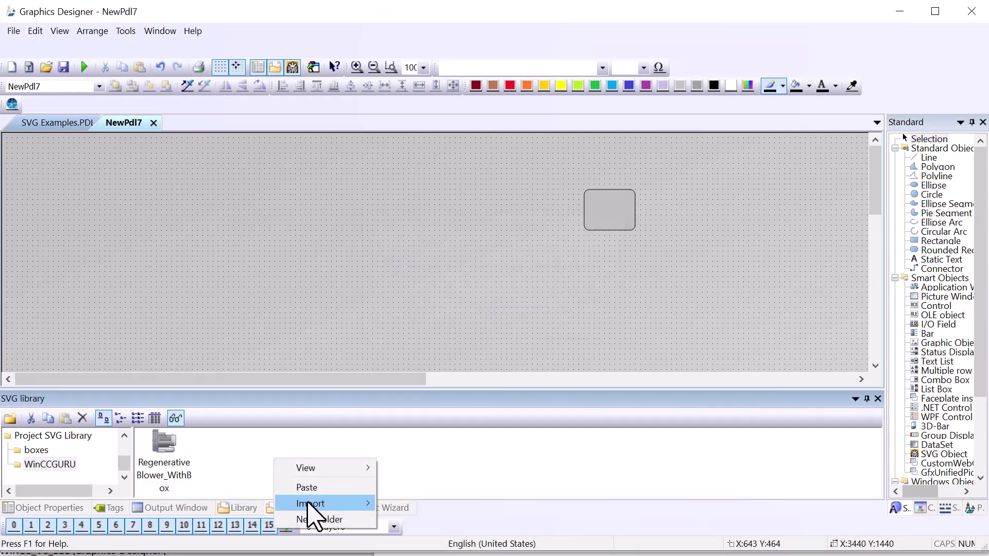
mouse_move(309, 503)
click(410, 504)
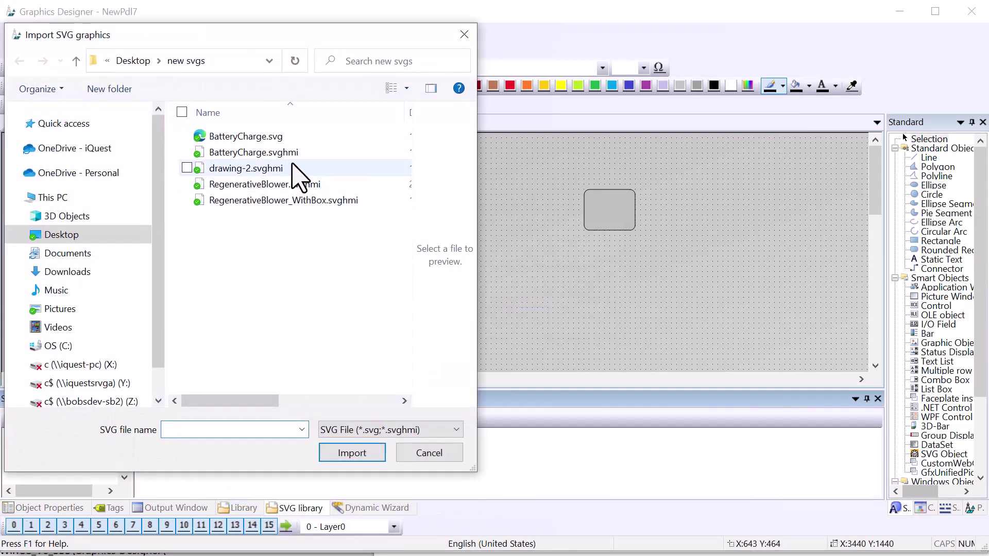
double_click(353, 151)
drag(215, 455, 218, 221)
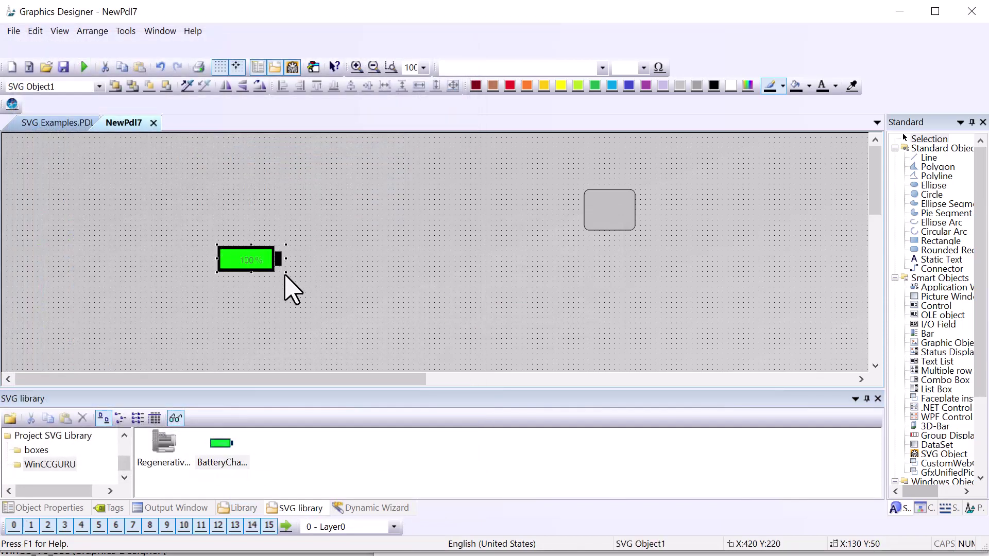
drag(285, 273, 342, 348)
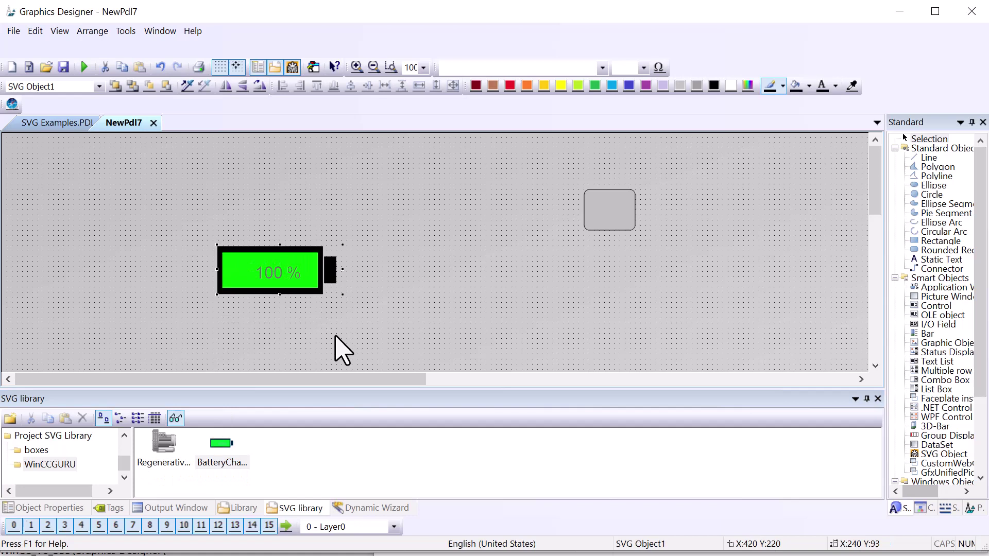
Step: Set the Value symbol property of the placed battery to 22
click(46, 509)
scroll(36, 464, down, 3)
click(36, 464)
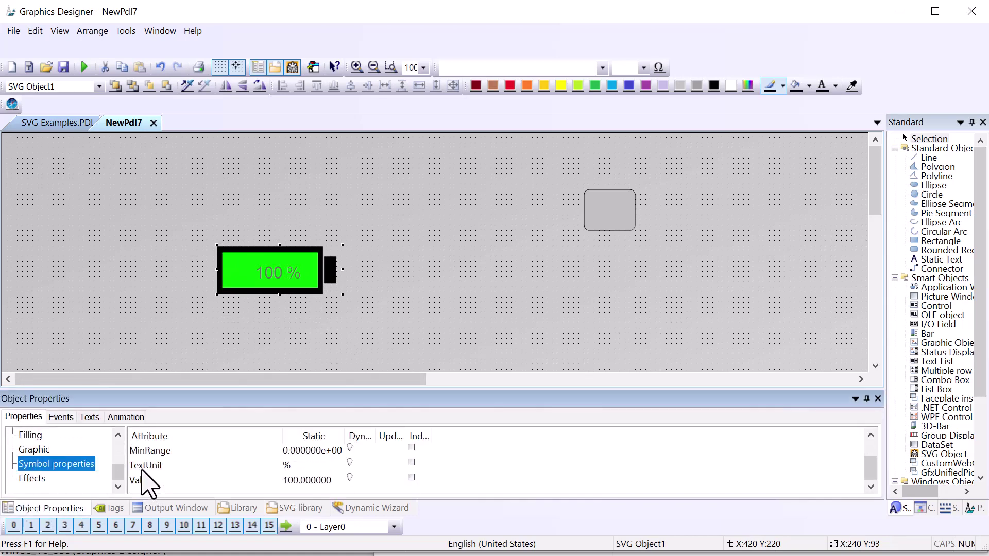
double_click(143, 487)
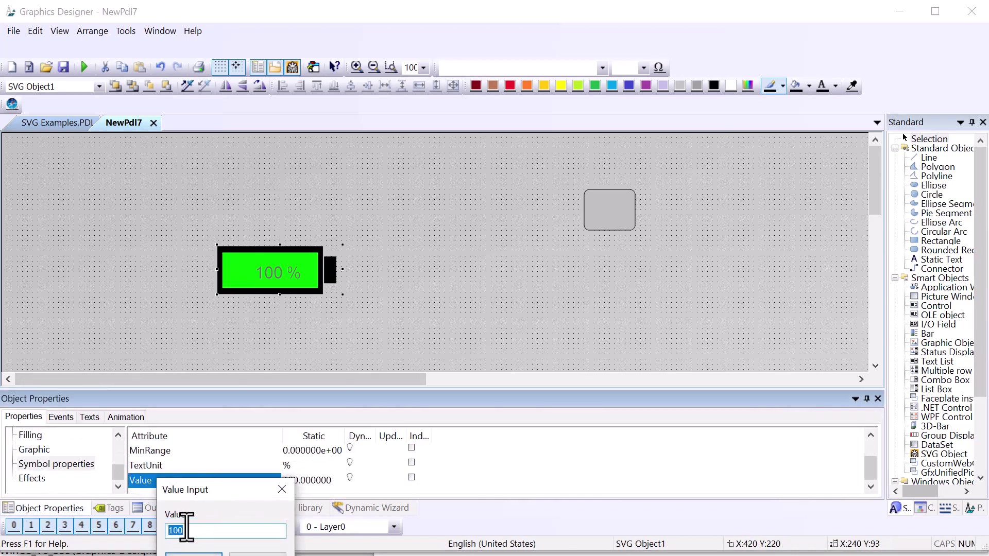
text(22)
key(Return)
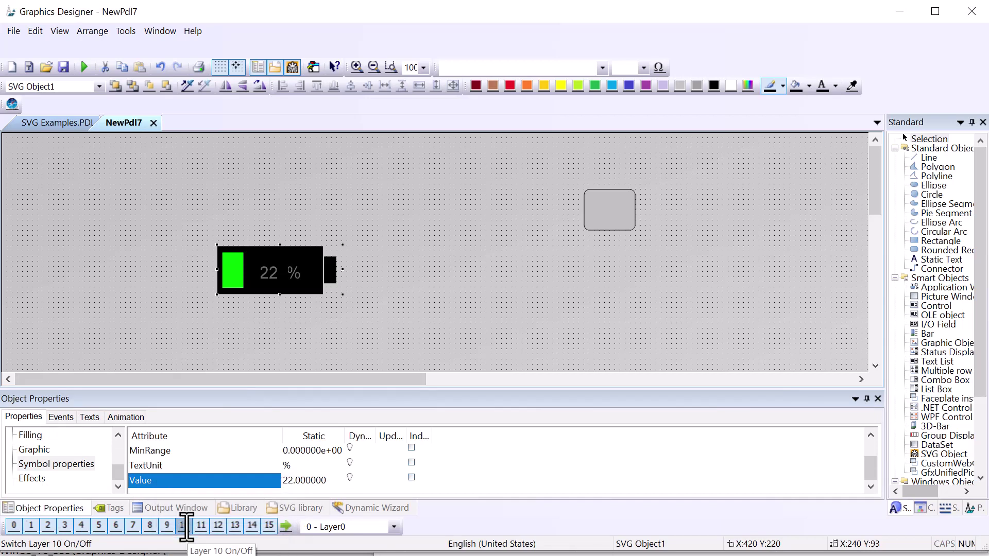
Step: Try changing the battery's TextUnit symbol property to "!"
double_click(138, 467)
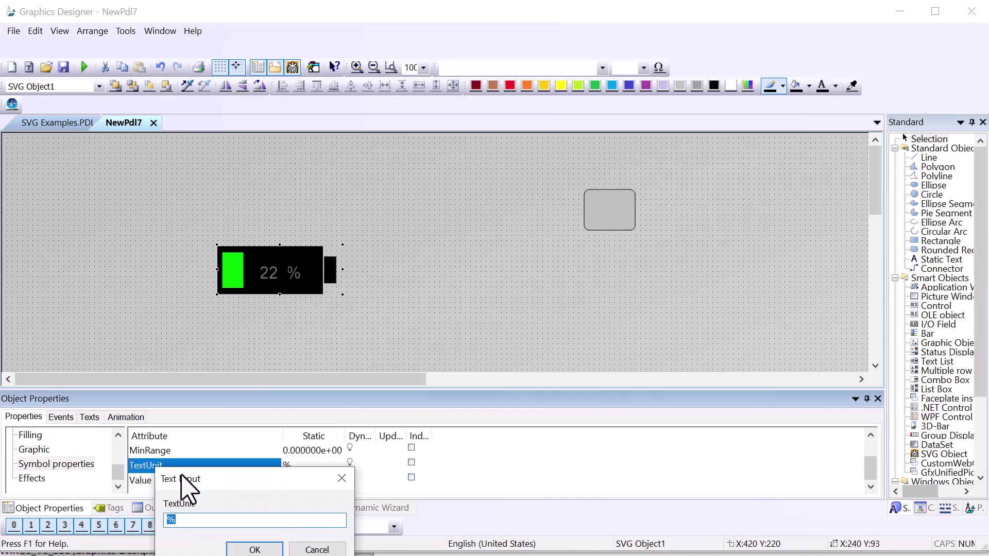
drag(182, 476, 432, 313)
text(!)
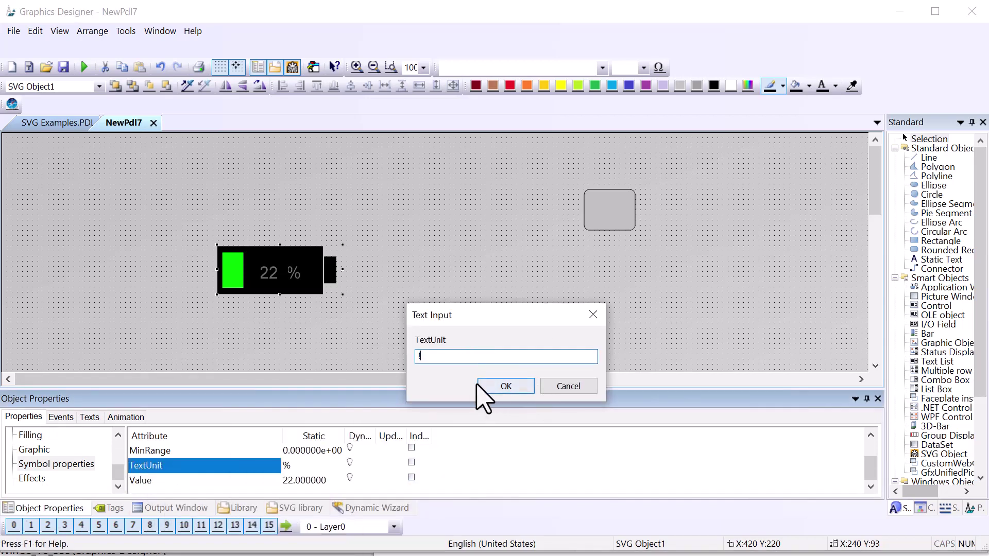
click(485, 388)
click(303, 466)
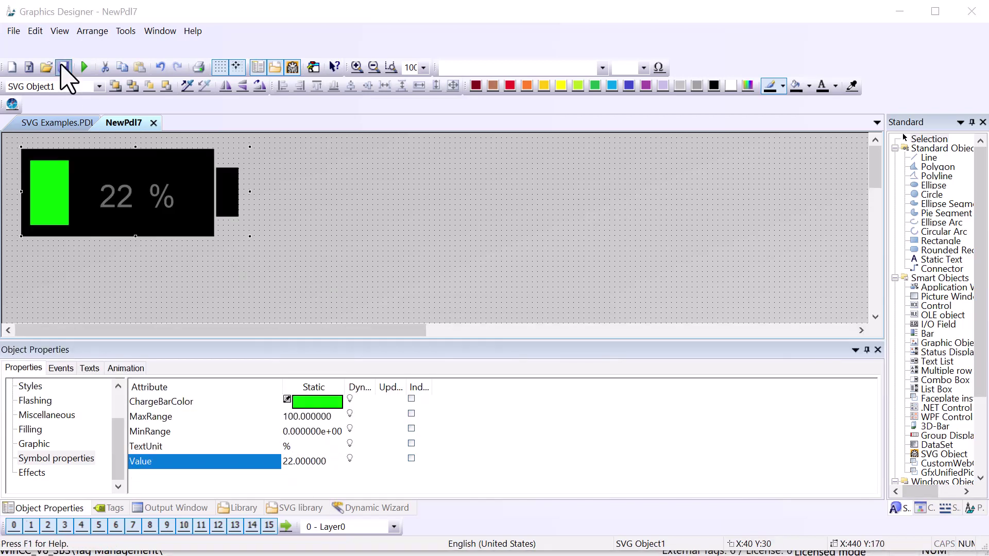
Step: Save the picture as BatterySVG.PDL in the project's GraCS folder
click(63, 67)
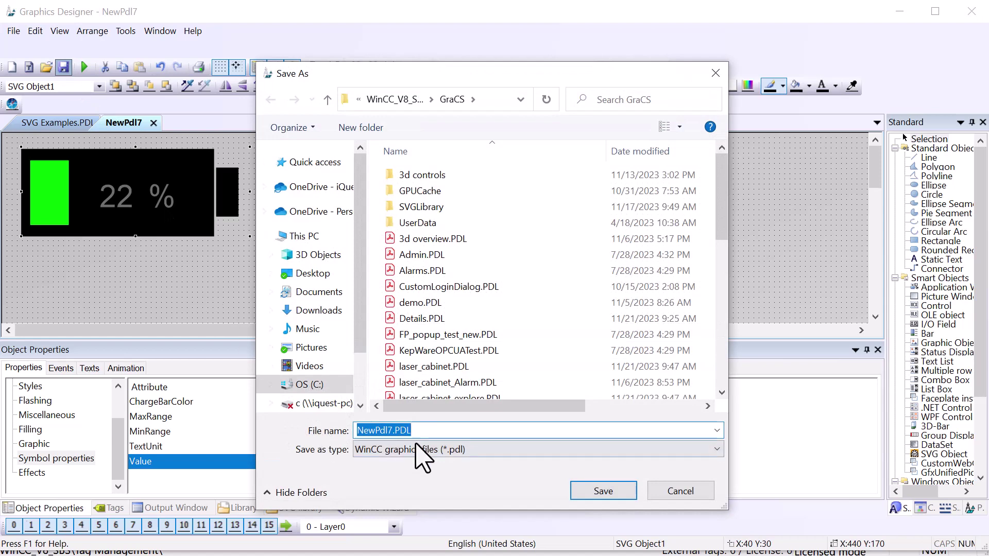
double_click(383, 431)
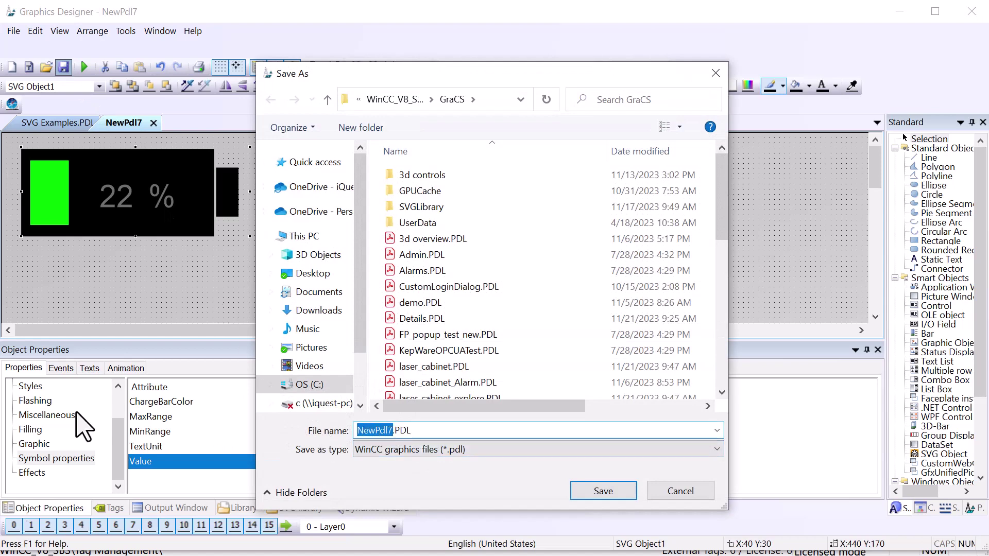
text(Ba)
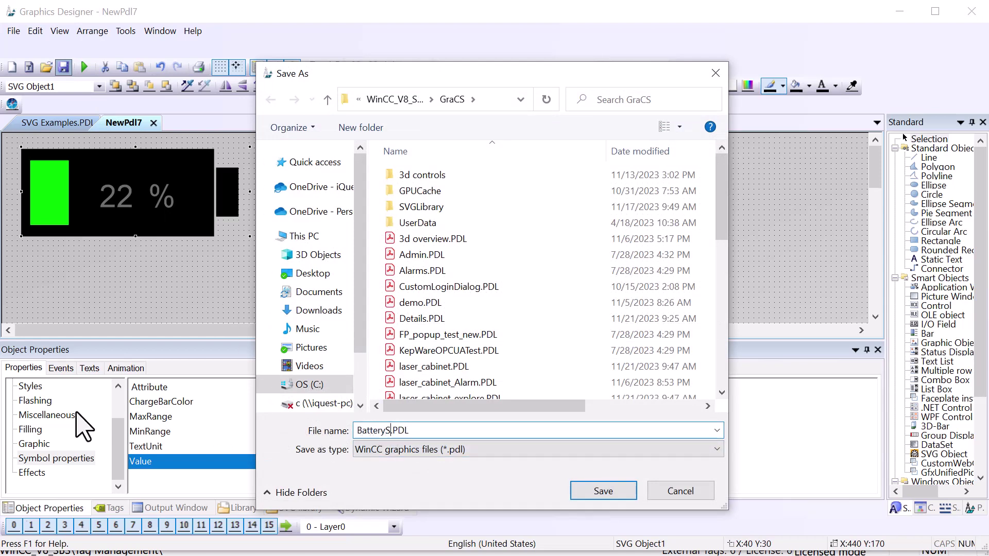
text(tterySVG)
key(Return)
Step: Link the battery's Value symbol property to the internal tag BatteryTest
click(31, 509)
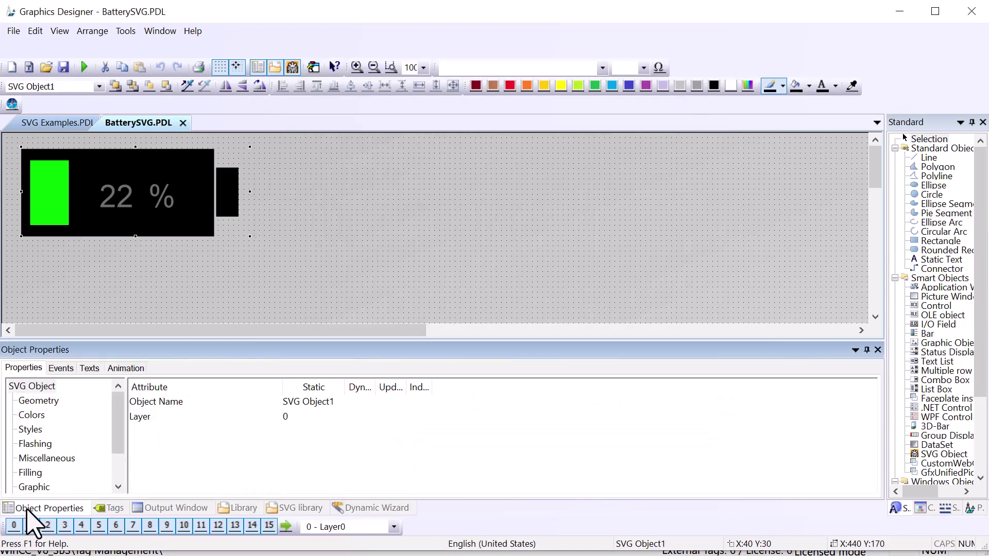
scroll(74, 476, down, 1)
click(57, 458)
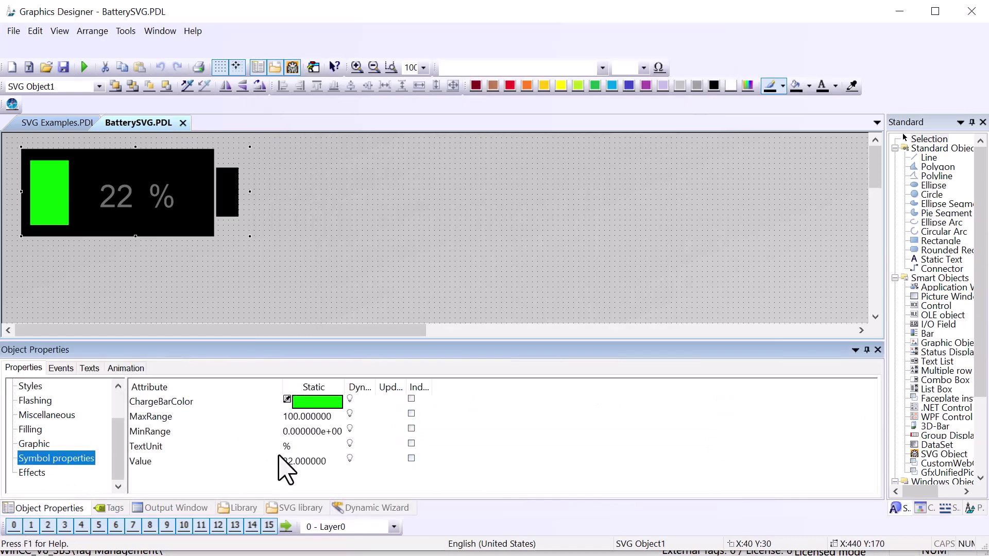
click(140, 463)
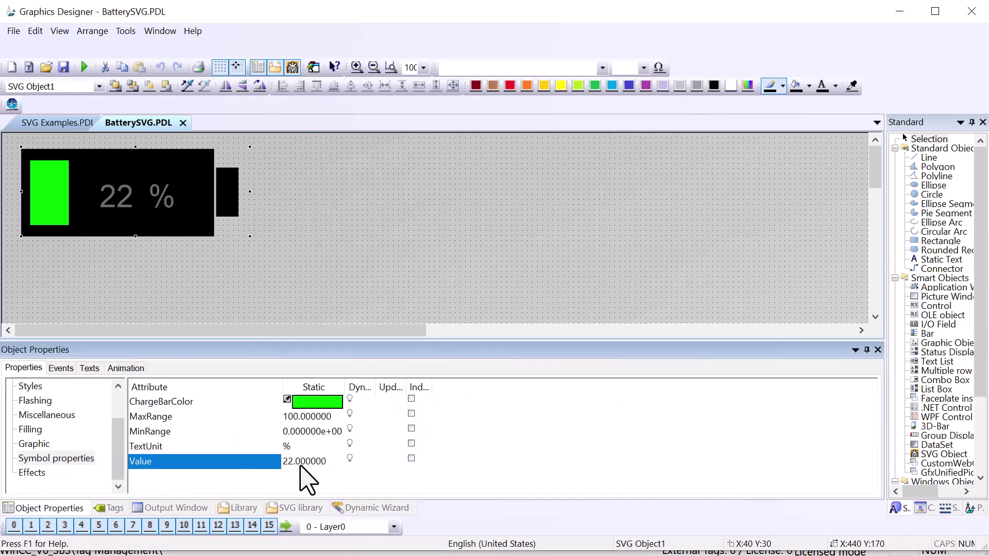
right_click(351, 459)
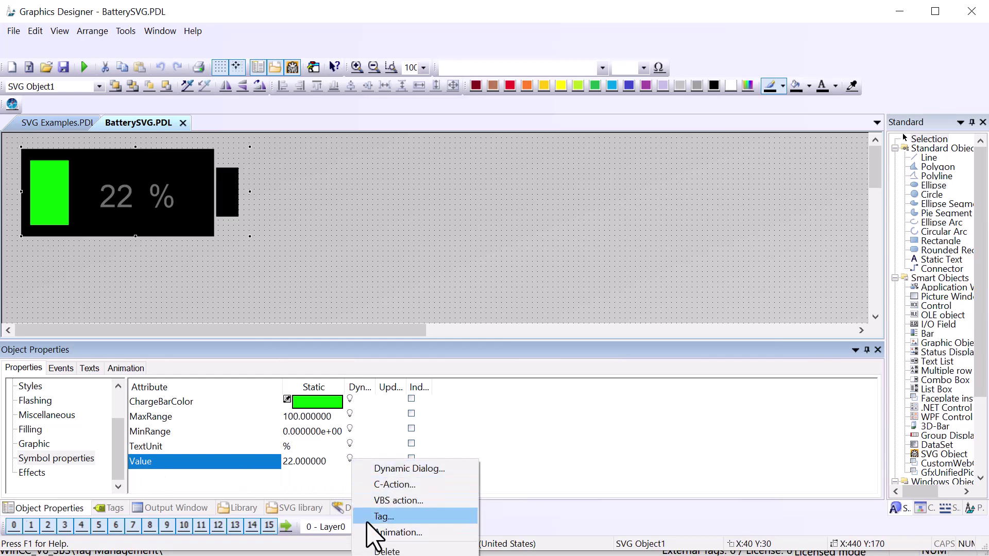
click(378, 517)
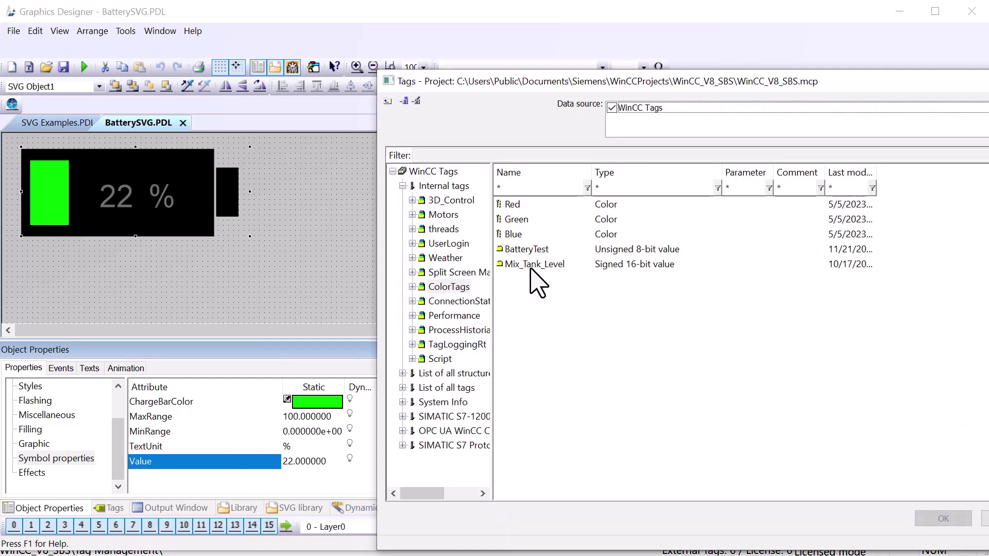
click(534, 250)
click(943, 518)
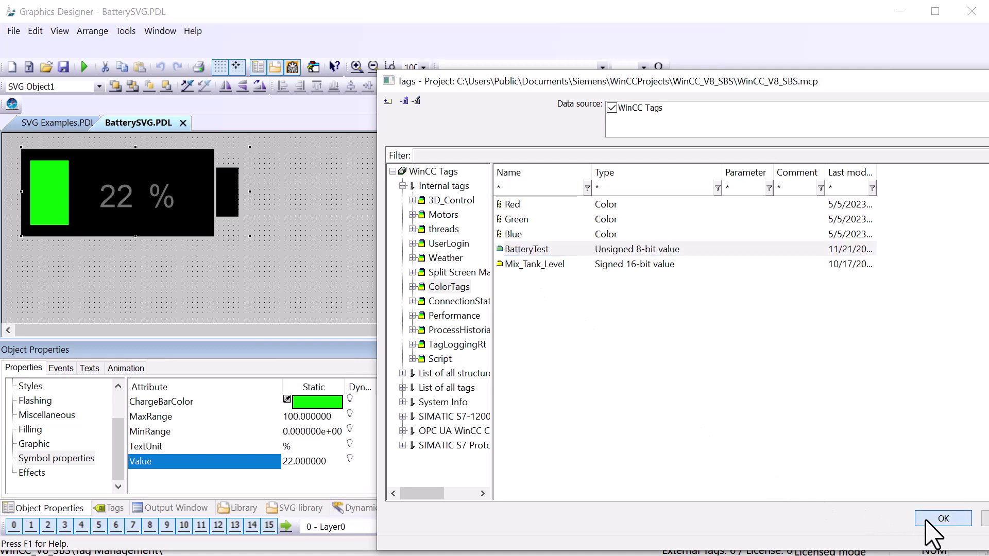
Step: Draw a vertical slider object beside the battery and connect it to the BatteryTest tag
scroll(962, 412, down, 4)
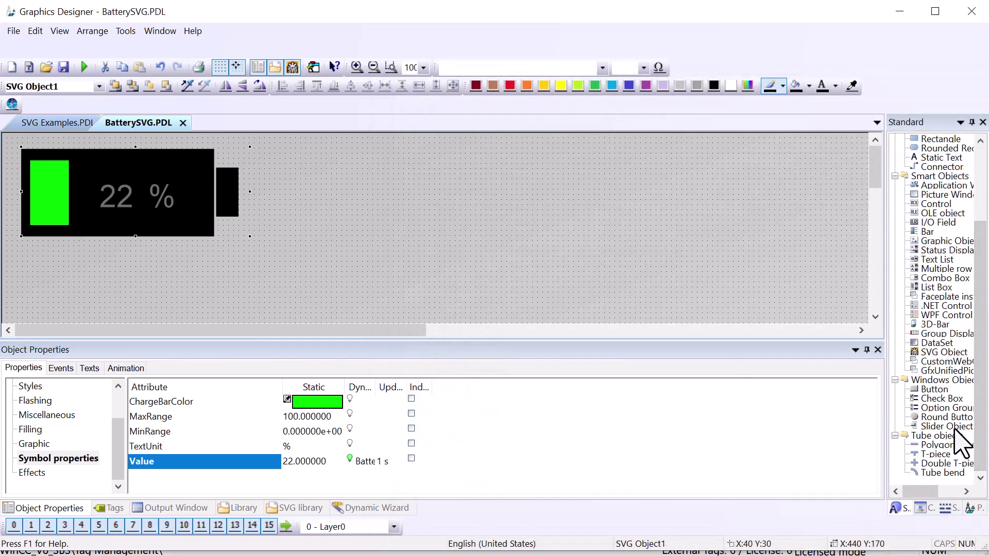
click(942, 427)
drag(321, 167, 339, 287)
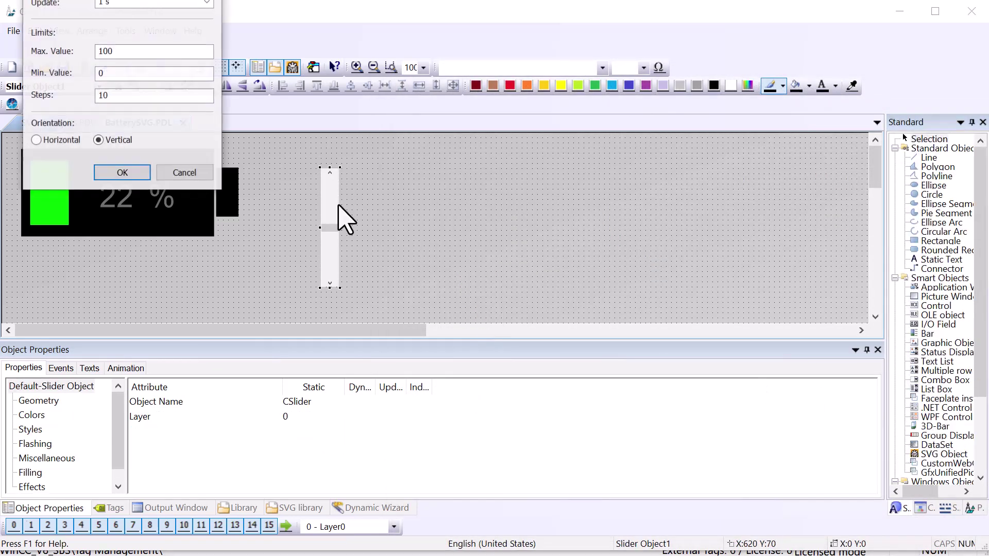
click(631, 171)
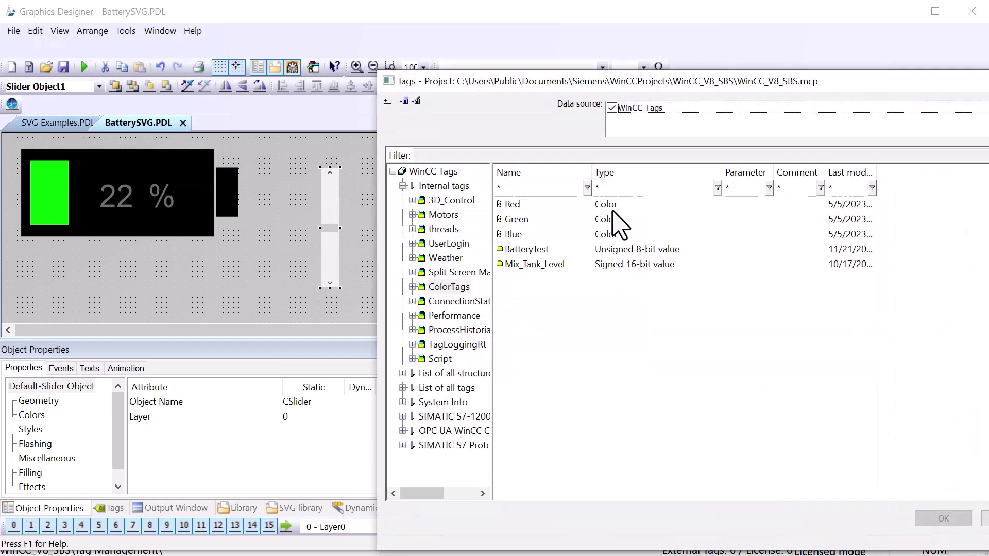
click(526, 249)
click(951, 521)
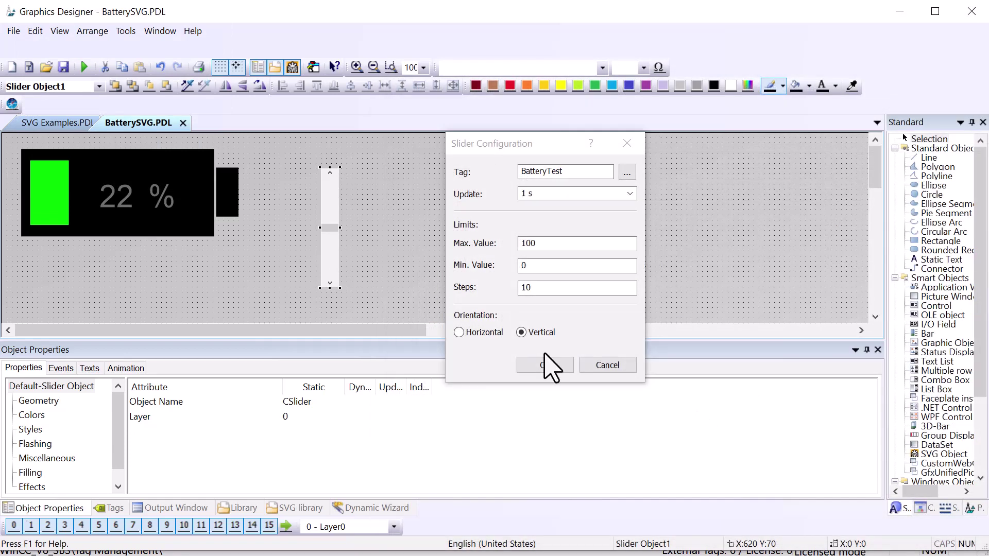
click(530, 366)
Step: Save and run the picture in WinCC Runtime, testing the battery by moving the slider up to 50
click(64, 67)
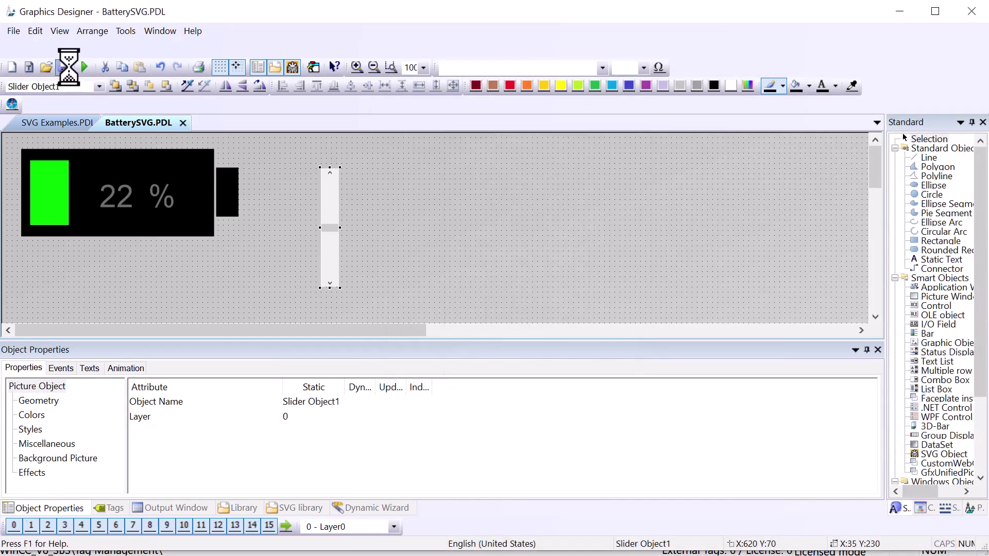
click(84, 67)
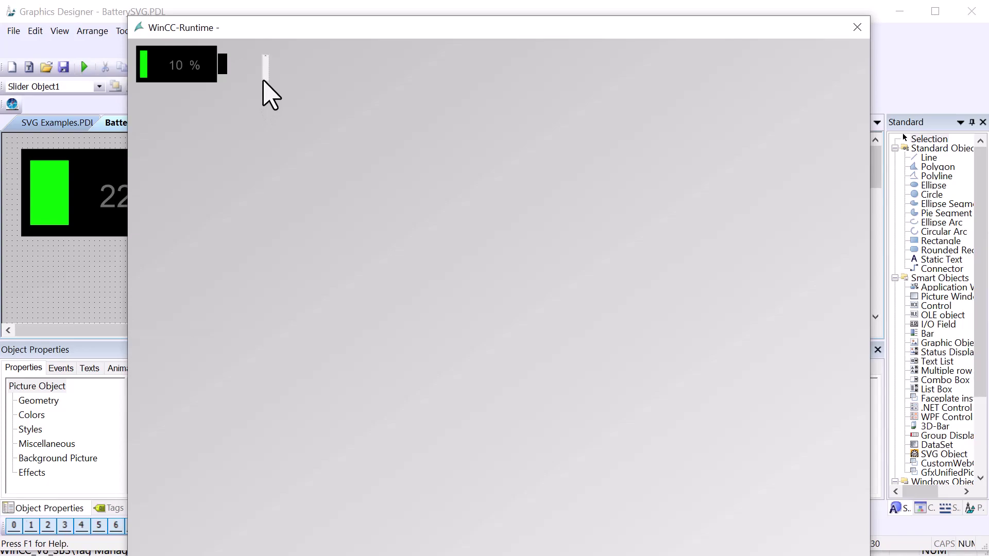
drag(263, 80, 267, 69)
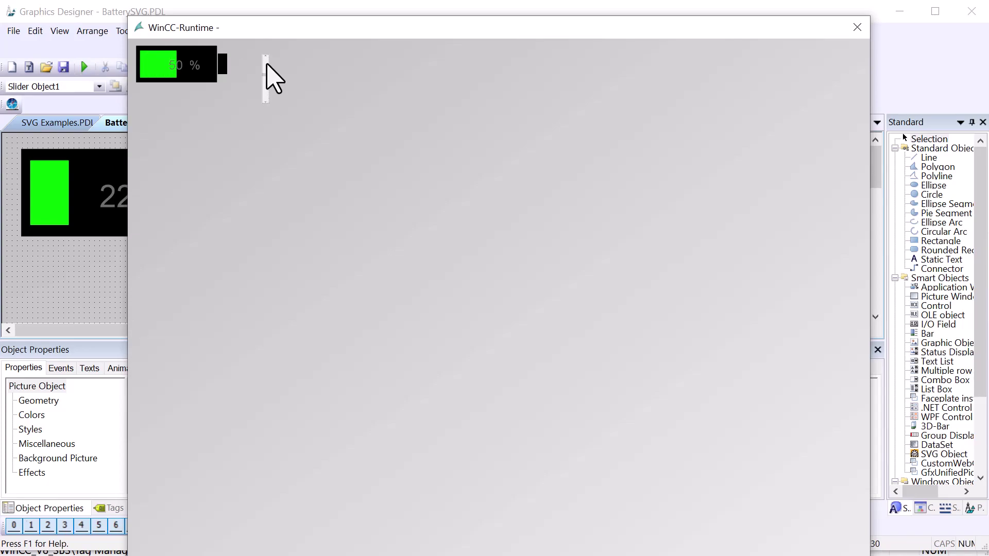